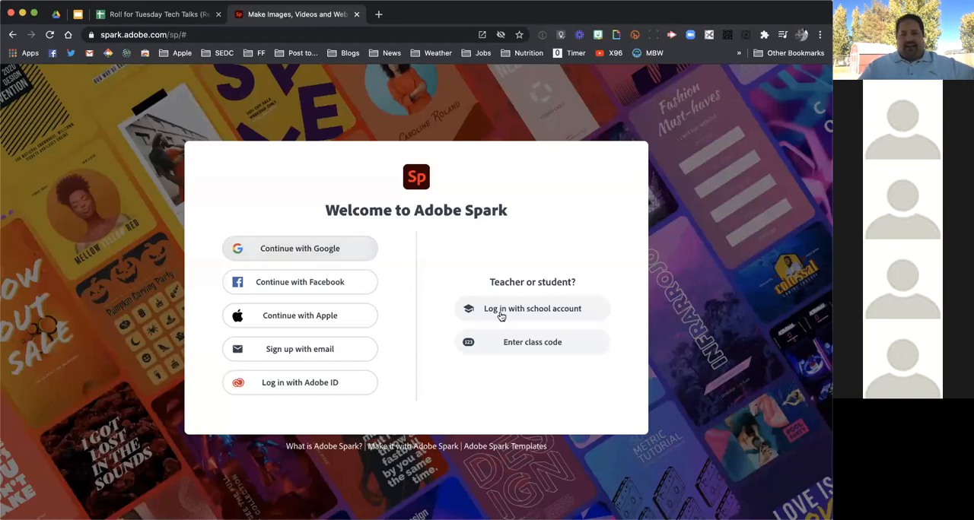
Sign in through the school account option using Google, choosing the personal Adobe ID account
left_click(546, 311)
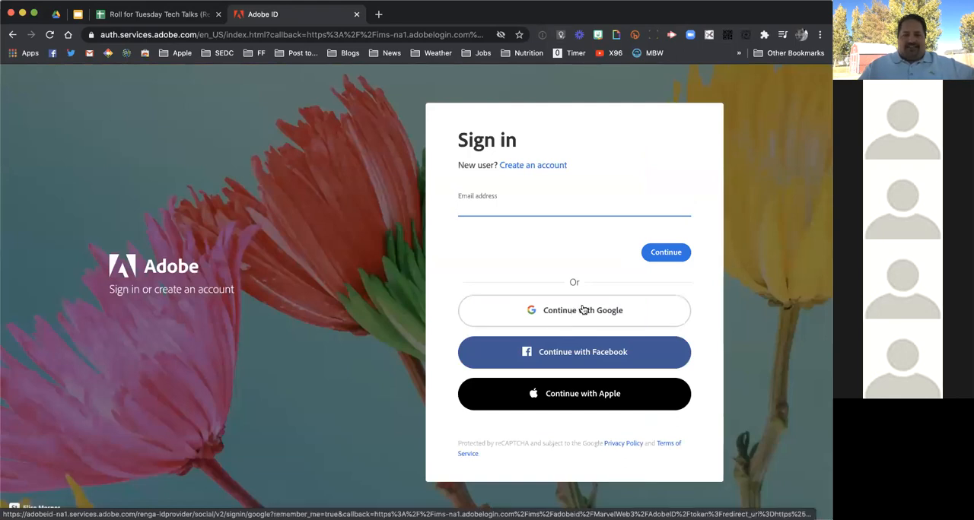
left_click(583, 309)
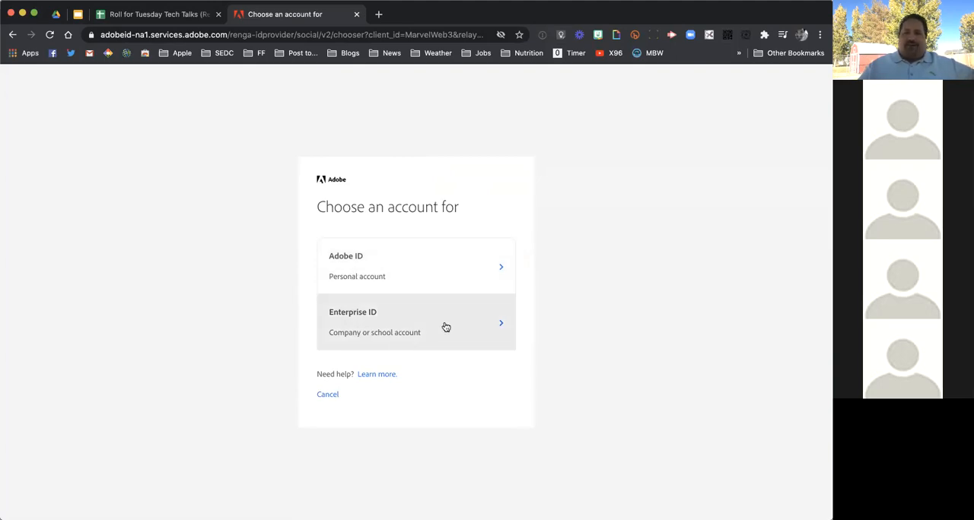
left_click(426, 267)
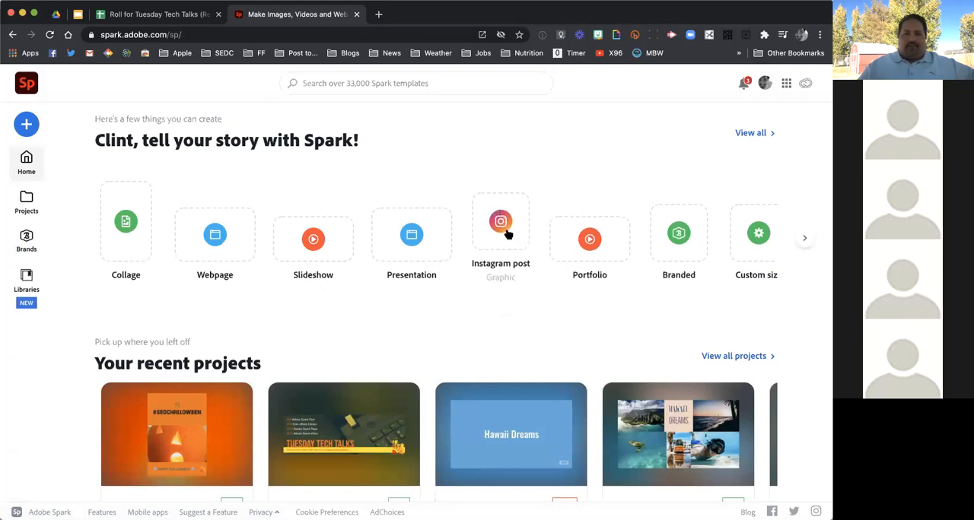
left_click(27, 125)
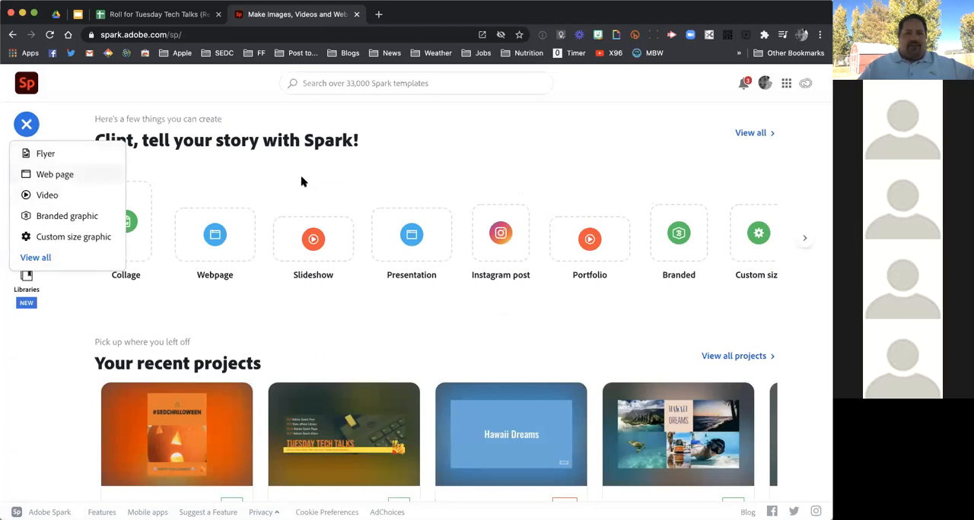
left_click(381, 170)
scroll(380, 169, "down", 5)
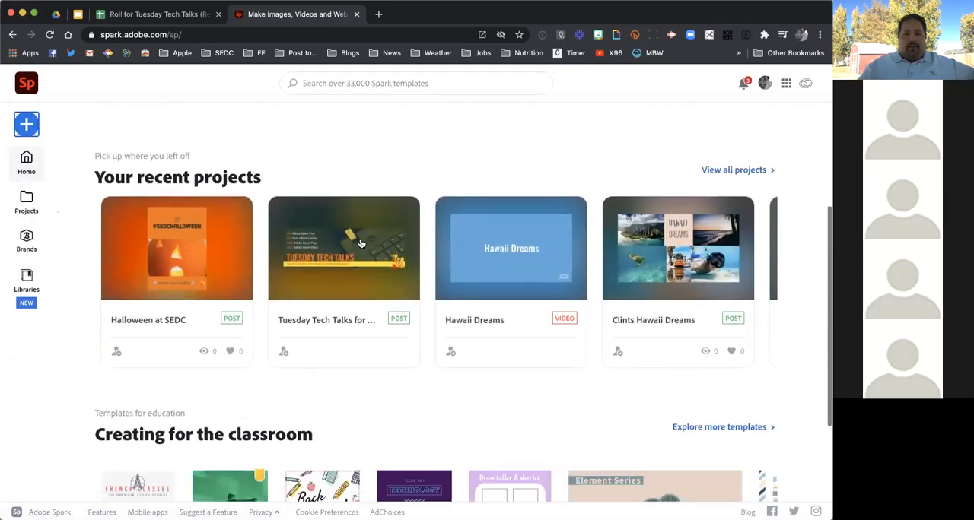
scroll(375, 264, "down", 4)
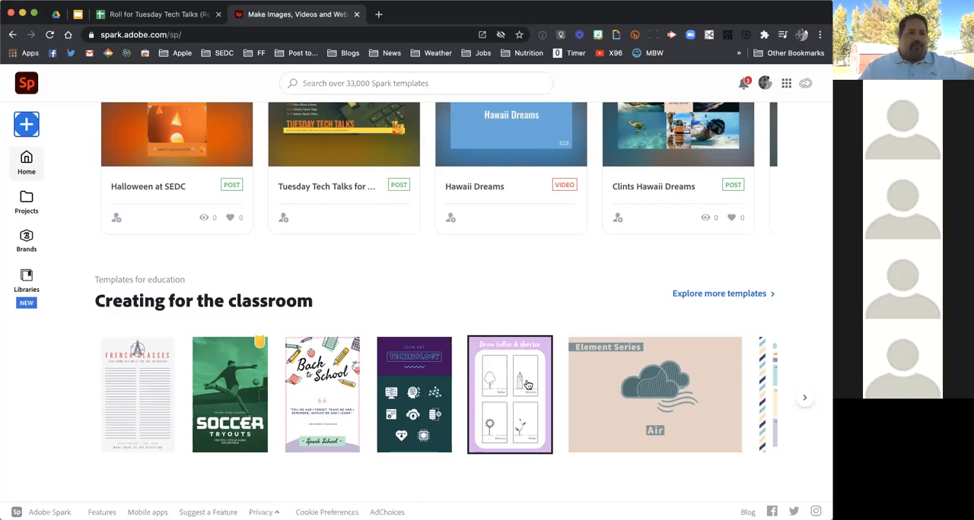
Create a new web page with the title "Fall Research in Moab" and the subtitle "Years ago..."
left_click(27, 125)
left_click(60, 177)
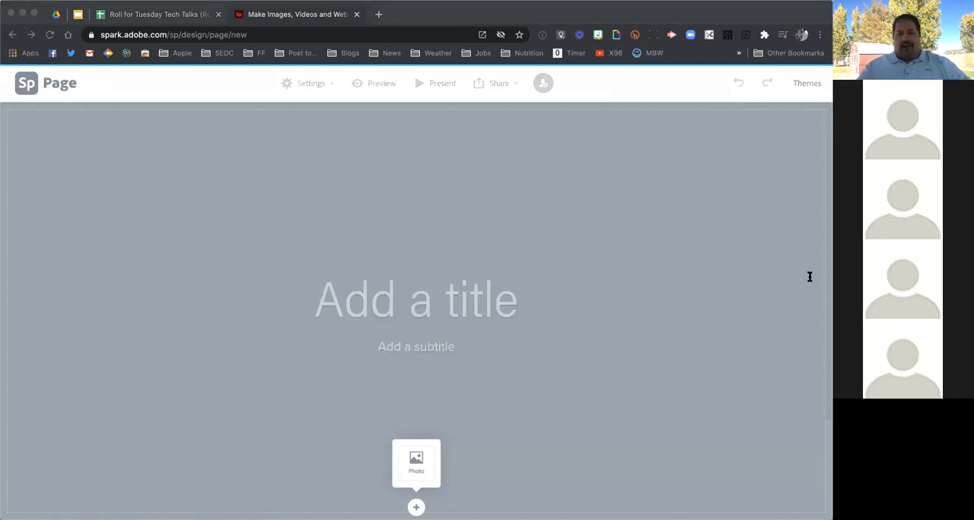
left_click(474, 289)
type("Fall Research in Moab")
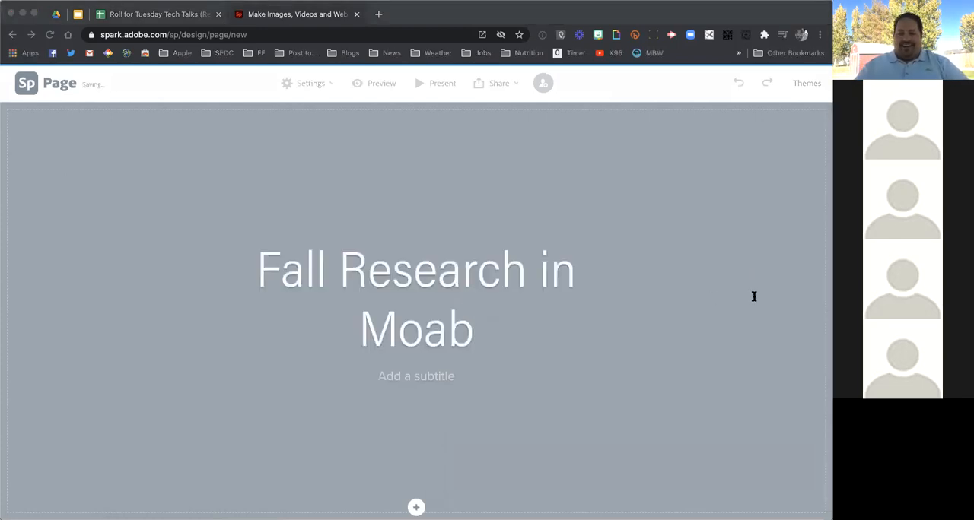
left_click(413, 376)
left_click(413, 376)
type("Years ago...")
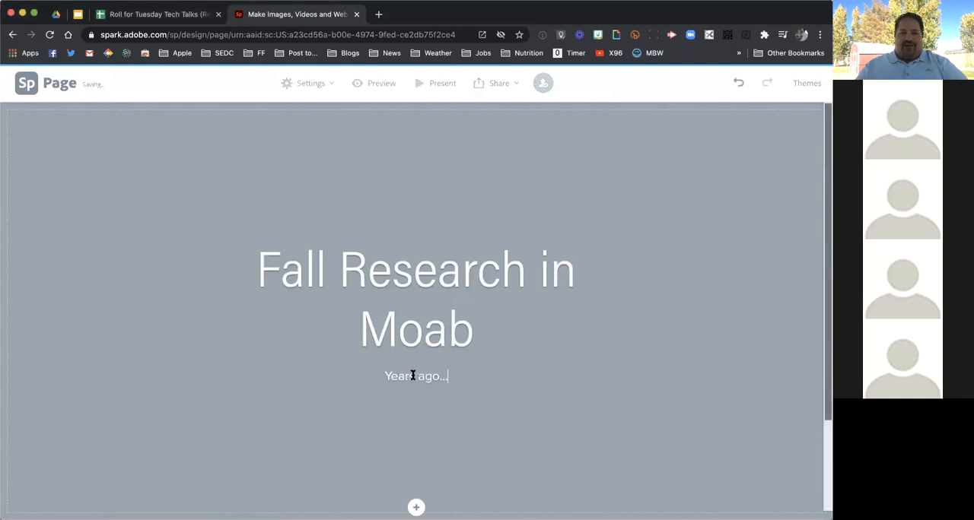
Search the free photos for "moab" and use the red rock arch photo as the page's cover background
scroll(467, 434, "down", 2)
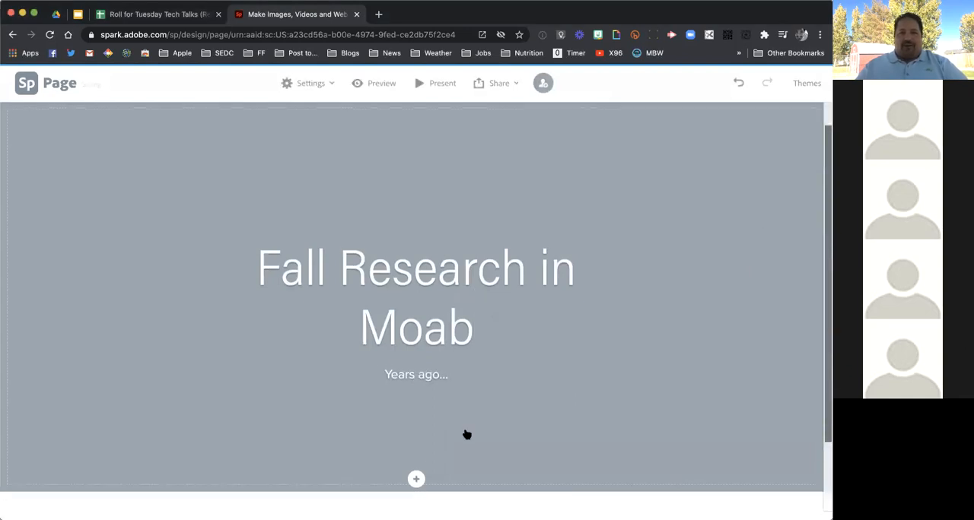
scroll(467, 435, "up", 2)
scroll(467, 434, "down", 2)
scroll(467, 435, "down", 1)
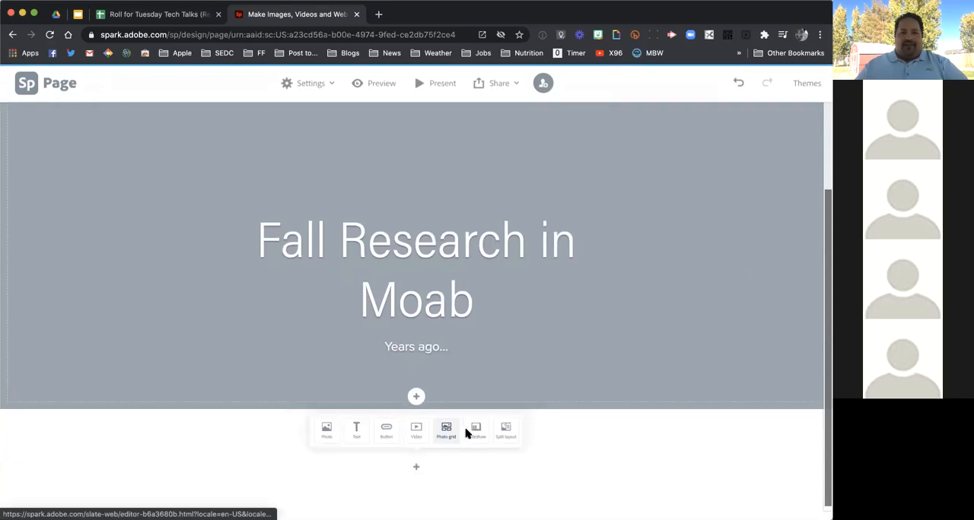
scroll(465, 432, "up", 2)
left_click(416, 485)
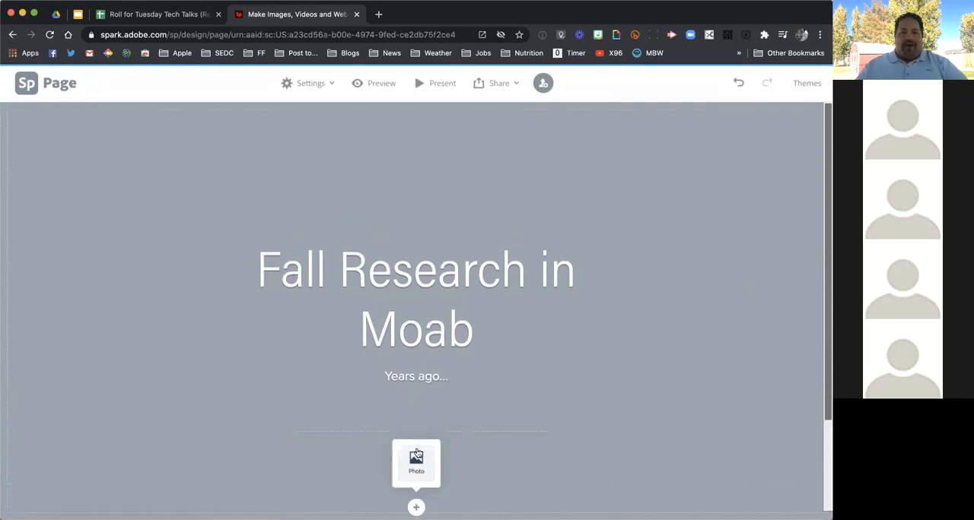
left_click(416, 459)
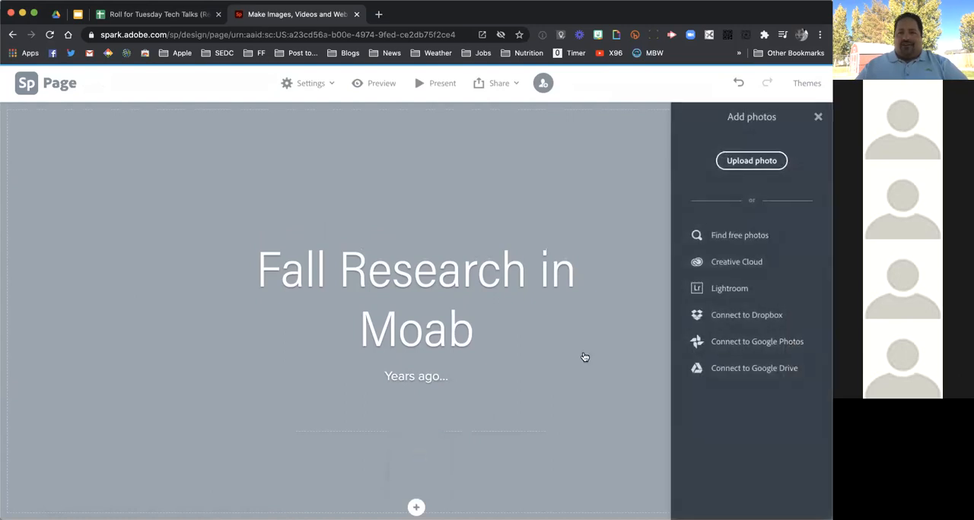
left_click(750, 235)
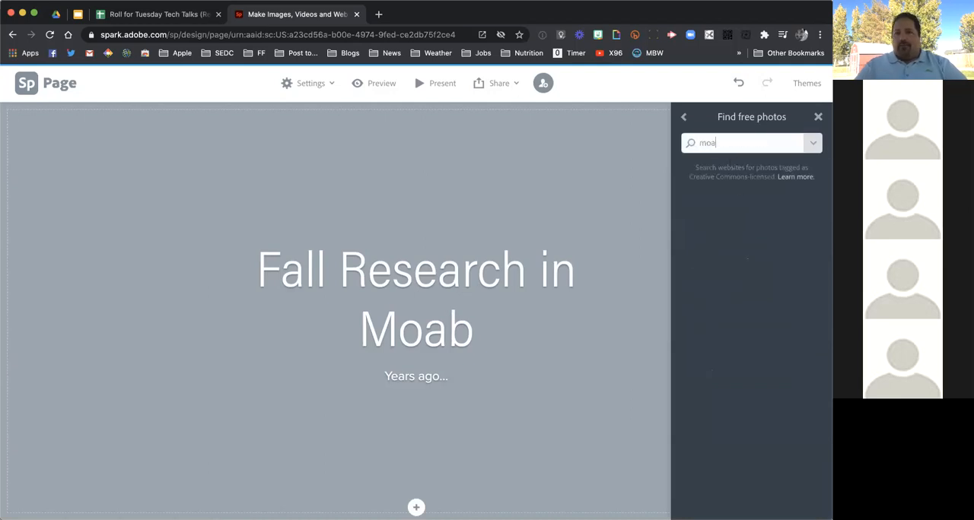
type("moab")
key("Return")
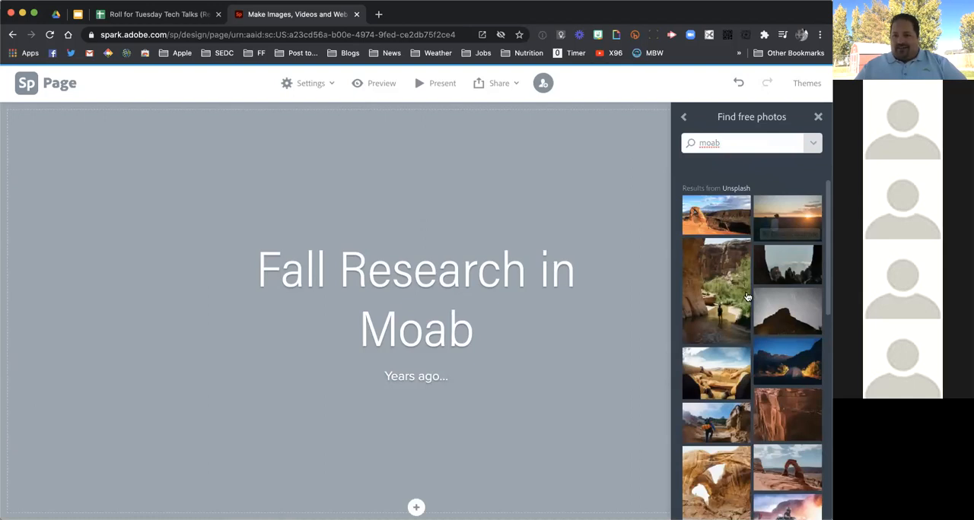
left_click(720, 216)
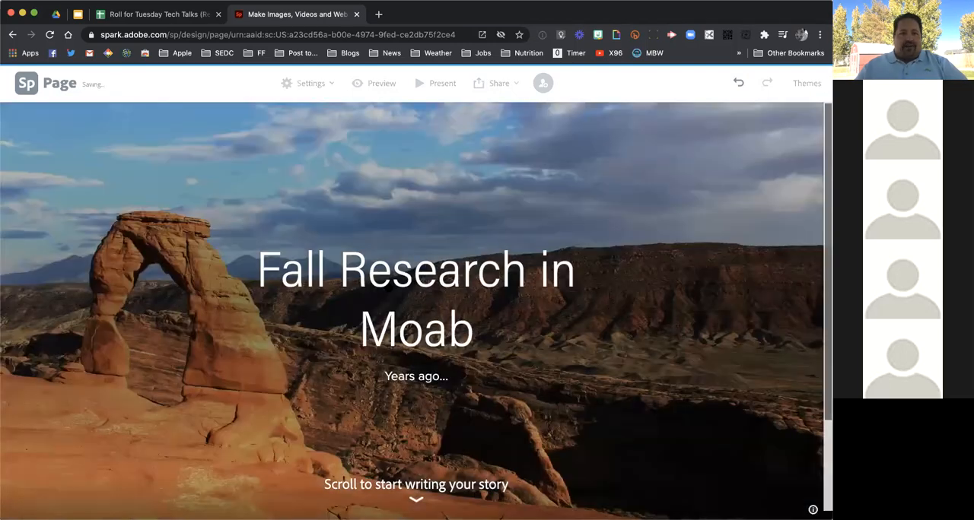
Add a text block below the cover reading "Fall Research in Moab", formatted as a centered H1 heading
scroll(390, 285, "down", 3)
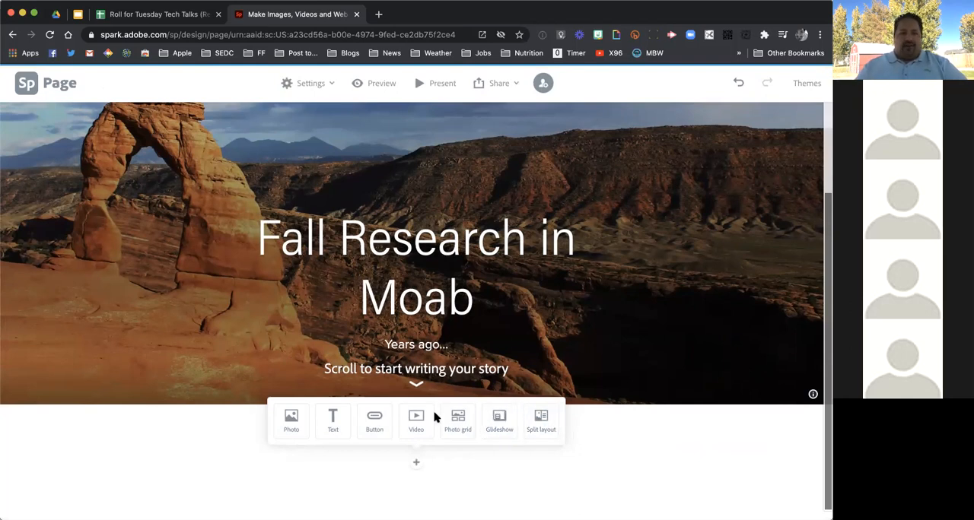
left_click(333, 418)
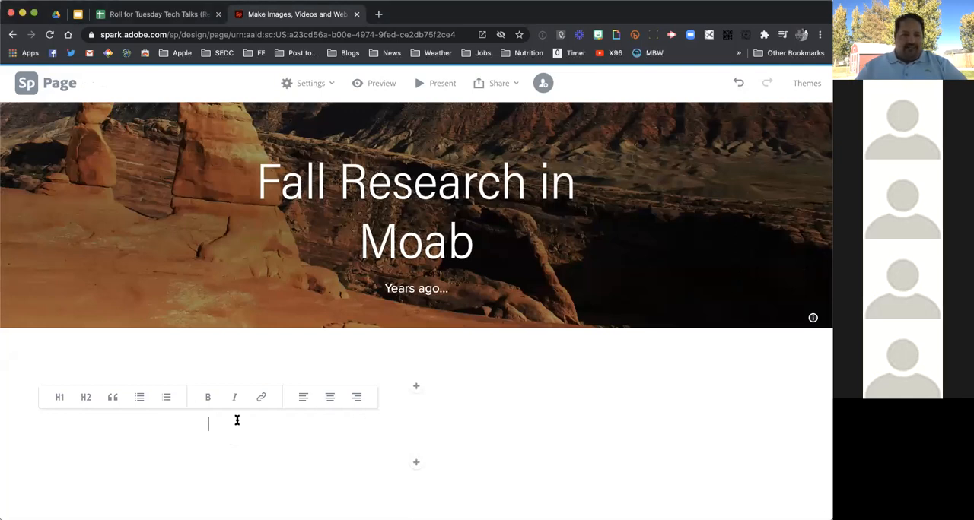
type("Fall Research in Moab")
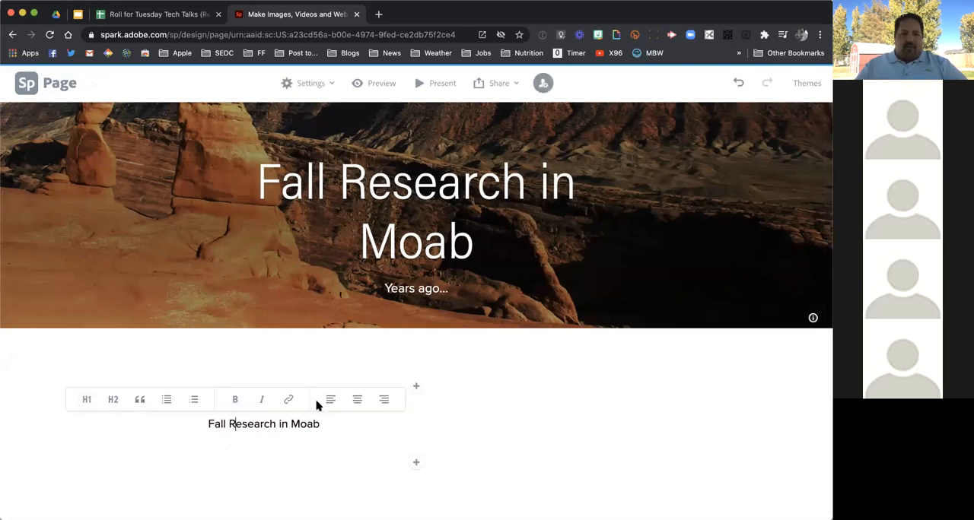
left_click(86, 404)
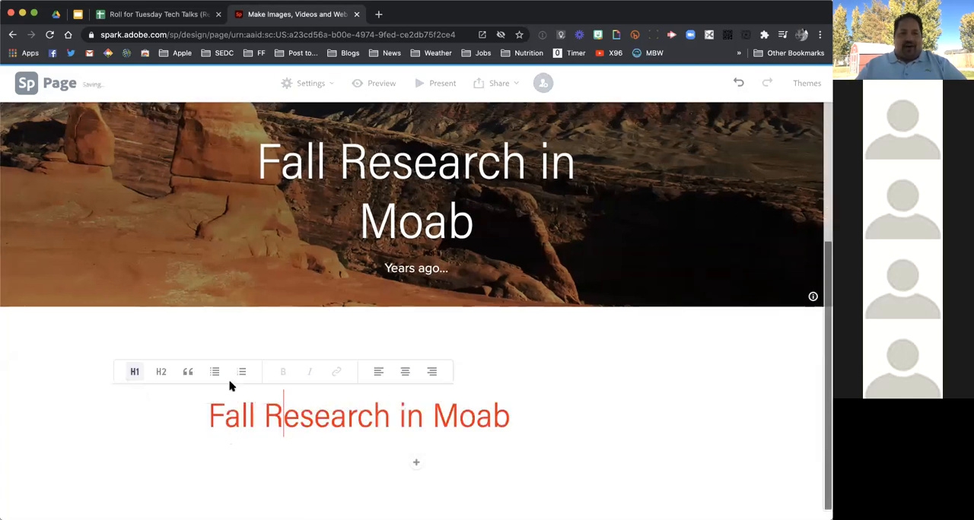
left_click(405, 372)
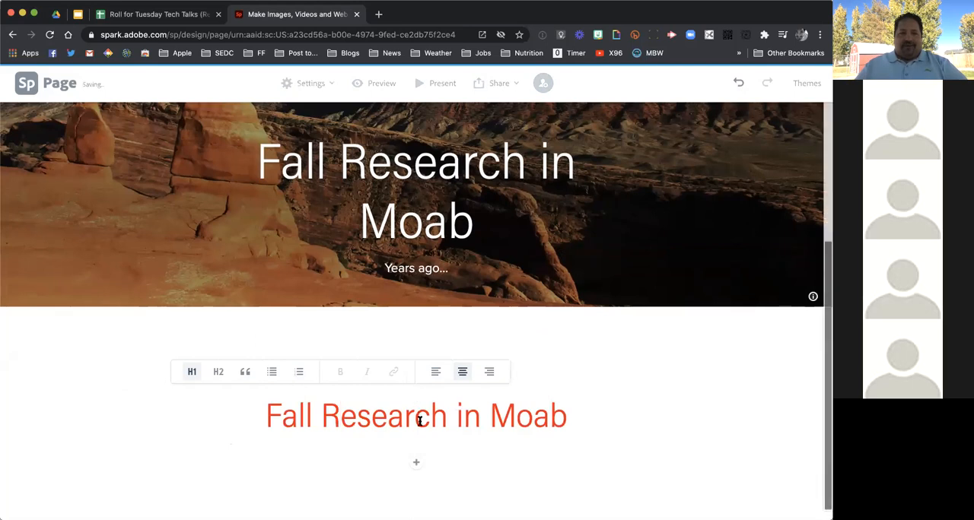
Add a text block below the red heading and paste the paragraph about the Community Mapping (CMAP) Workshops
scroll(420, 421, "down", 1)
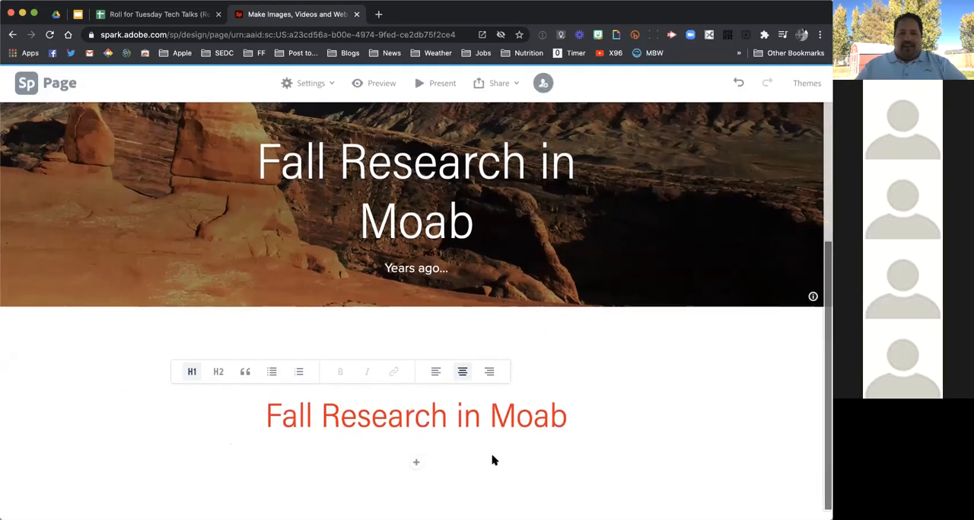
left_click(418, 464)
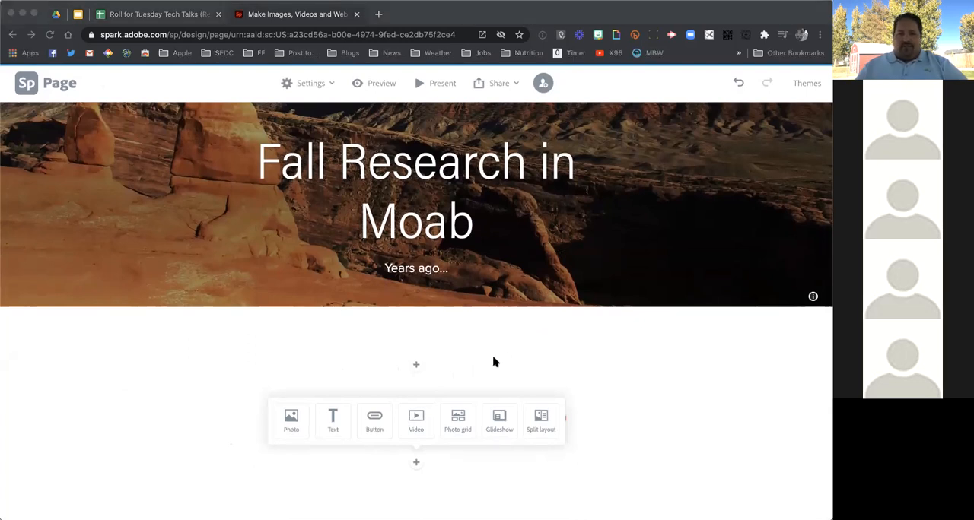
left_click(332, 427)
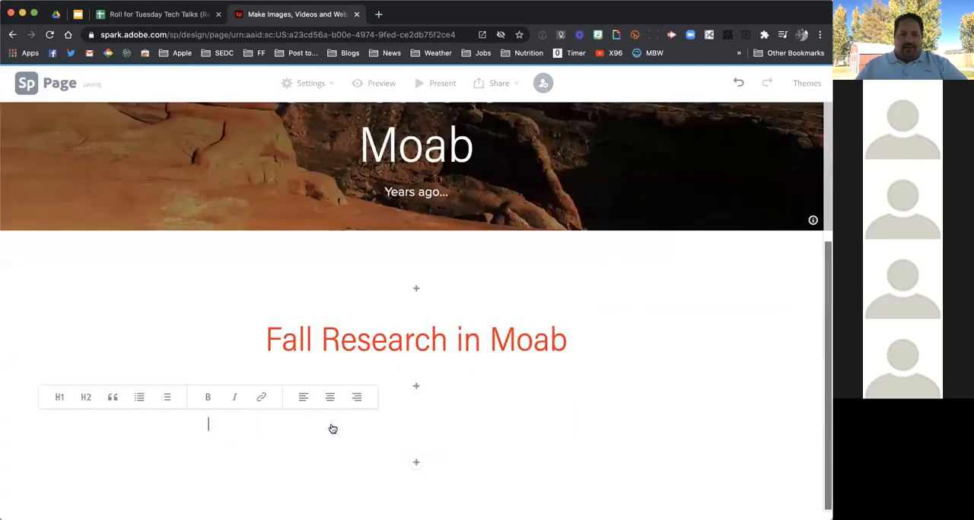
type("As an extension of our yearly summer Community Mapping (CMAP) Workshops, the most engaged CMAP teachers from around the state would head to Moab and camp at the Rio Mesa Center to allow our teachers to dig deeper into GPS Mapping and integration with Global Information Systems (GIS) in a real-world environment.")
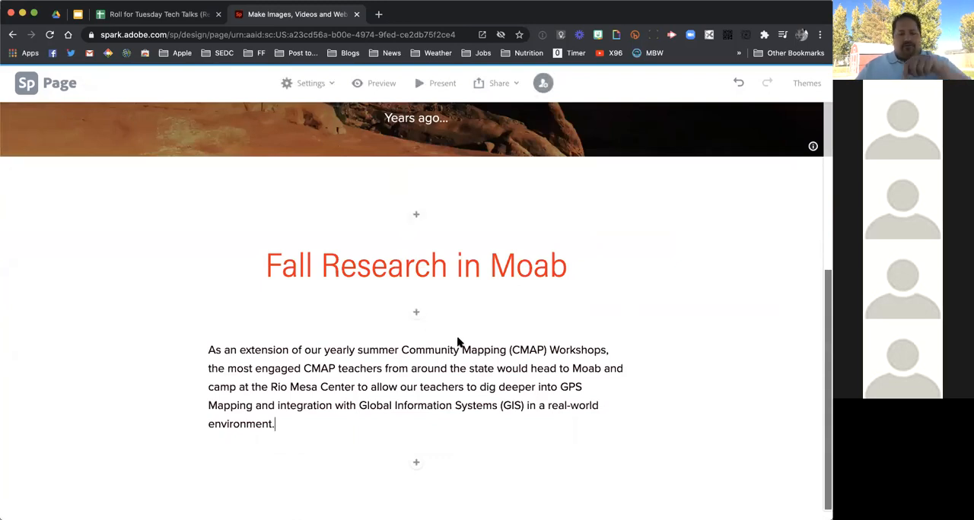
Insert the Creative Cloud photo of a pink and blue sky over desert hills between the heading and the paragraph
left_click(417, 315)
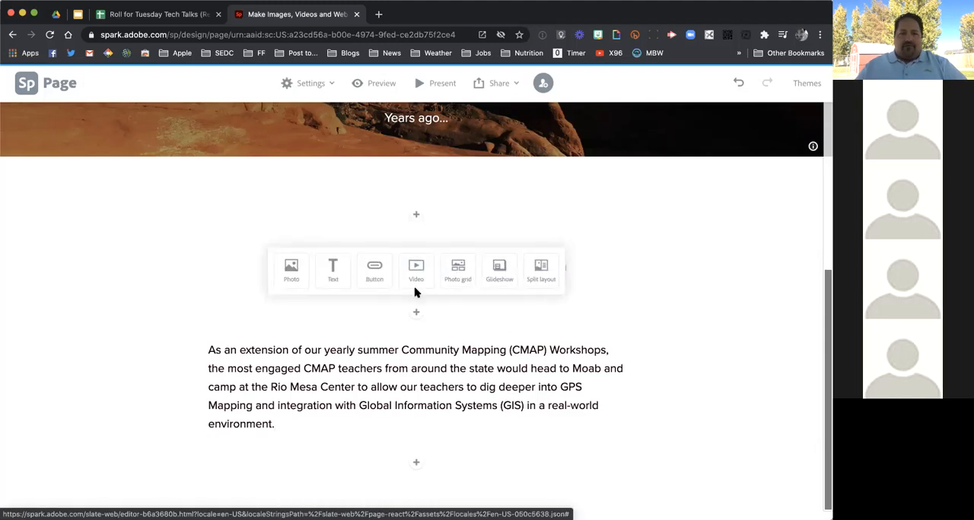
left_click(293, 270)
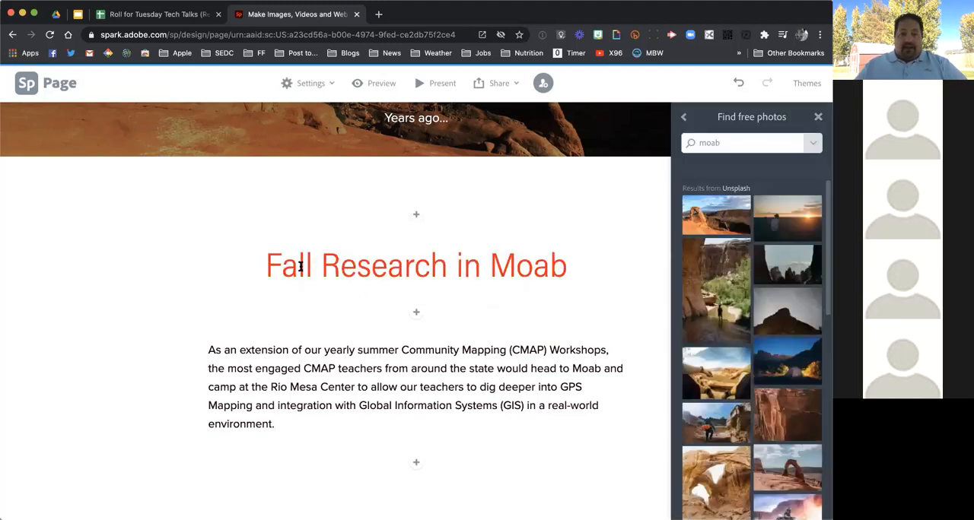
left_click(683, 118)
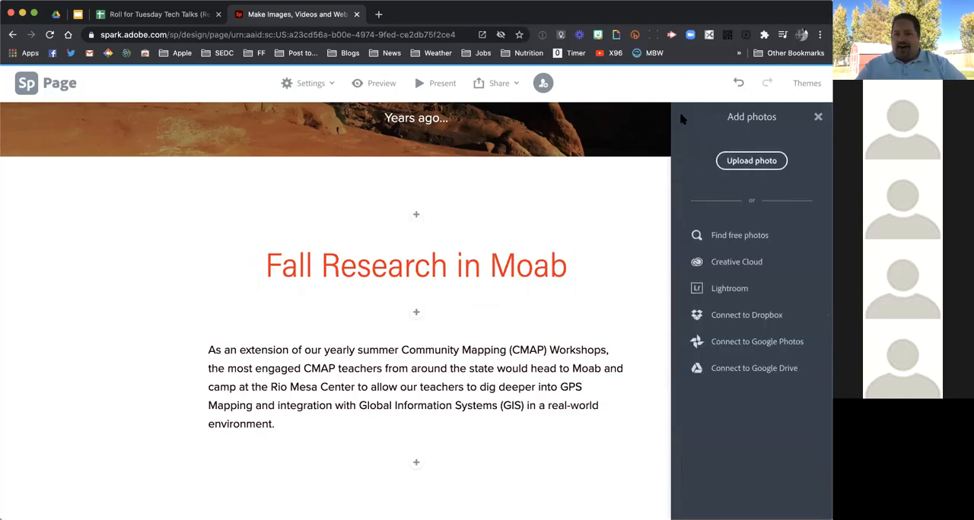
left_click(758, 264)
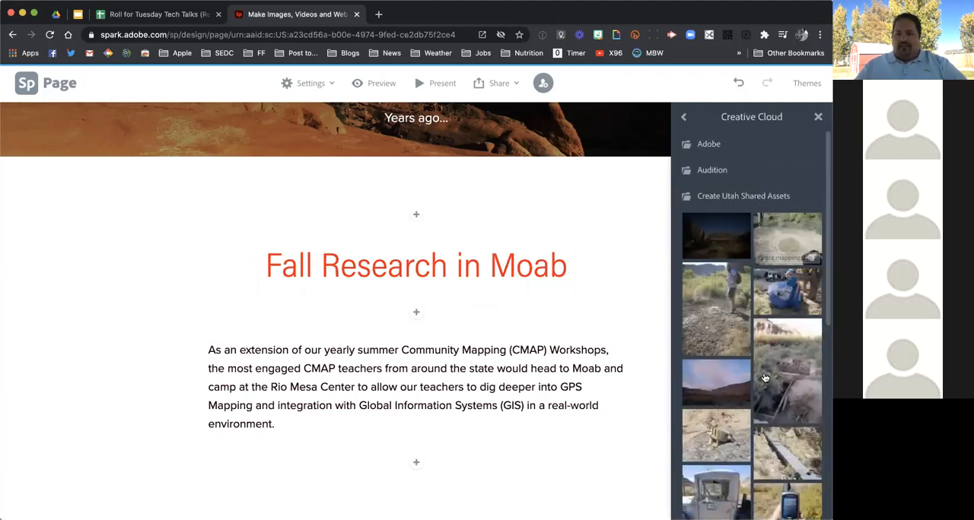
scroll(764, 378, "down", 3)
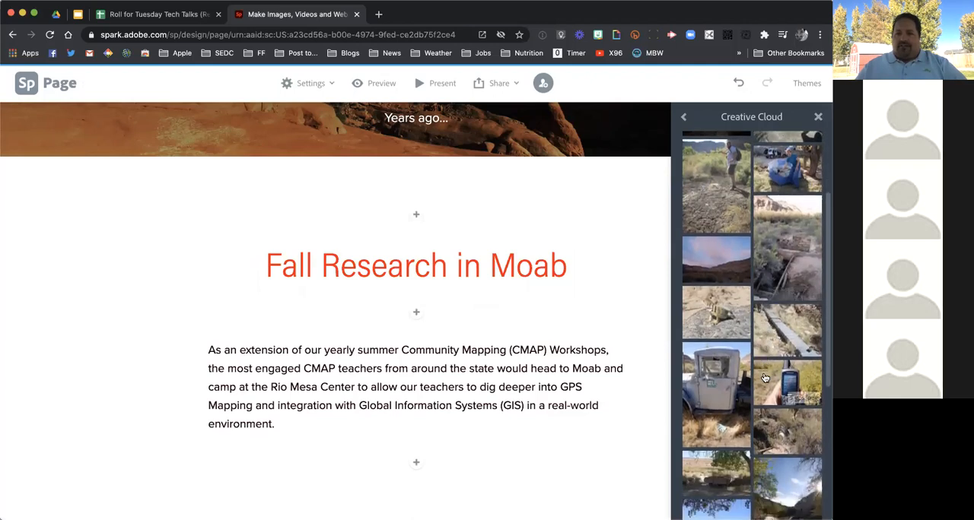
scroll(764, 378, "down", 2)
scroll(764, 378, "down", 3)
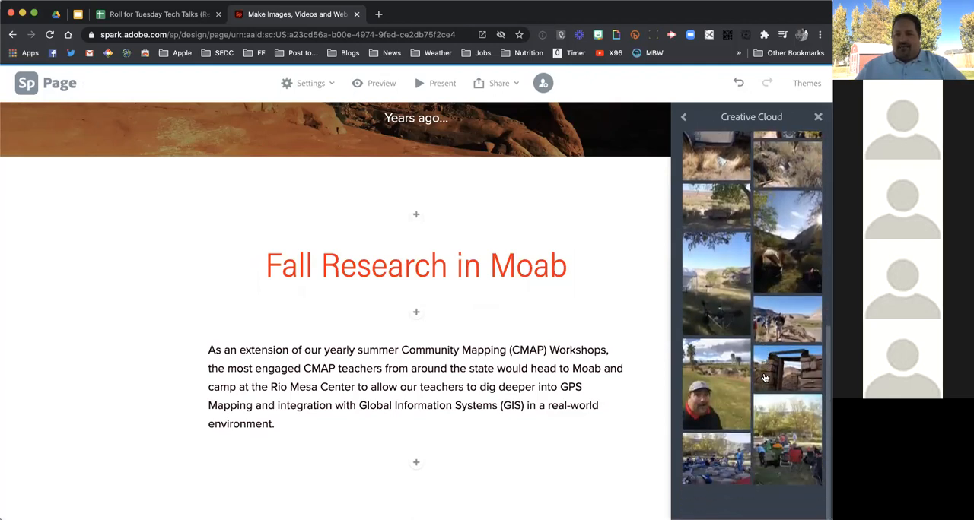
scroll(765, 378, "up", 1)
scroll(765, 378, "up", 5)
scroll(765, 378, "up", 2)
left_click(721, 297)
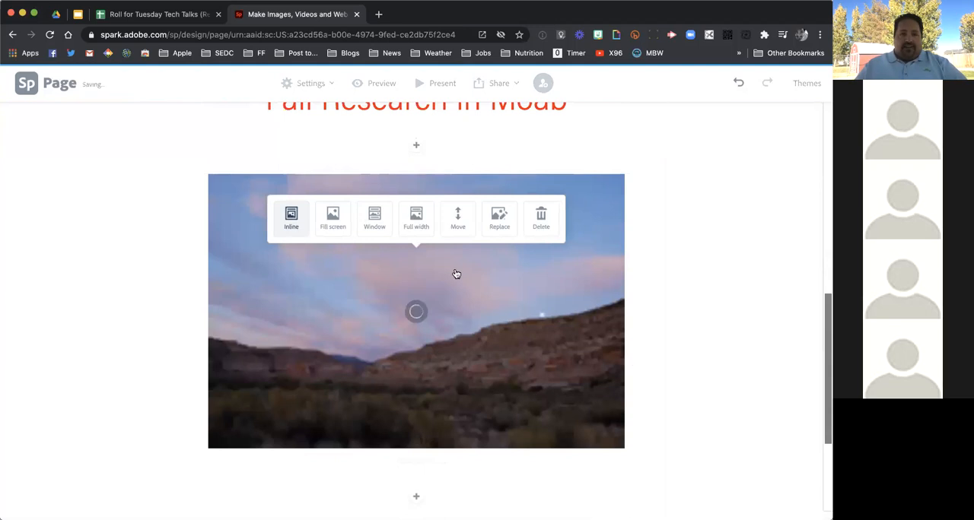
Try the Full width layout on the inserted sky photo, and settle on the Window layout
left_click(415, 219)
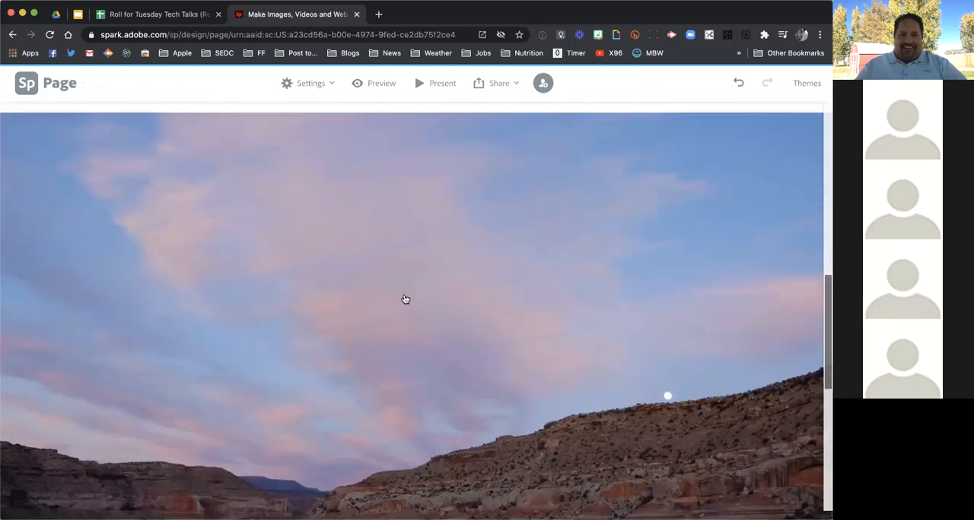
left_click(406, 299)
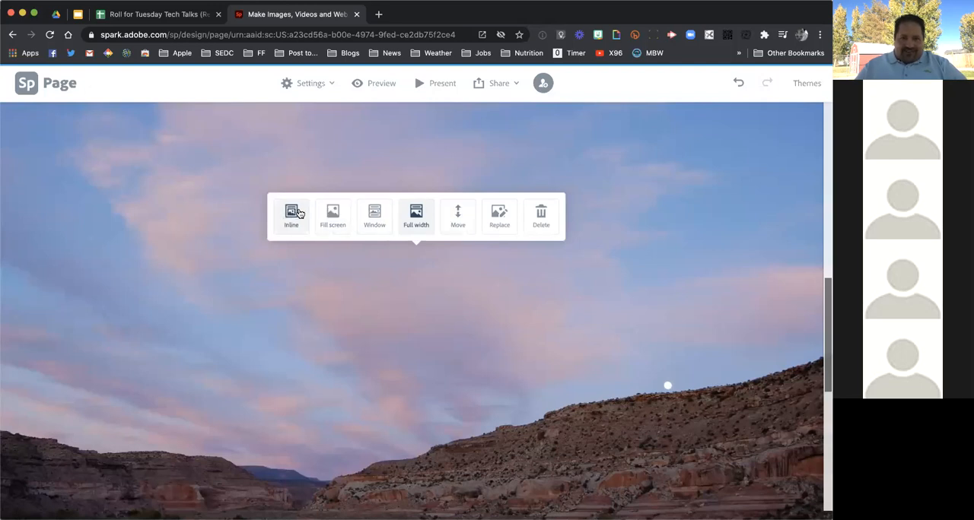
left_click(374, 215)
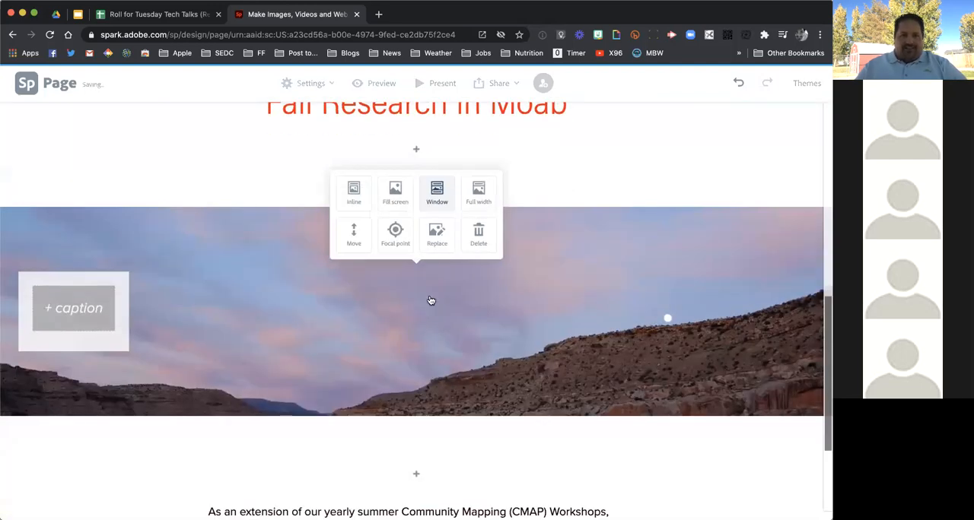
Caption the sky photo "A long time ago..."
scroll(430, 301, "down", 3)
scroll(431, 300, "up", 3)
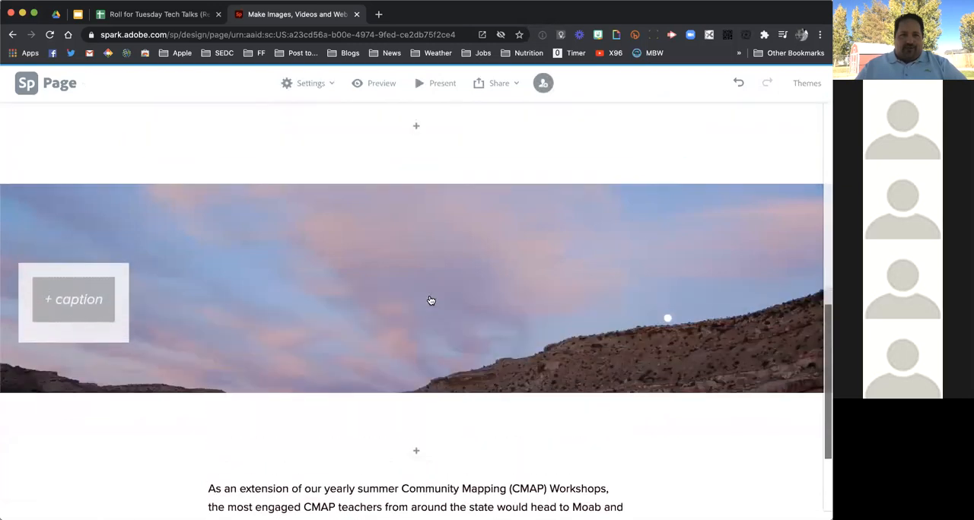
left_click(76, 298)
type("A")
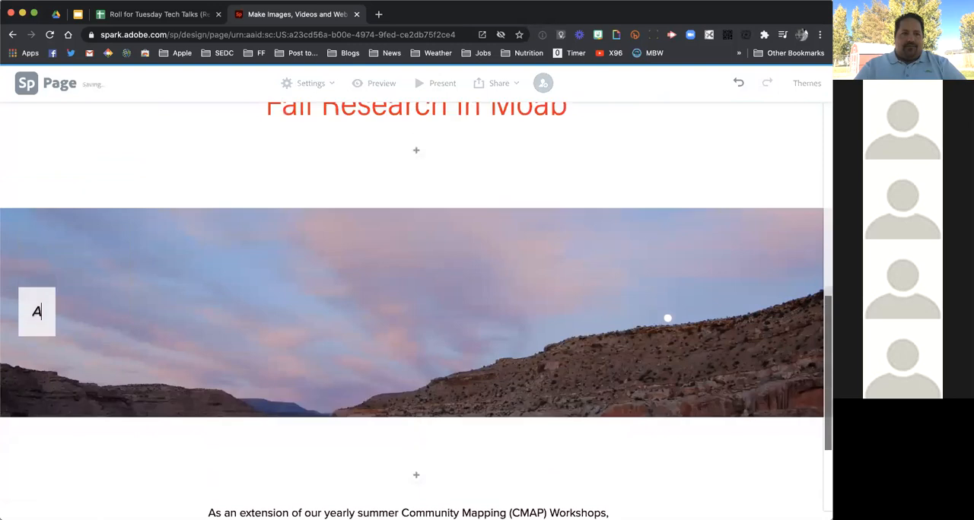
type(" long time ago...")
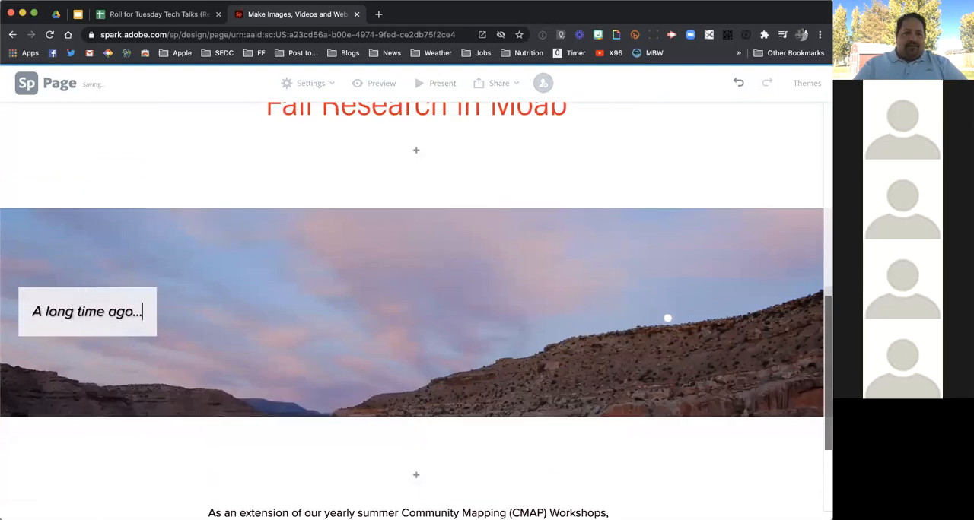
left_click(84, 391)
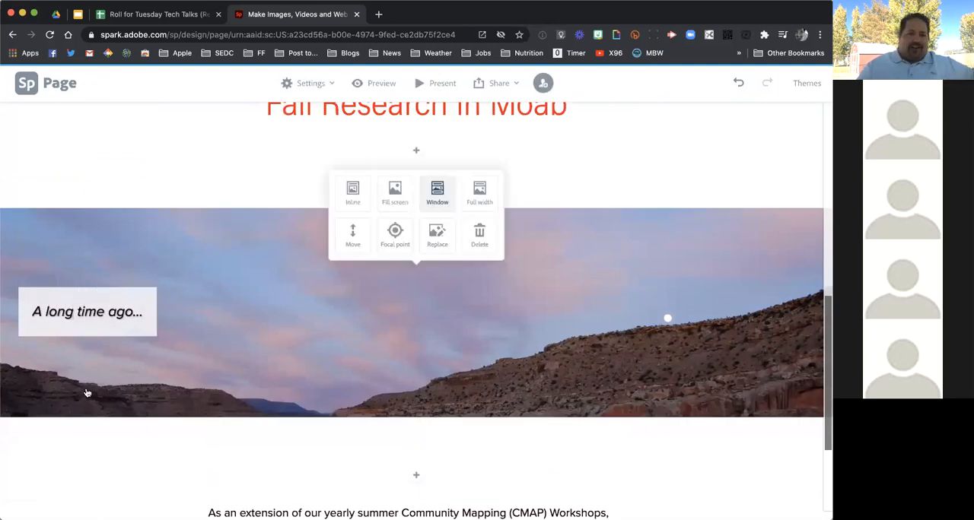
Set the sky photo's focal point on the moon above the ridge and save it
scroll(122, 438, "down", 2)
scroll(122, 438, "up", 3)
scroll(445, 326, "down", 1)
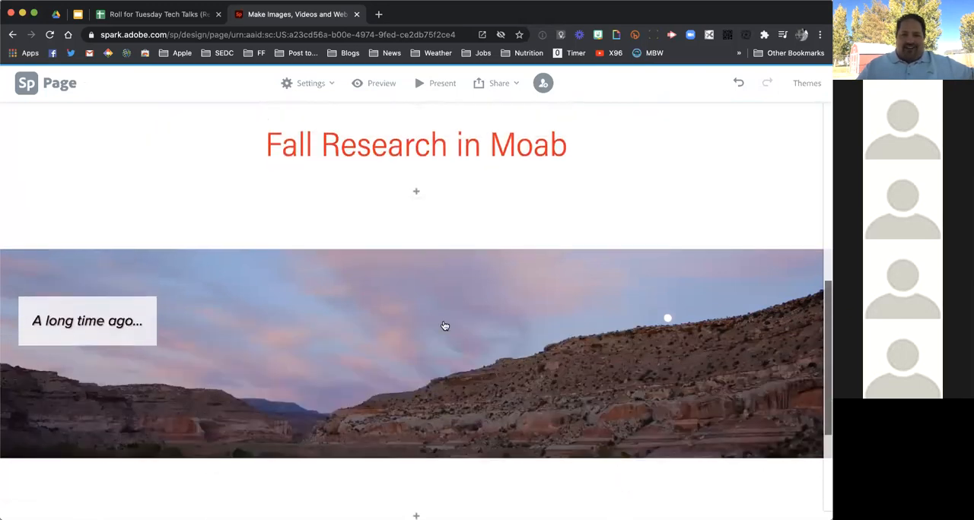
left_click(445, 326)
left_click(396, 272)
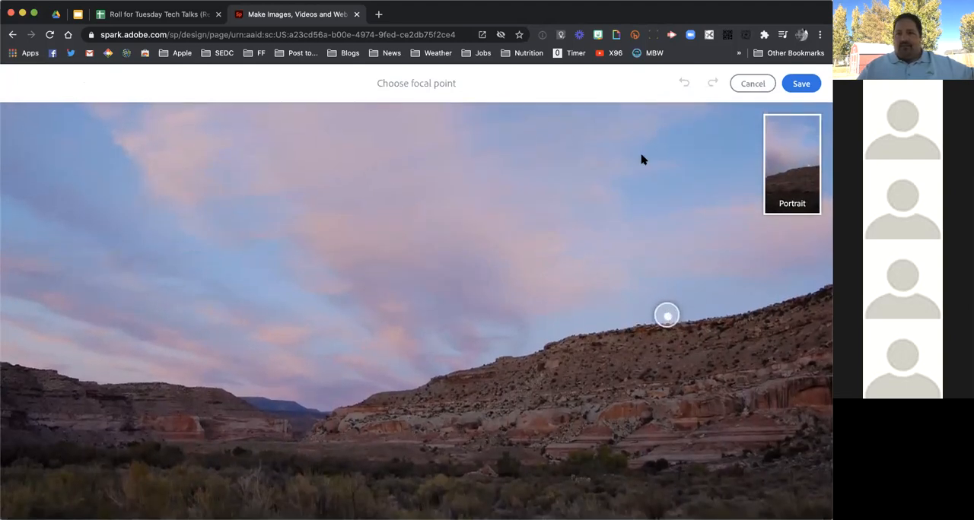
left_click(804, 84)
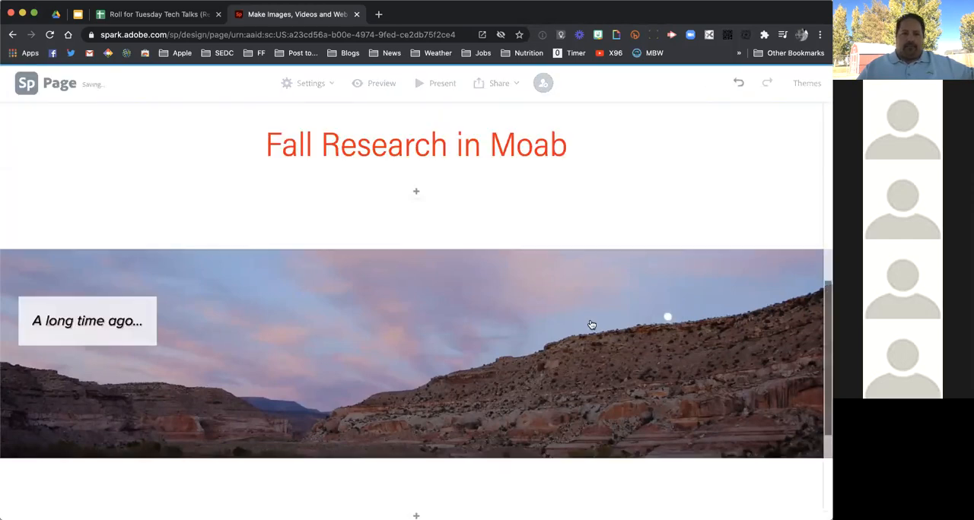
Start a photo grid below the CMAP paragraph with the Creative Cloud photos of the handheld GPS unit and the group above the river
scroll(591, 324, "down", 3)
scroll(592, 324, "up", 10)
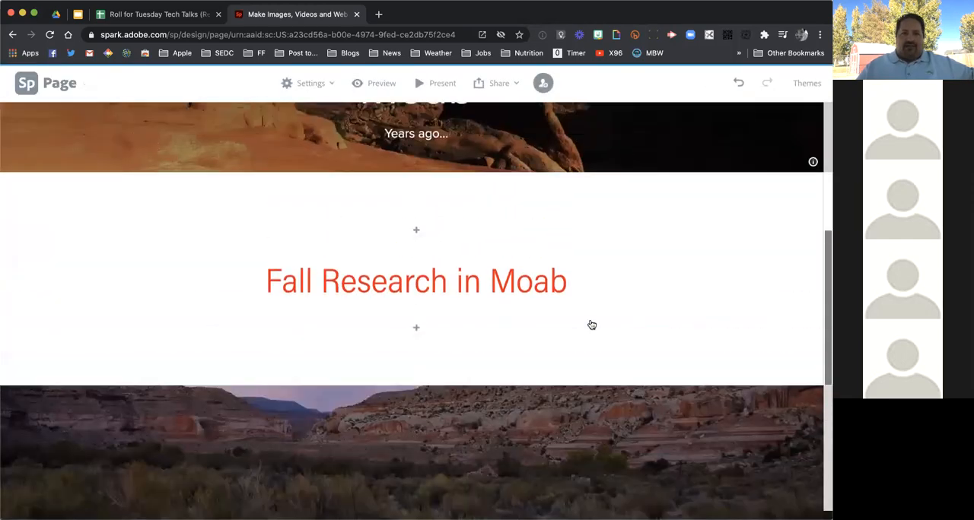
scroll(591, 325, "down", 10)
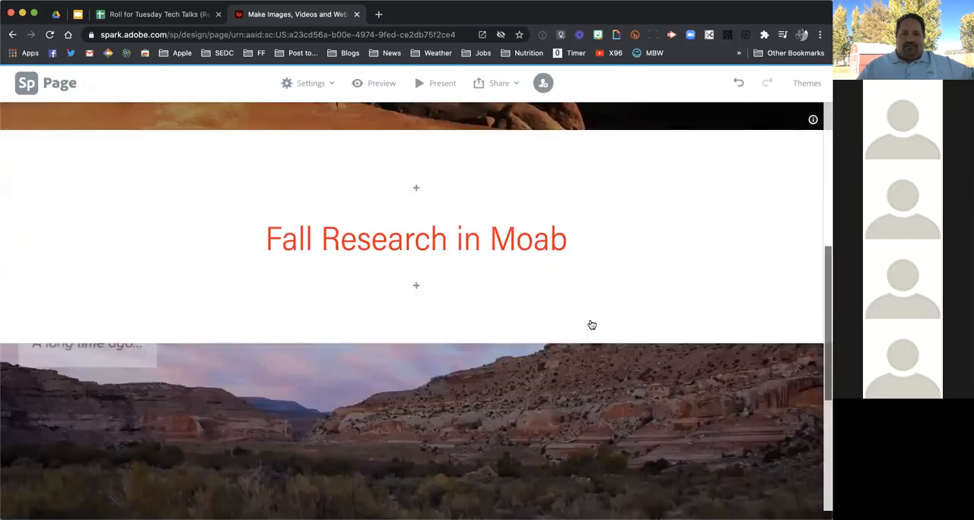
scroll(592, 325, "down", 2)
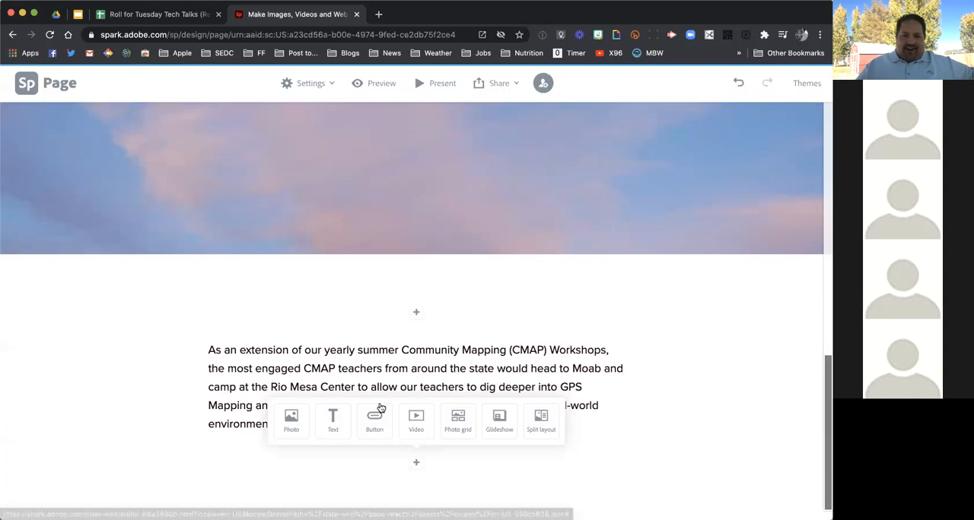
left_click(458, 422)
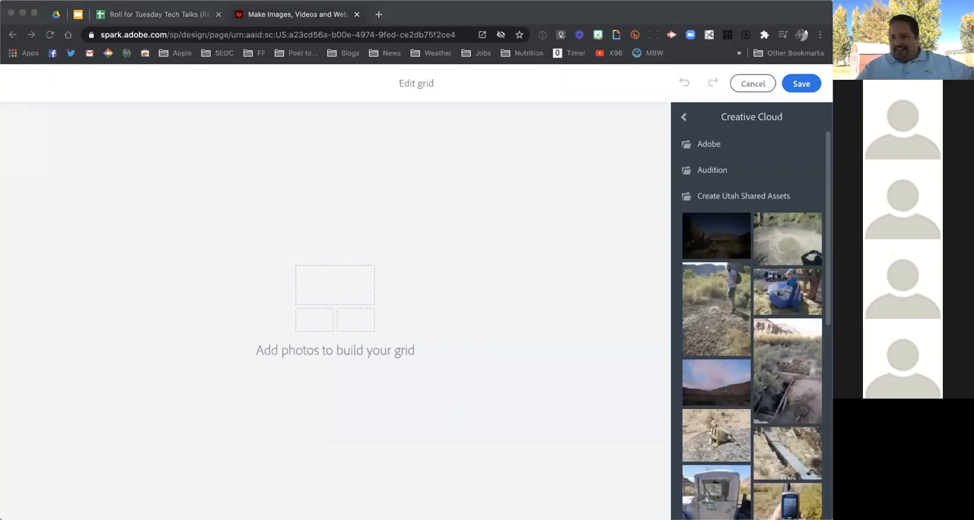
left_click(566, 248)
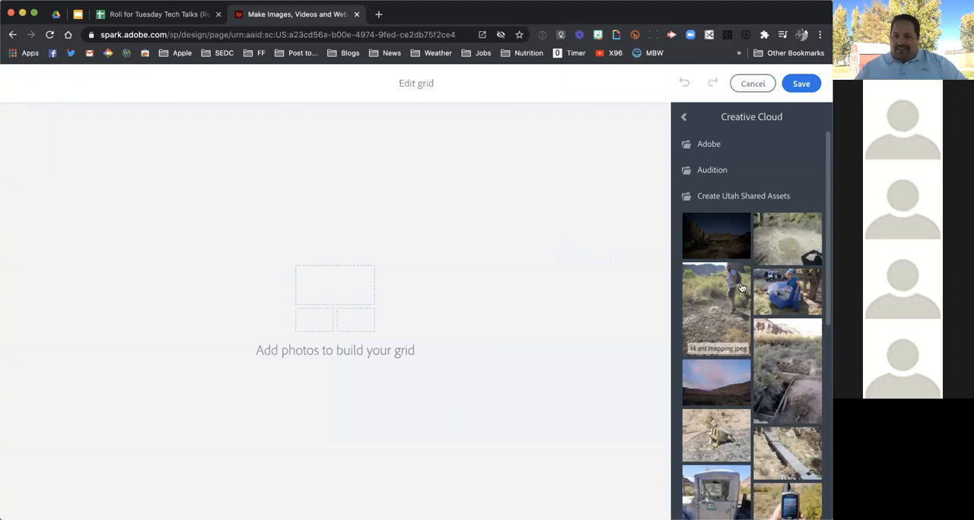
scroll(753, 357, "down", 3)
left_click(798, 390)
scroll(798, 392, "down", 5)
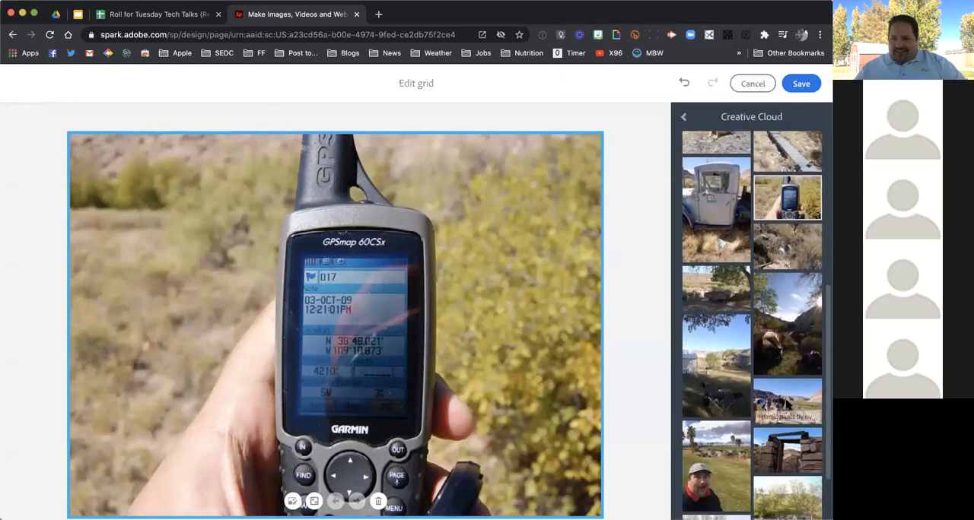
left_click(788, 407)
Add the camp setup photo of the woman with the blue tent to the grid
scroll(787, 405, "down", 2)
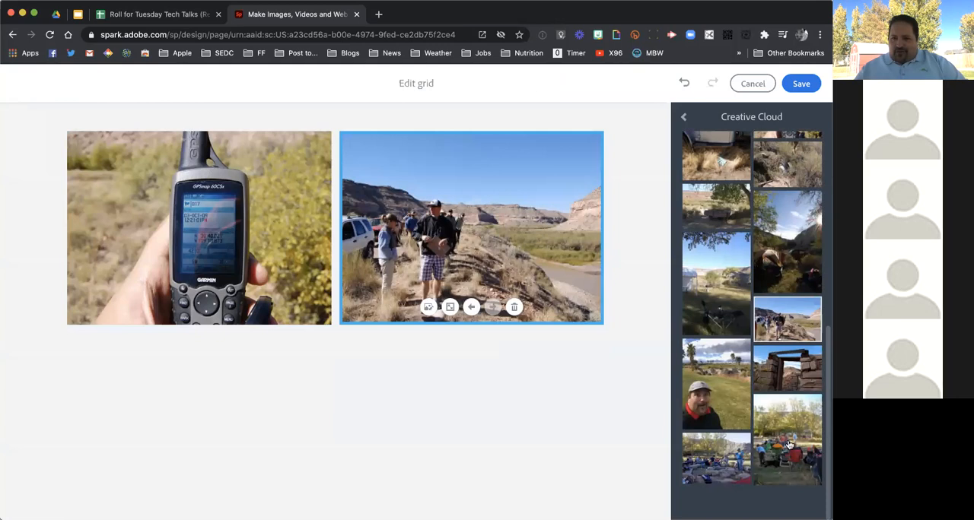
scroll(789, 444, "up", 5)
scroll(789, 443, "up", 3)
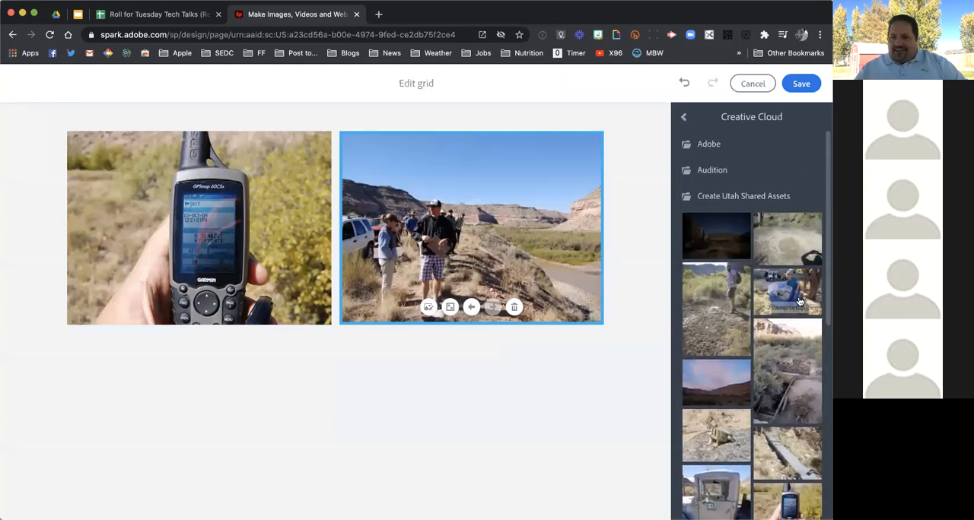
left_click(800, 300)
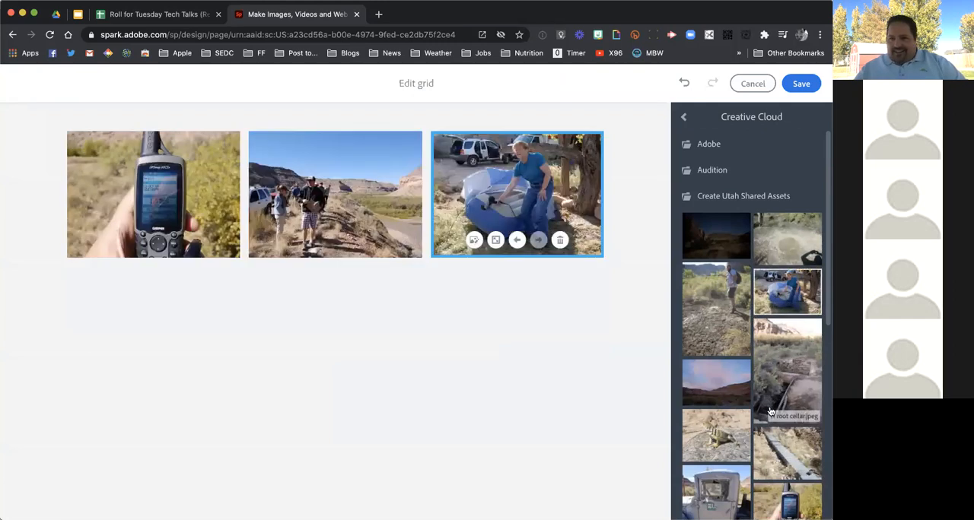
Try the photo of the old wagon under the trees in the grid, and remove it
scroll(770, 411, "down", 3)
scroll(770, 411, "down", 2)
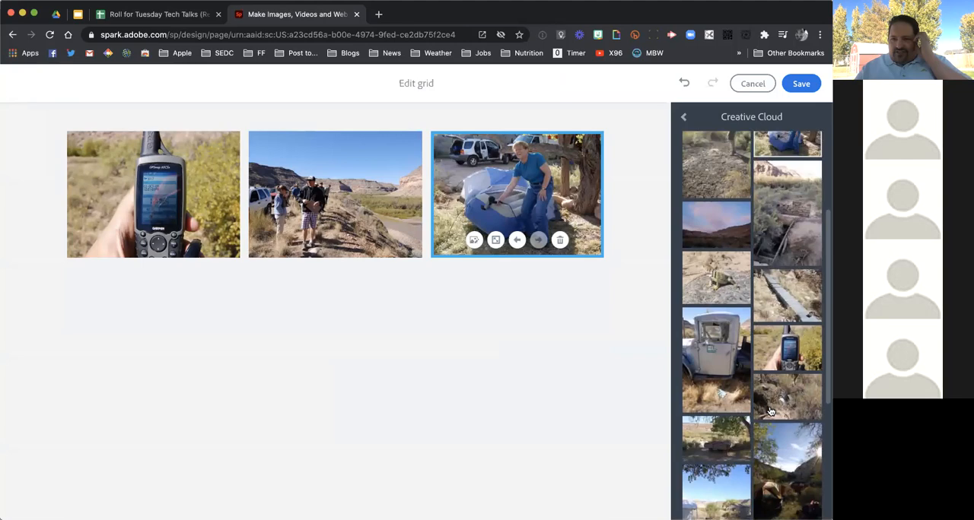
left_click(733, 415)
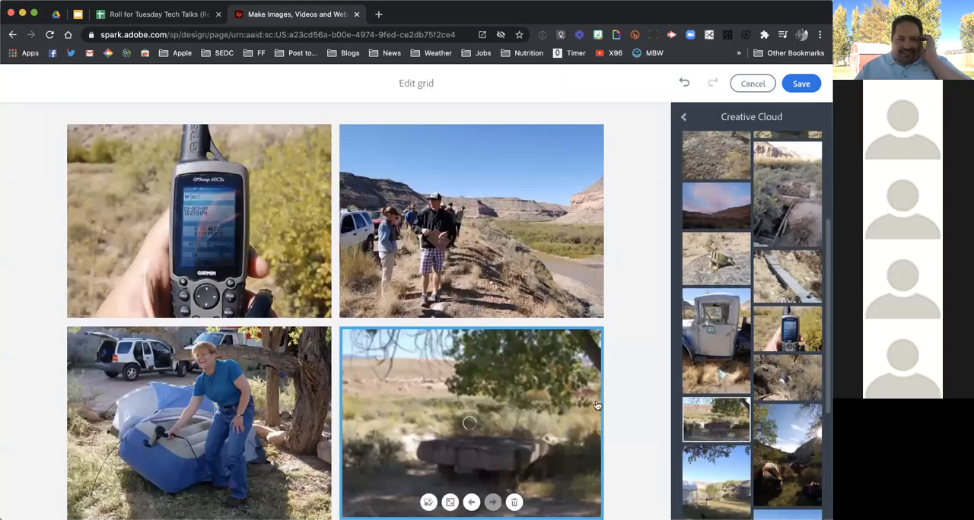
left_click(516, 503)
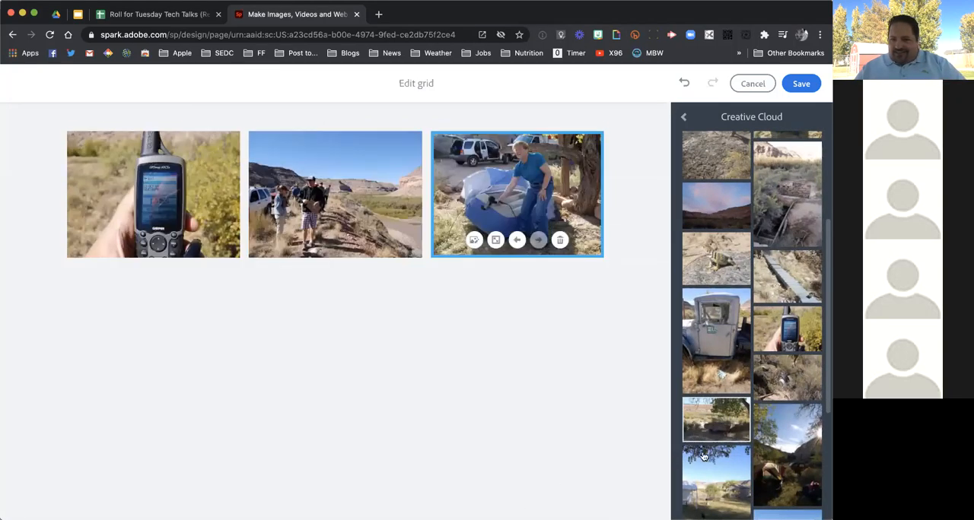
Add the sunlit tent campsite photo and the photo of the folding chair on the campground lawn to the grid
left_click(796, 456)
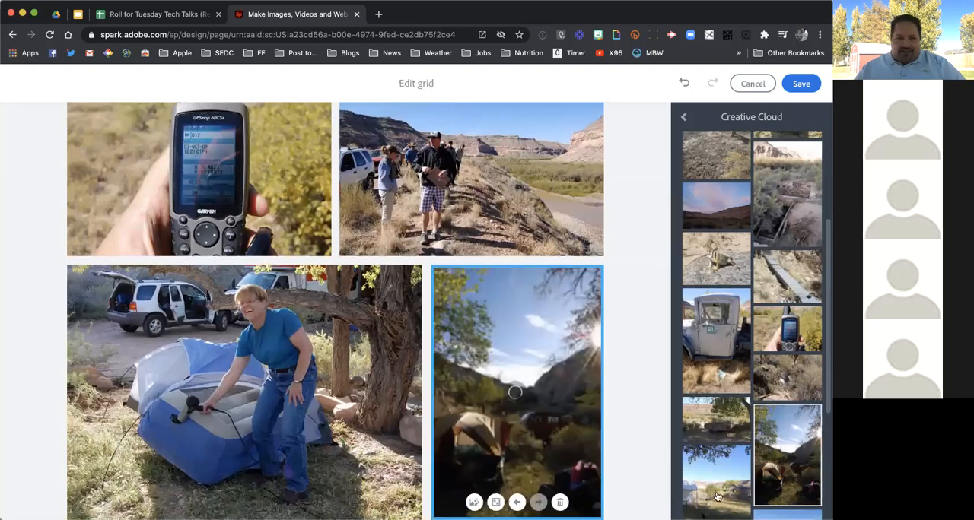
left_click(717, 494)
scroll(594, 397, "up", 2)
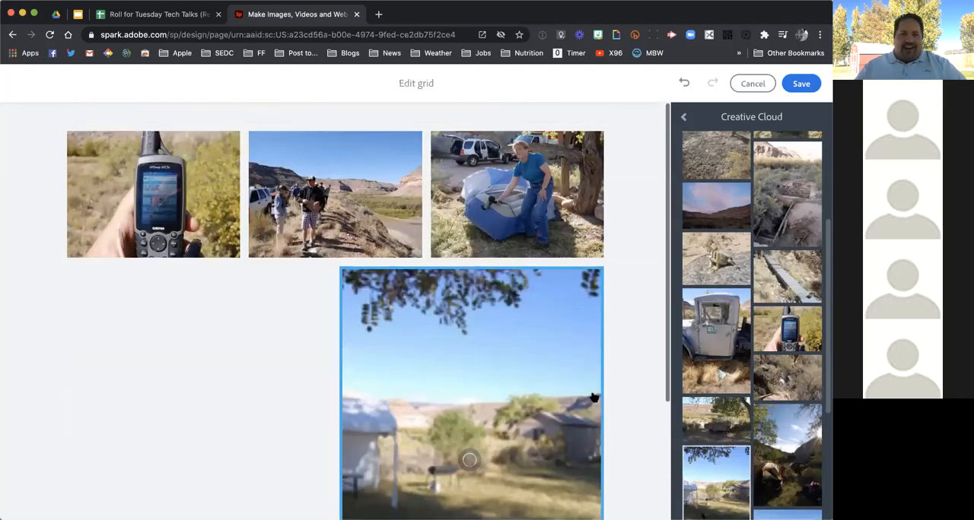
scroll(594, 397, "down", 4)
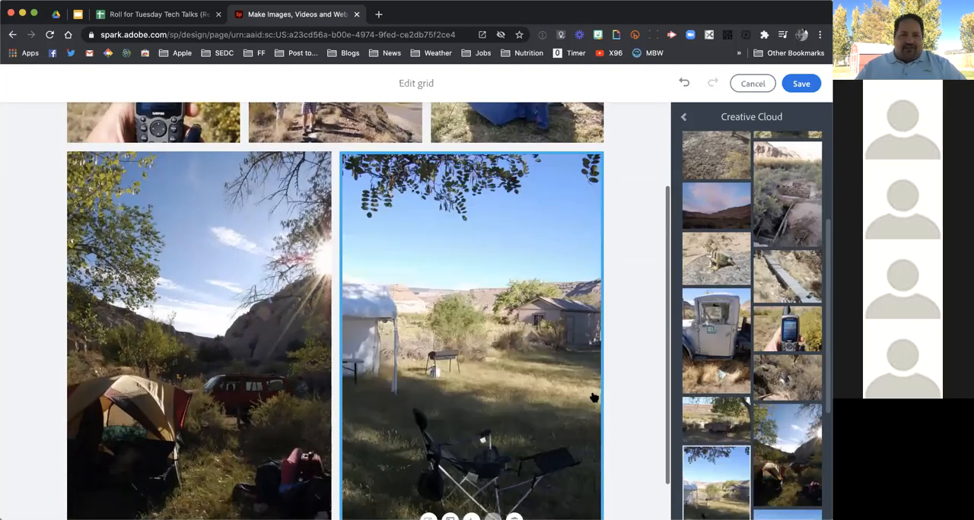
scroll(594, 397, "up", 2)
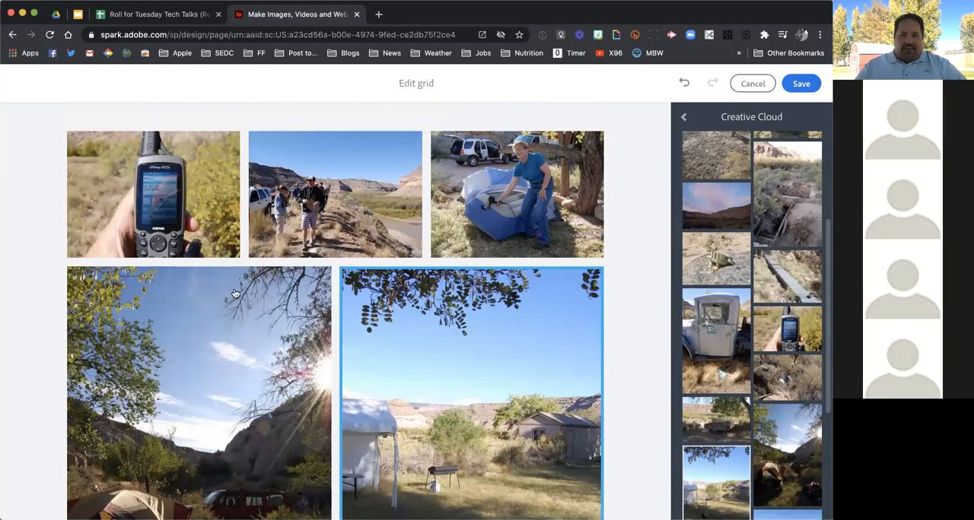
Move the photo of the group above the river two places later in the grid
mouse_move(319, 228)
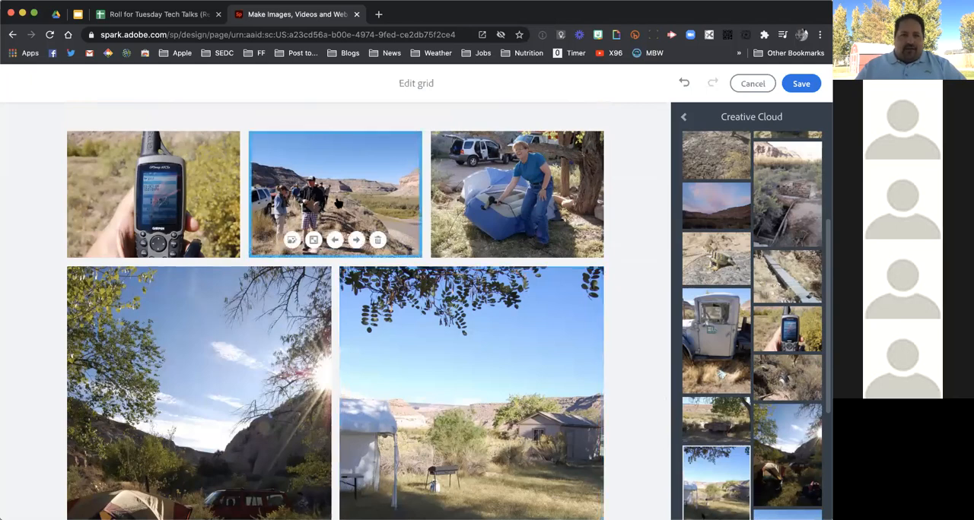
left_click(356, 239)
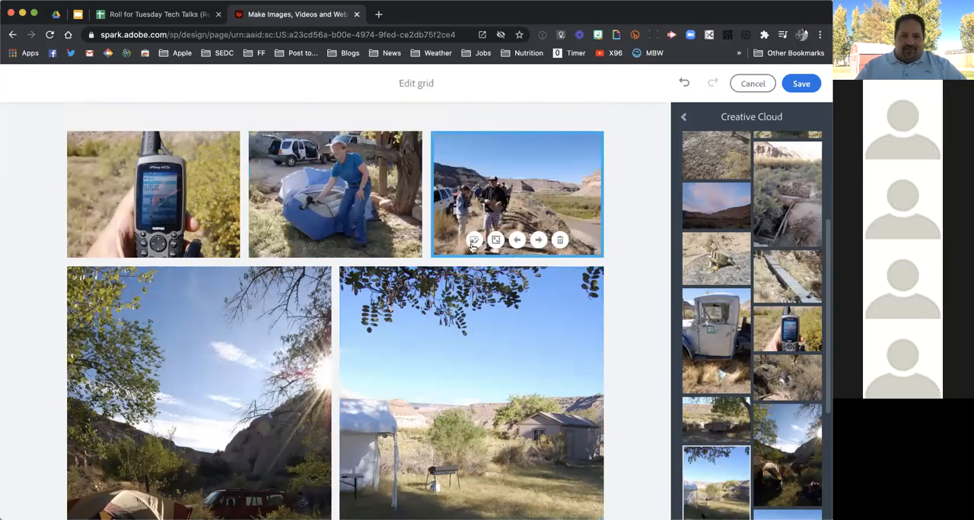
left_click(537, 240)
Check the rearranged layout of all five photos and save the photo grid
scroll(472, 246, "down", 3)
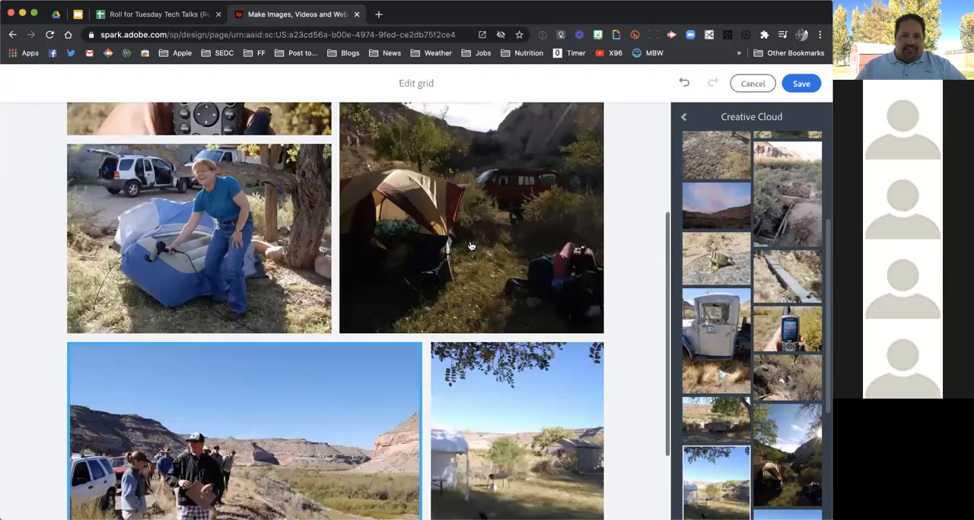
scroll(471, 247, "up", 4)
scroll(471, 246, "down", 6)
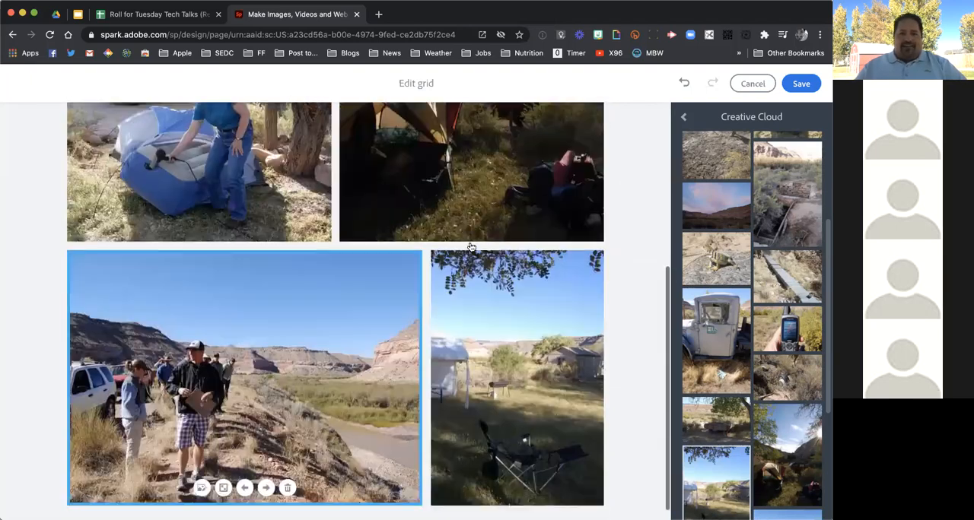
scroll(471, 248, "down", 1)
scroll(471, 247, "up", 1)
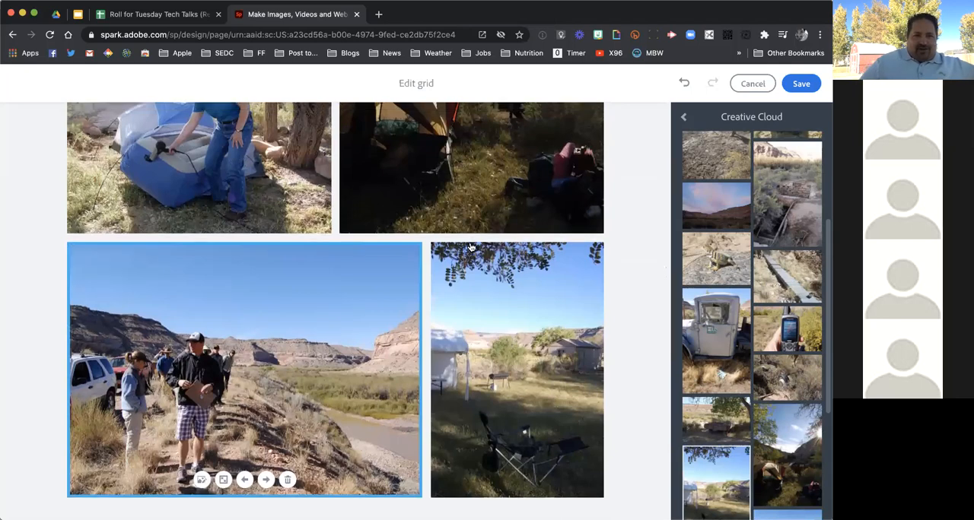
scroll(471, 247, "up", 5)
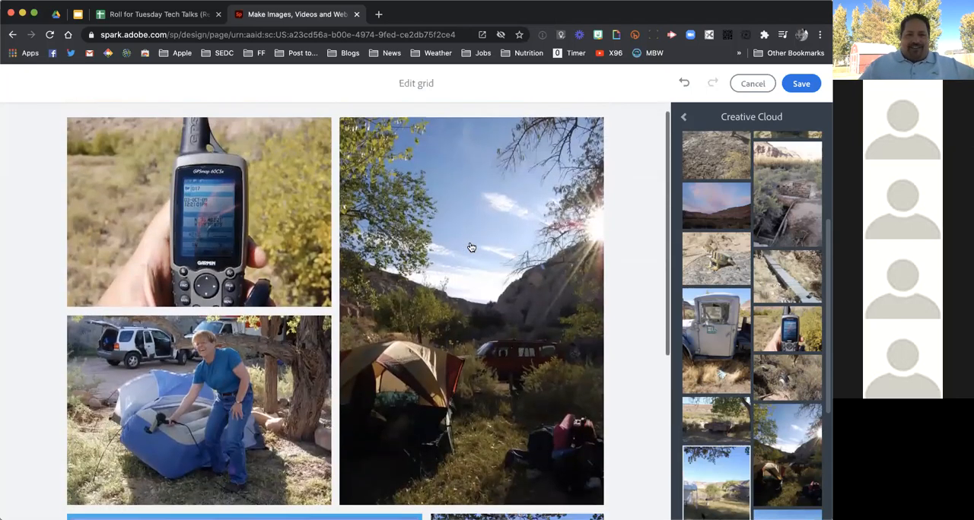
scroll(471, 247, "down", 5)
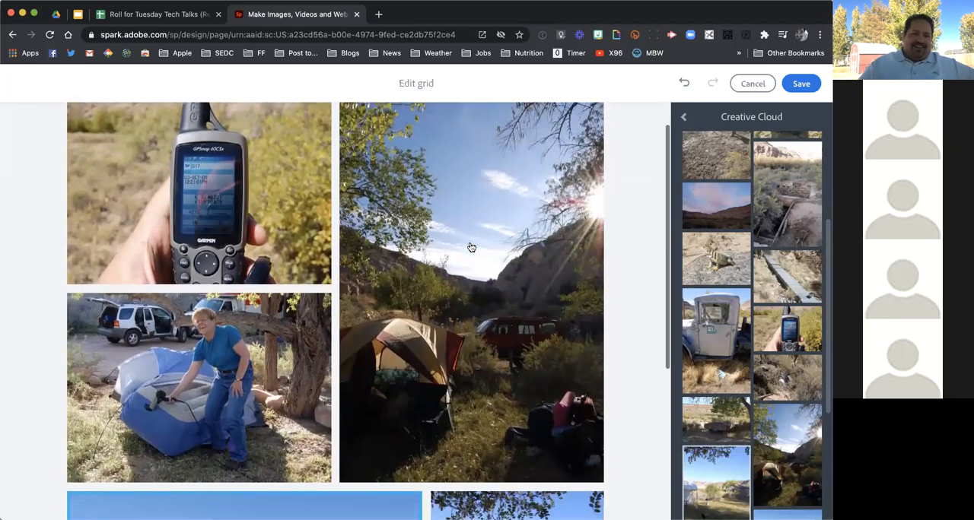
scroll(470, 247, "down", 2)
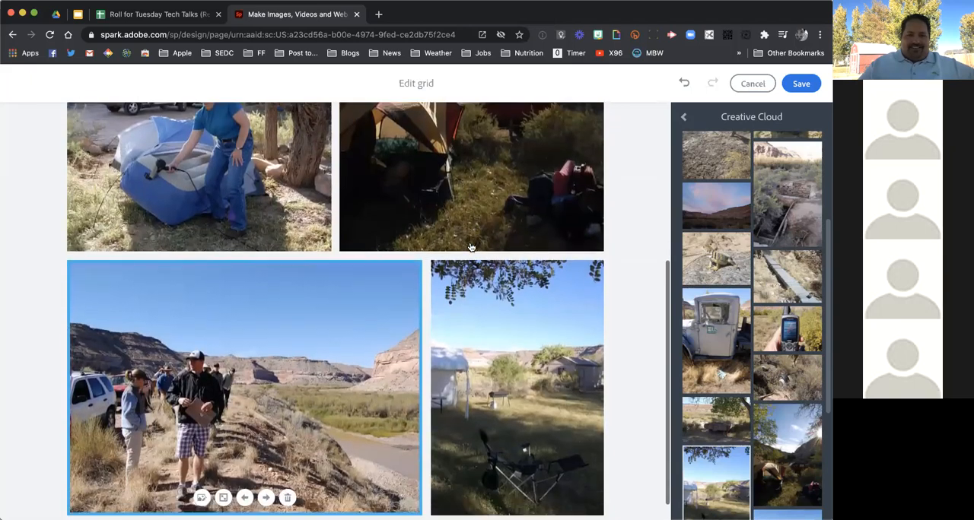
left_click(793, 88)
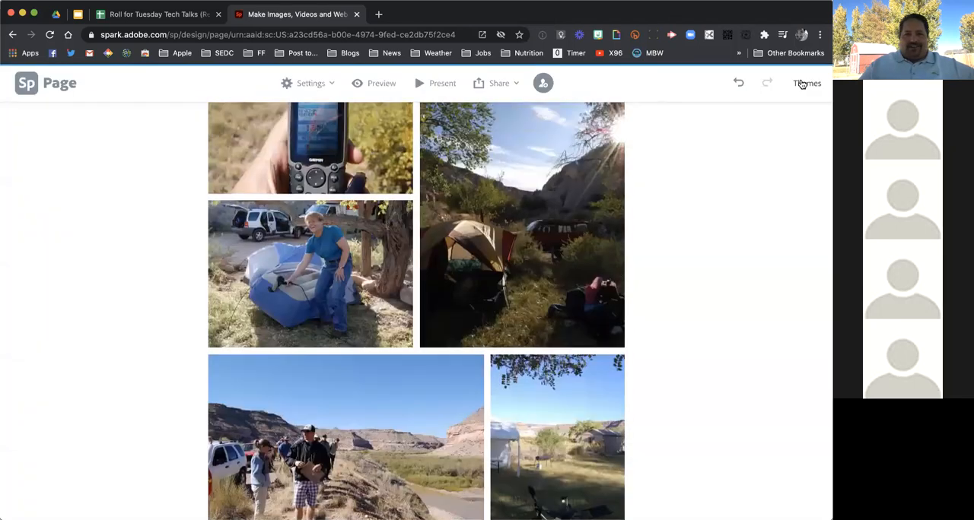
Add a text block below the photo grid and paste the paragraph beginning "Our groups were some of the first to visit Rio Mesa"
scroll(620, 229, "up", 4)
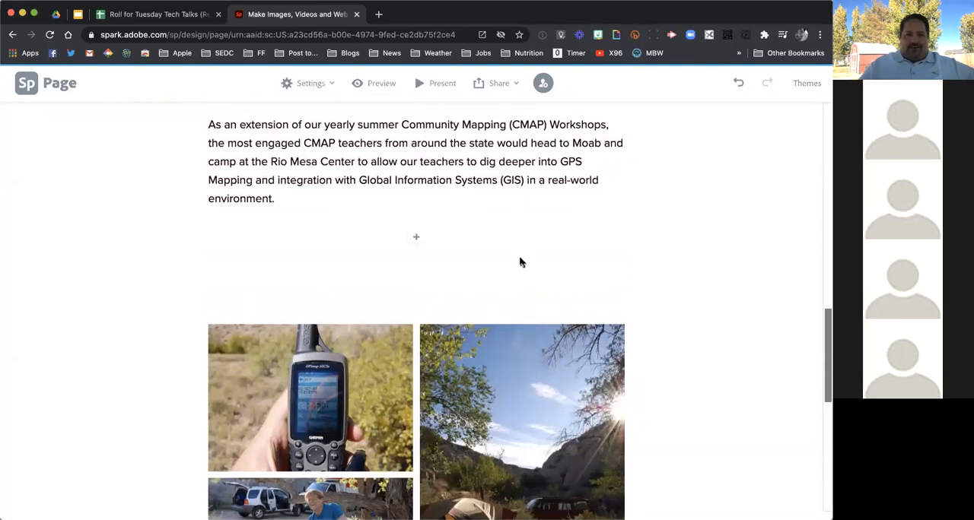
scroll(520, 265, "down", 6)
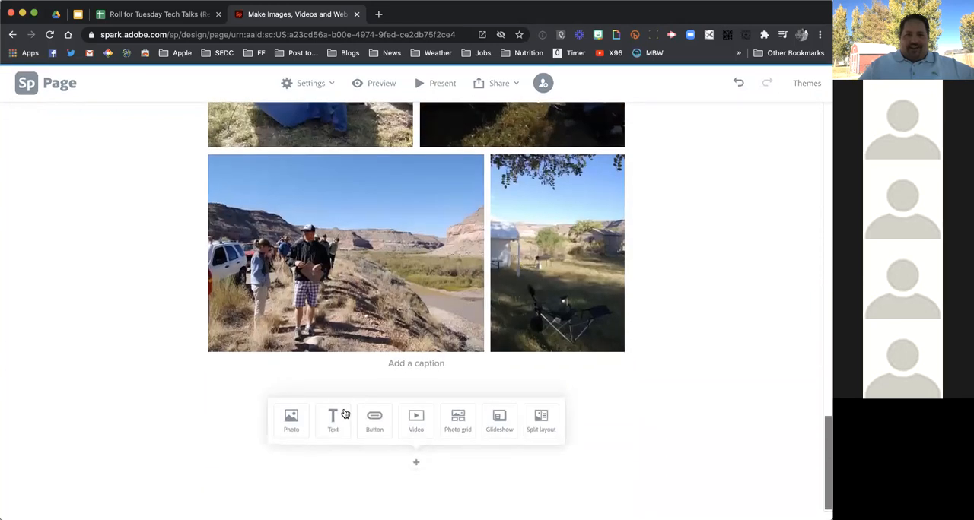
left_click(332, 419)
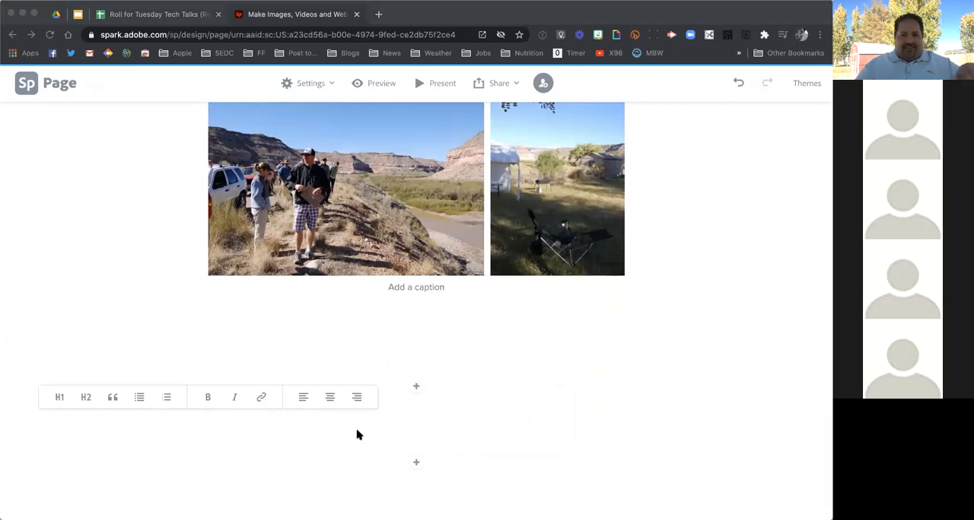
left_click(334, 439)
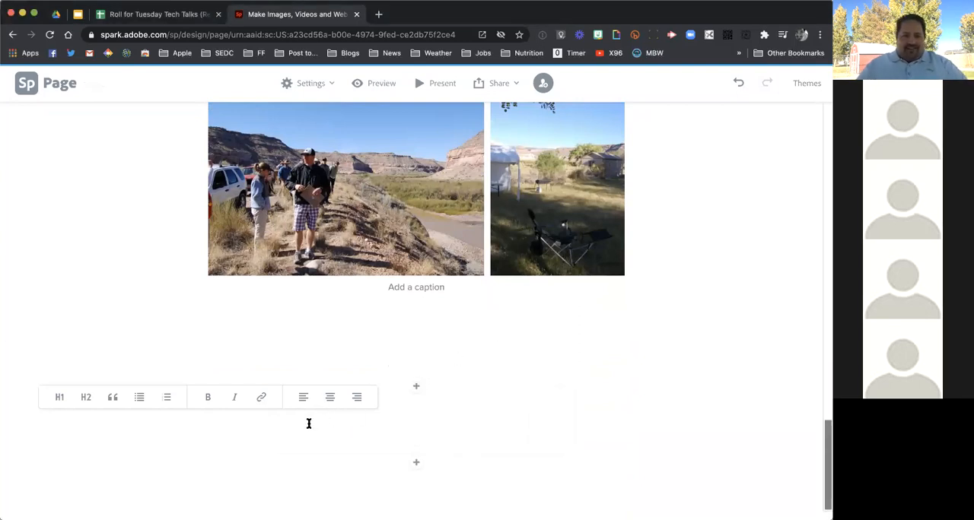
type("Our groups were some of the first to visit Rio Mesa, so our early projects centered around just mapping what was there - old farm equipment, out buildings, old homestead structures, and basically a lot of JUNK!")
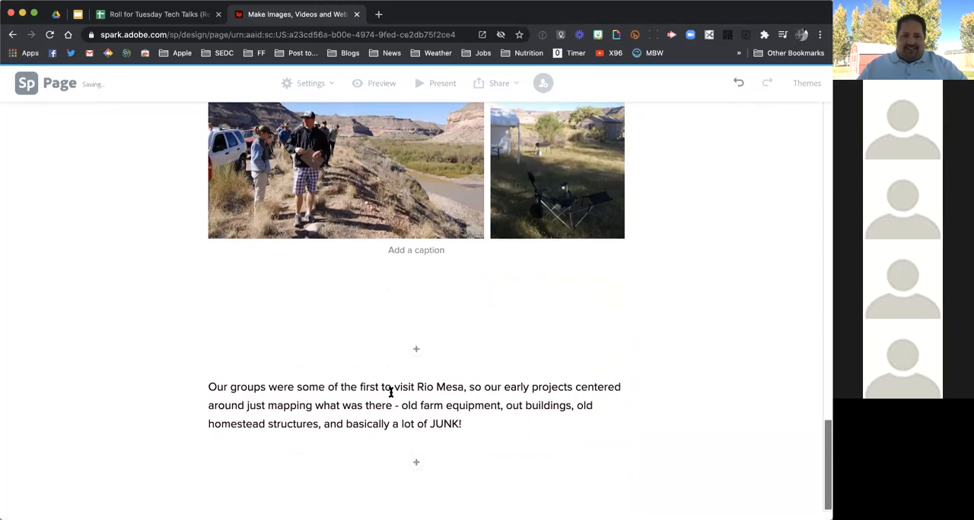
Insert a split layout below the Rio Mesa paragraph and delete that paragraph's text above the layout
left_click(416, 463)
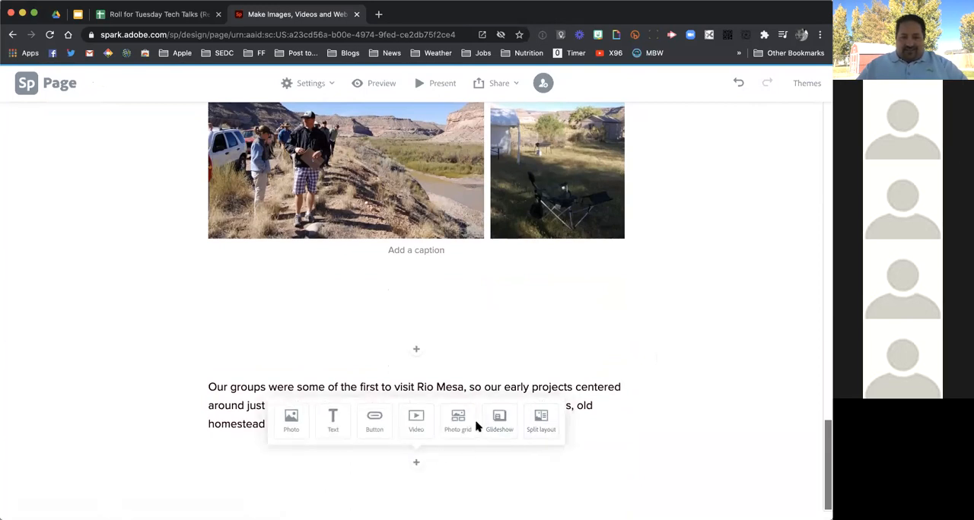
left_click(542, 418)
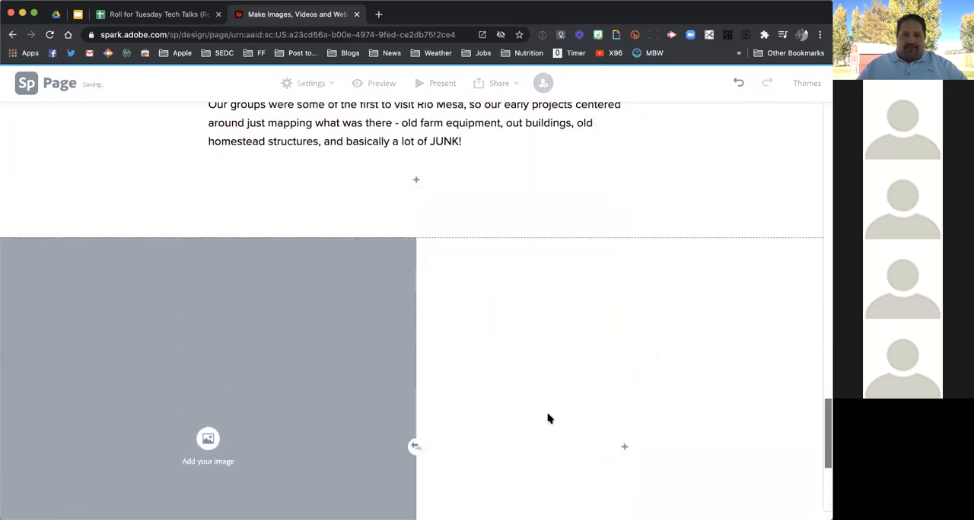
scroll(427, 221, "up", 1)
left_click(422, 168)
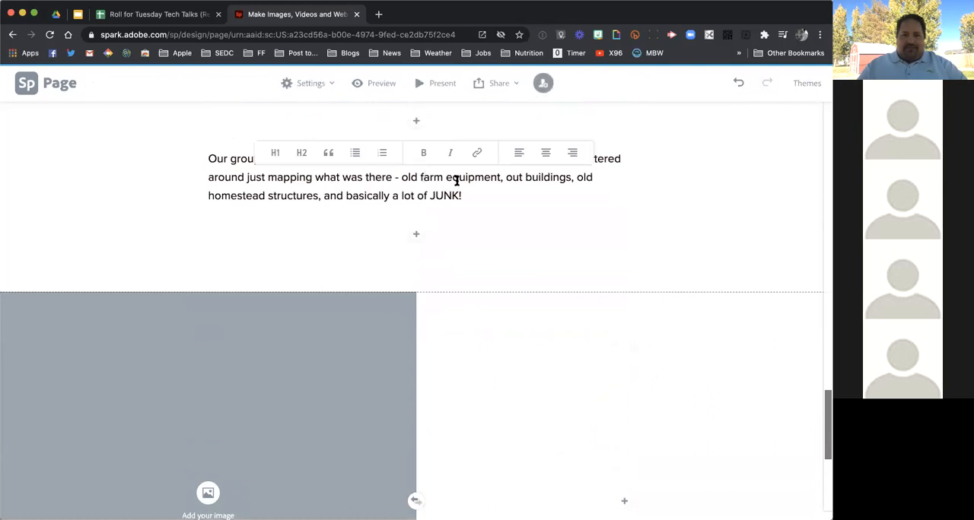
left_click(434, 205)
left_click_drag(465, 195, 209, 163)
key("super+c")
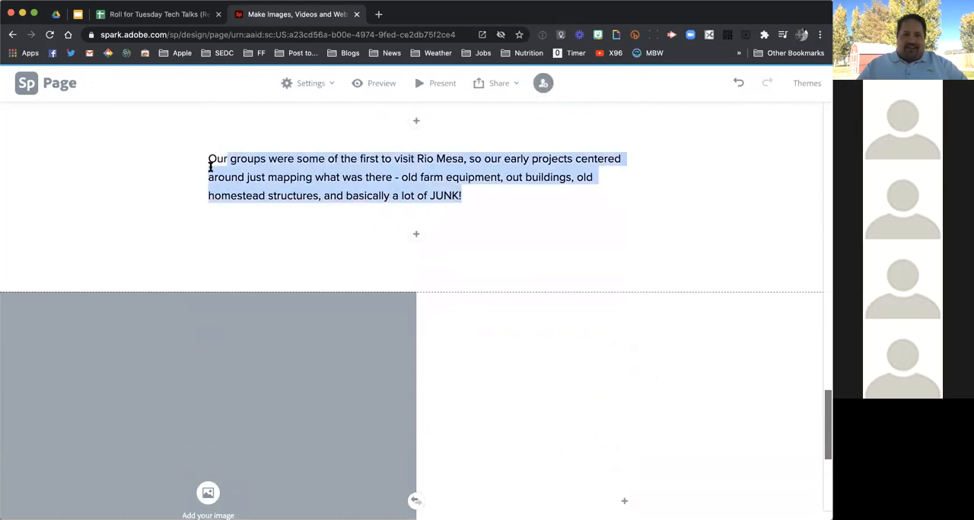
key("BackSpace")
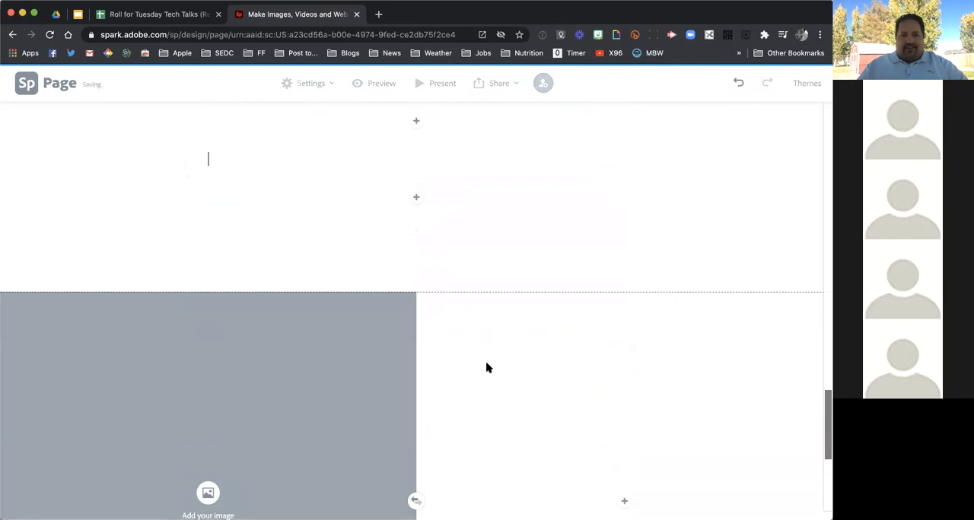
Add text to the blank half of the split layout and paste the paragraph beginning "Our groups were some of the first to visit Rio Mesa"
scroll(597, 439, "down", 3)
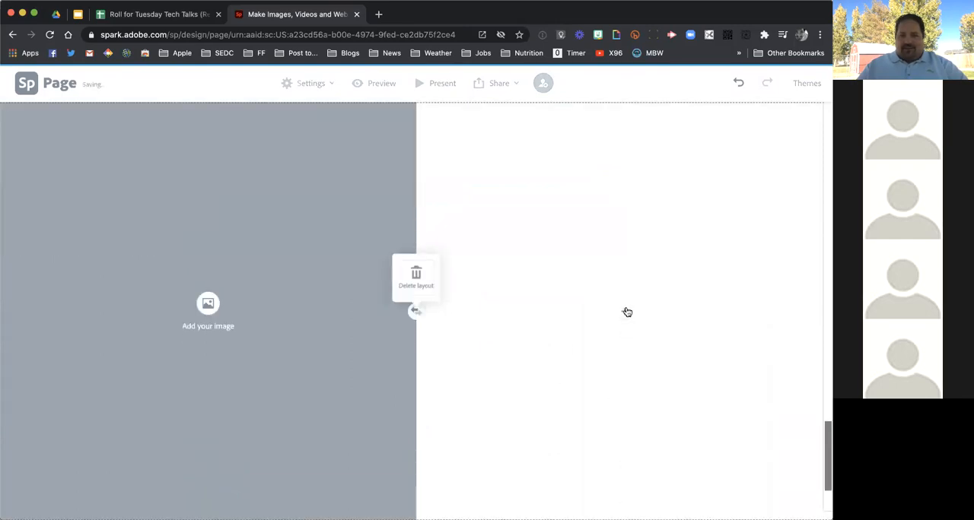
left_click(625, 312)
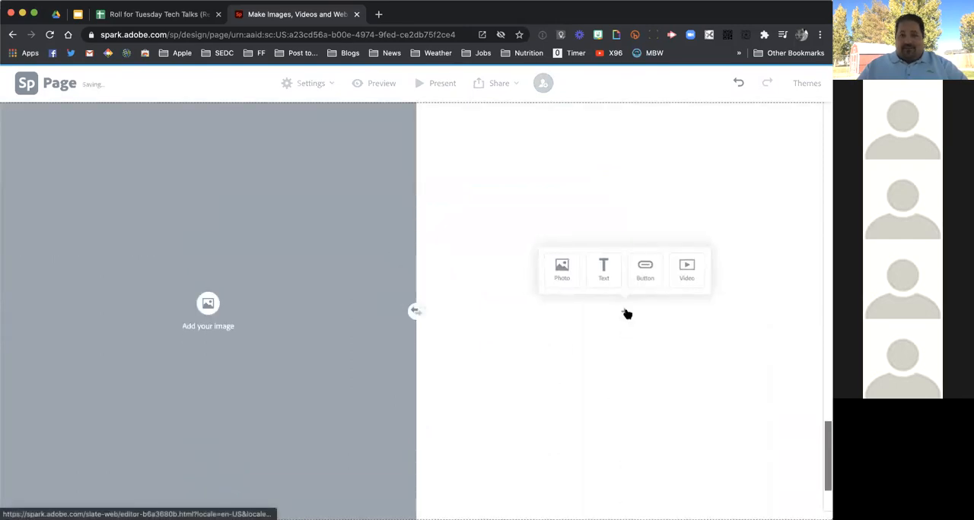
left_click(608, 273)
key("super+v")
scroll(610, 276, "up", 1)
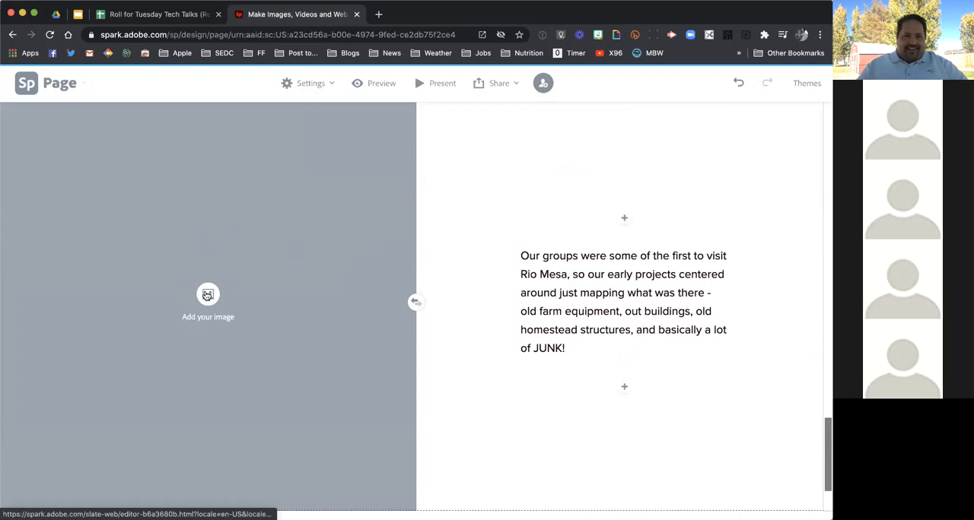
Fill the image half of the split layout with the photo "6 old jeep.jpeg" from Creative Cloud
left_click(207, 295)
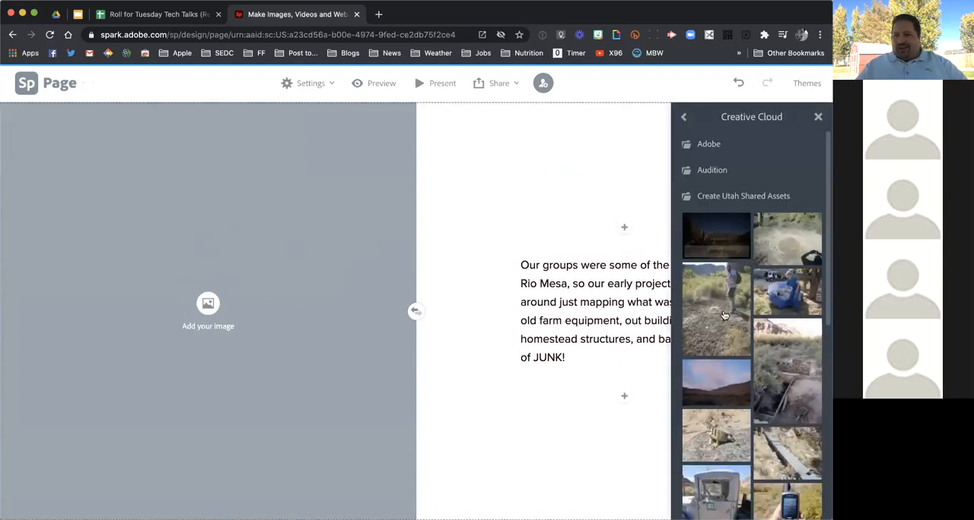
scroll(724, 315, "down", 5)
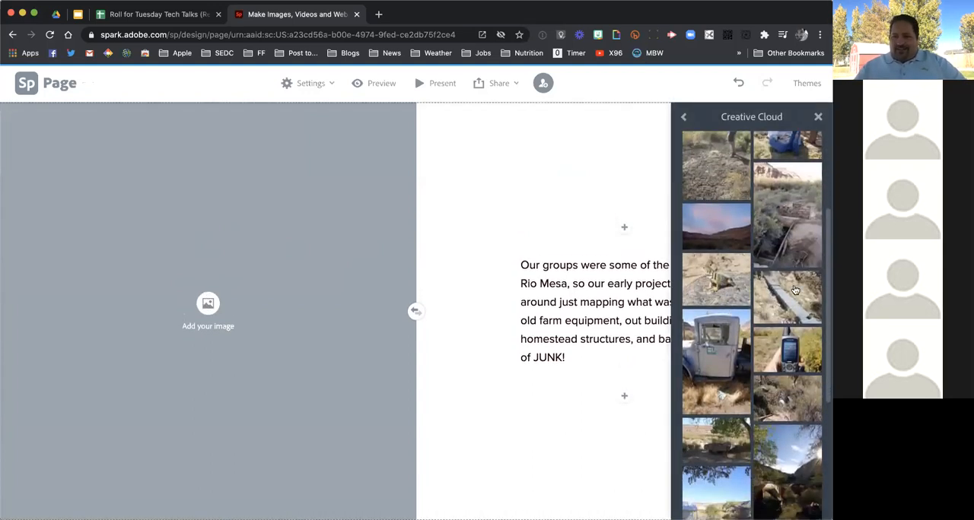
left_click(733, 338)
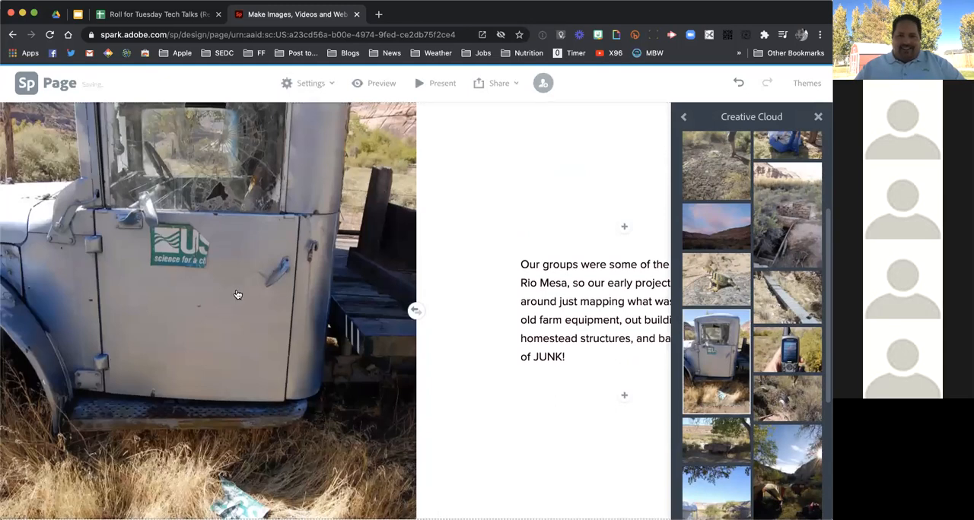
scroll(237, 294, "down", 3)
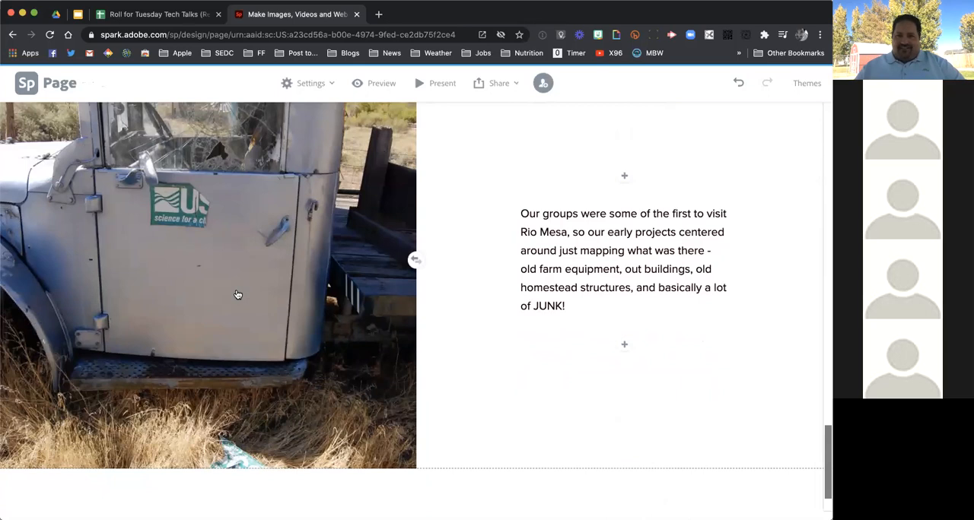
Start a new photo grid below the split layout with the photos "11 root cellar.jpeg" and "9 stone house.jpeg"
scroll(238, 294, "down", 2)
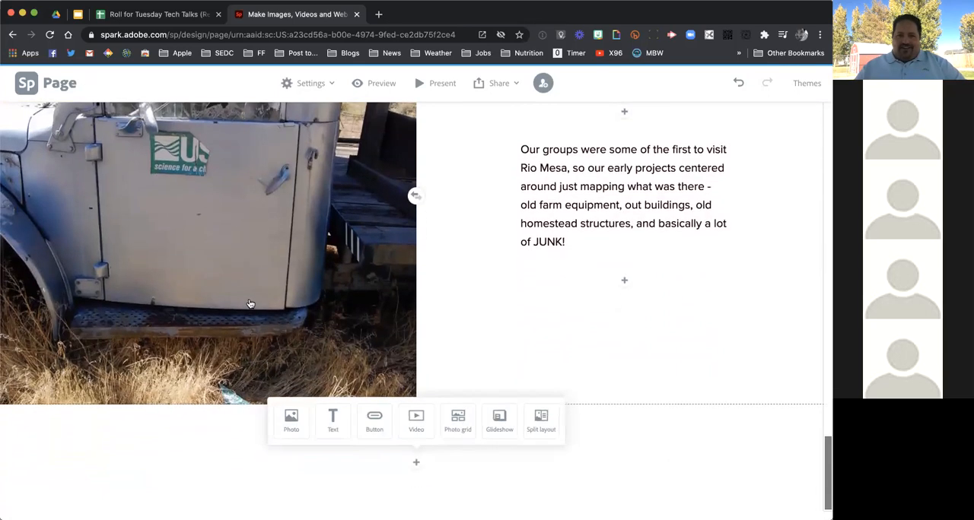
left_click(457, 418)
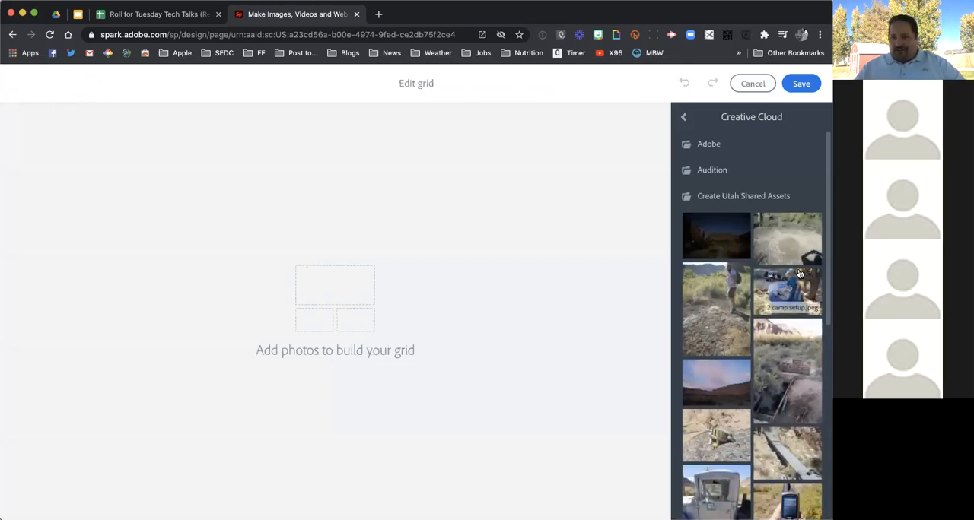
scroll(788, 432, "down", 3)
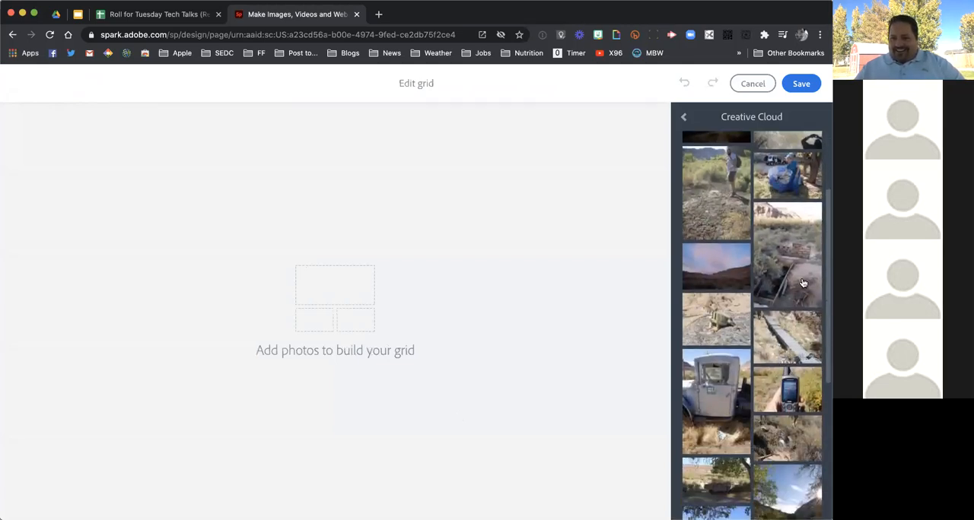
left_click(796, 264)
scroll(779, 350, "down", 2)
scroll(779, 350, "down", 3)
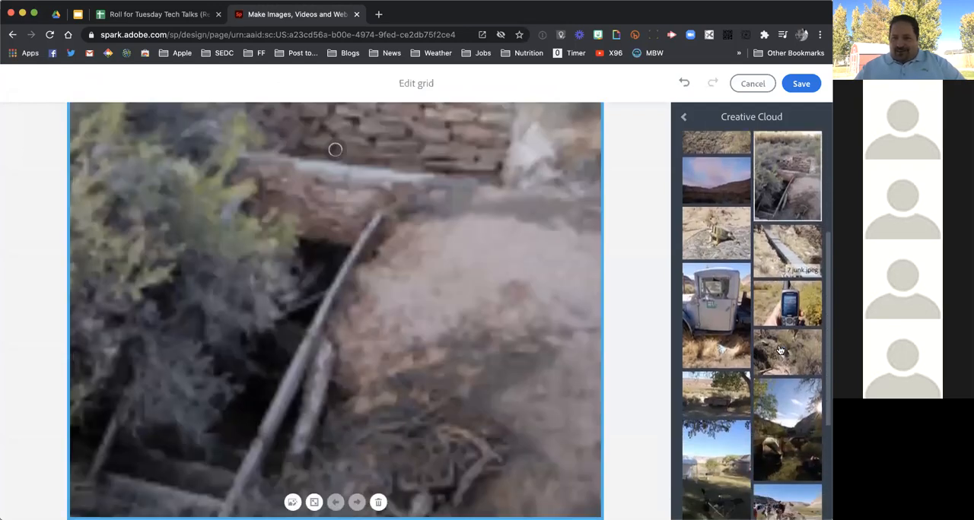
scroll(781, 417, "down", 2)
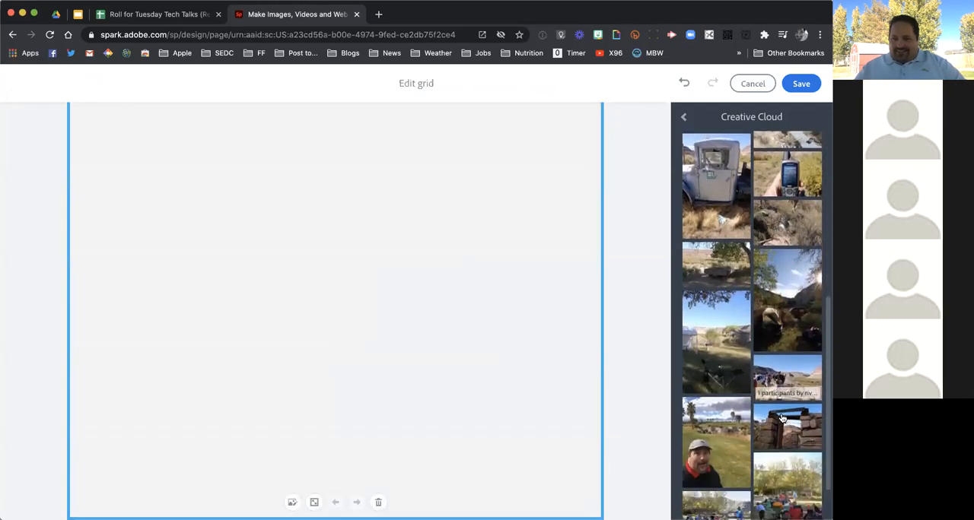
left_click(788, 410)
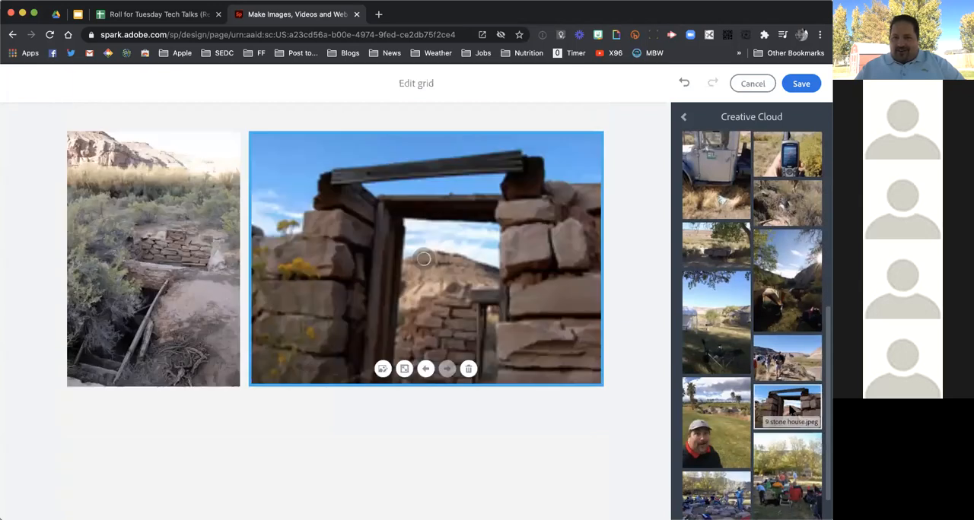
Add the photo of the old wagon under the trees to the grid and move it to the first place
scroll(770, 447, "down", 1)
scroll(765, 456, "up", 1)
scroll(765, 456, "up", 3)
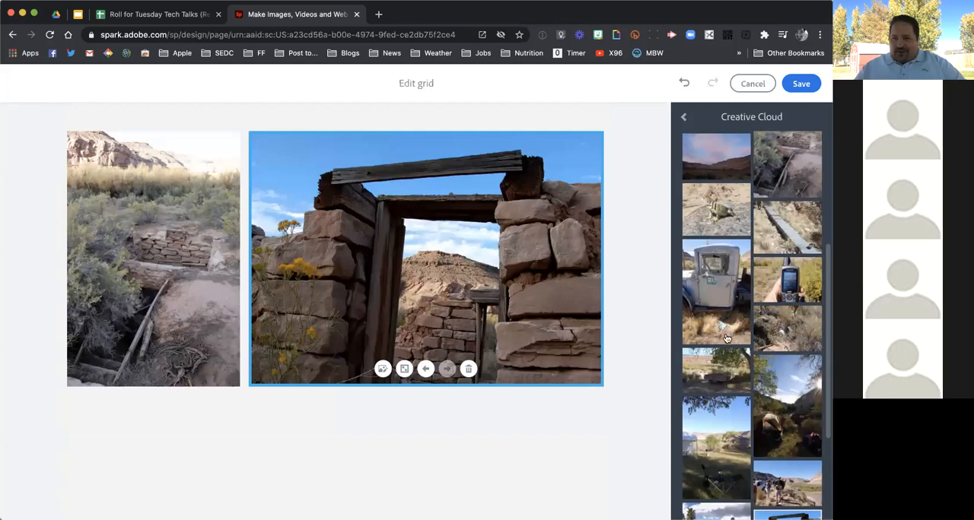
left_click(714, 374)
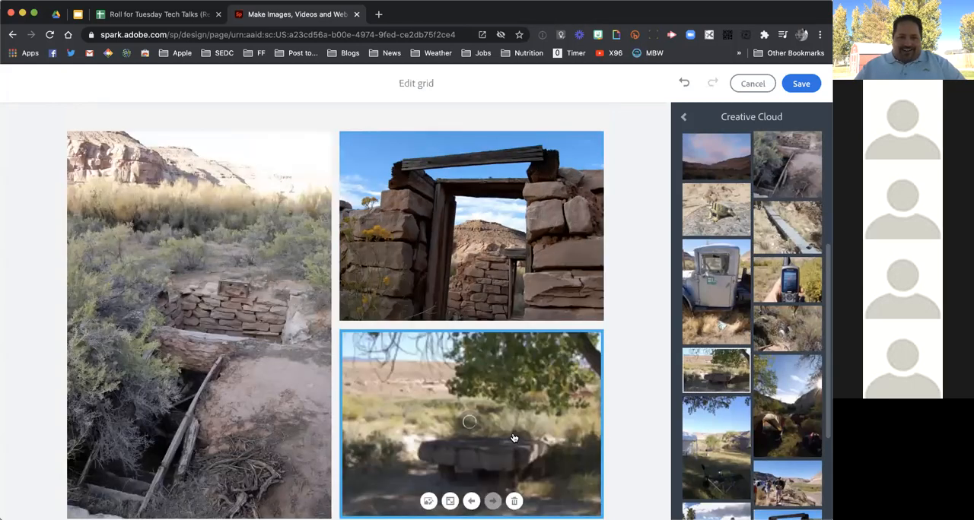
left_click(471, 502)
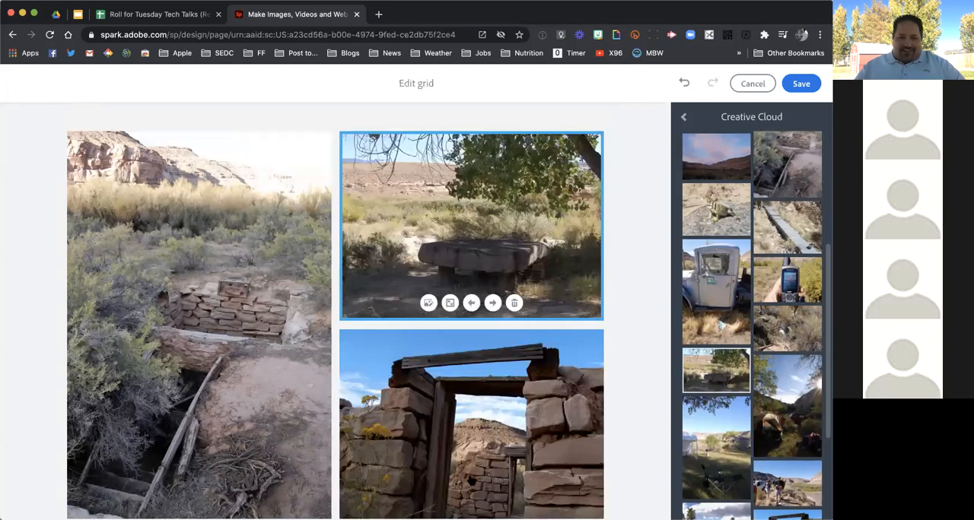
left_click(471, 302)
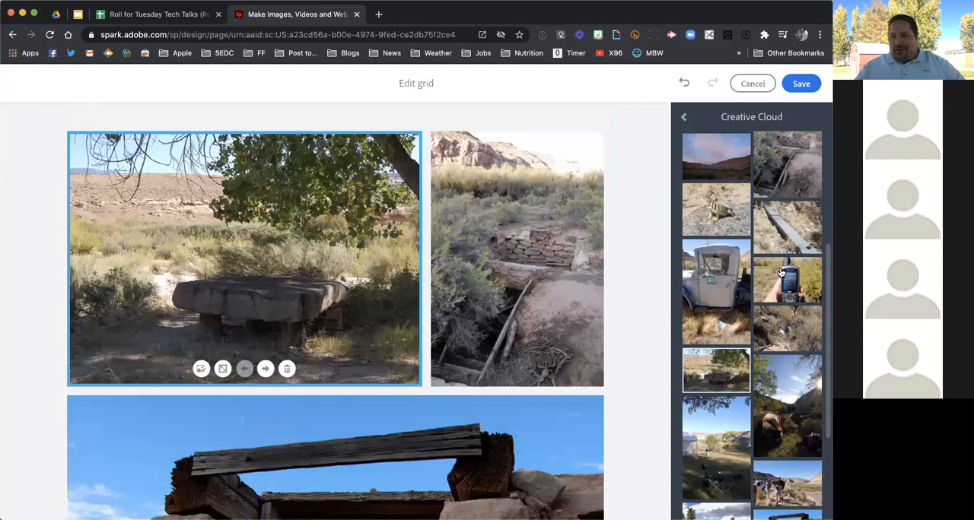
Add "7 junk.jpeg" and the photo of the tire in the brush to the grid, and save the grid
scroll(781, 270, "up", 2)
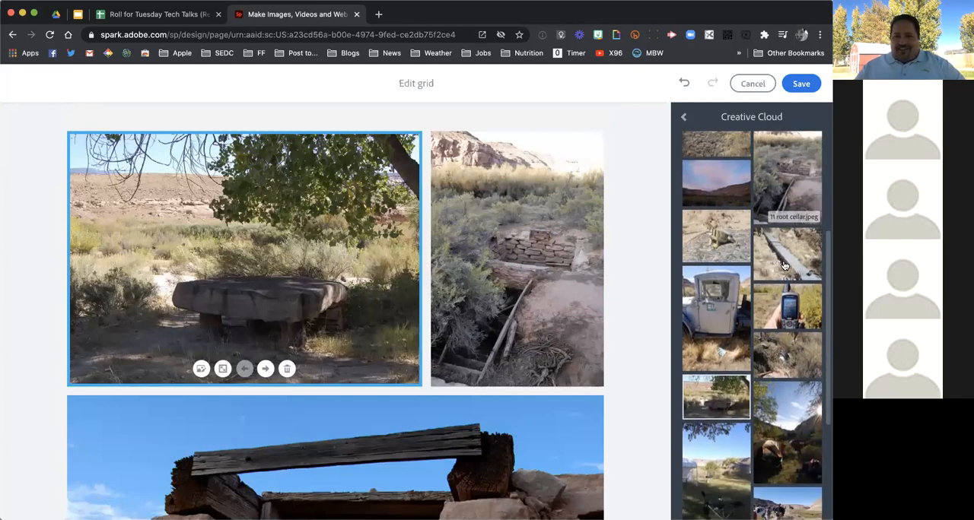
left_click(560, 413)
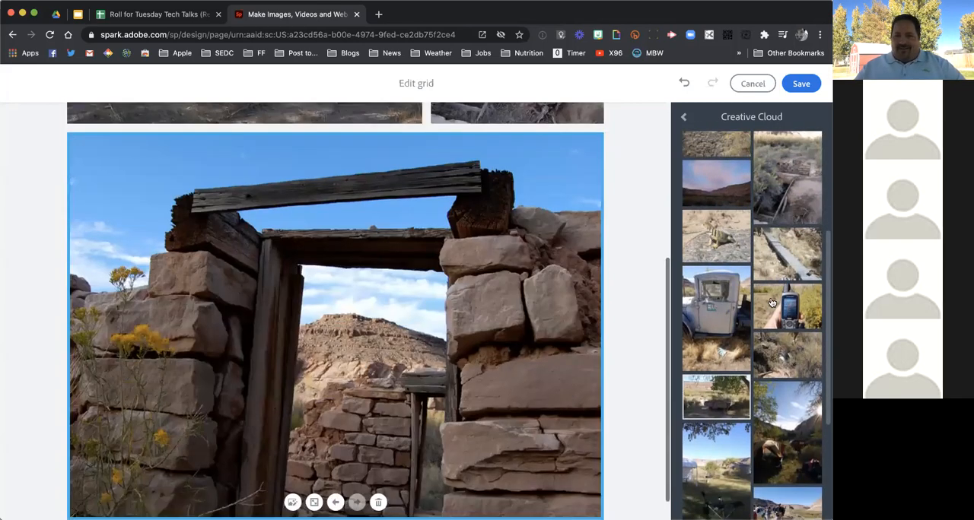
left_click(784, 264)
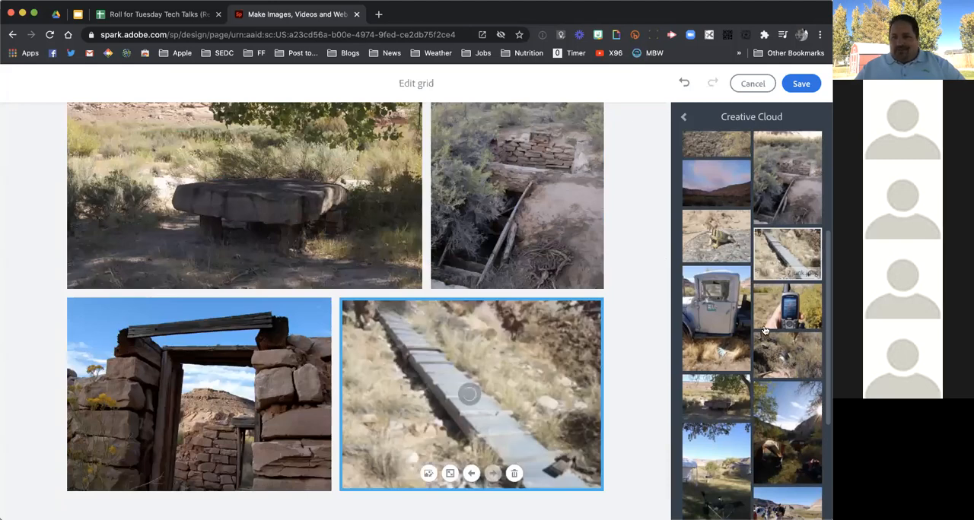
scroll(764, 329, "down", 3)
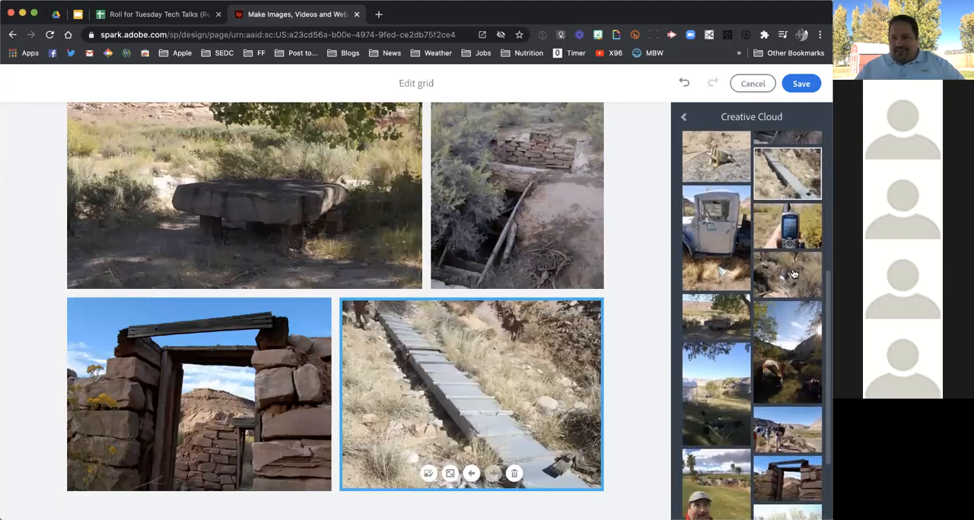
left_click(793, 276)
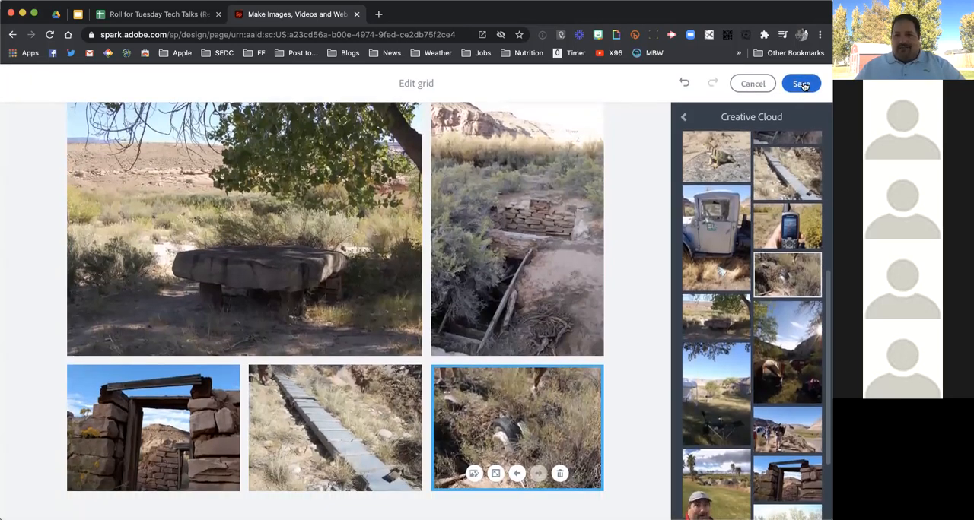
left_click(801, 84)
Start a new glideshow below the photo grid with the Creative Cloud photo "12 lizzard.jpeg"
scroll(682, 400, "down", 3)
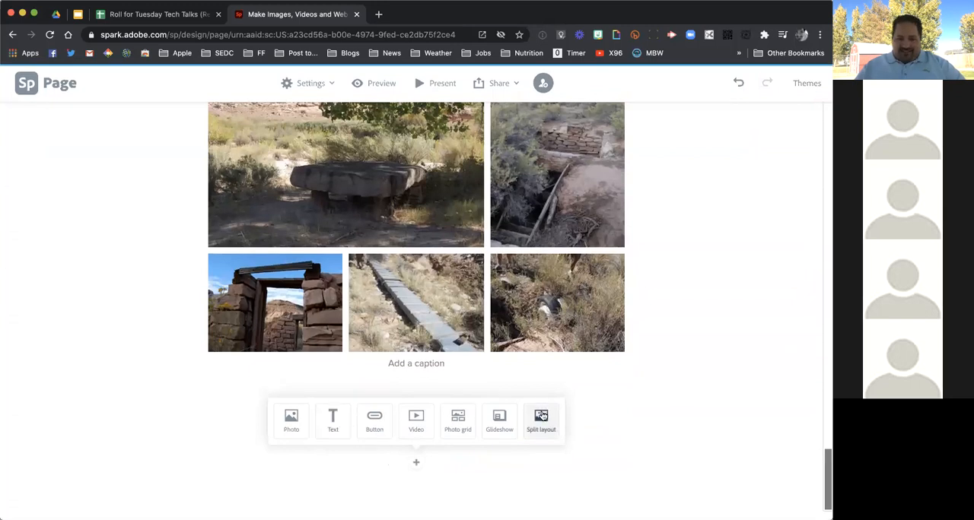
left_click(499, 421)
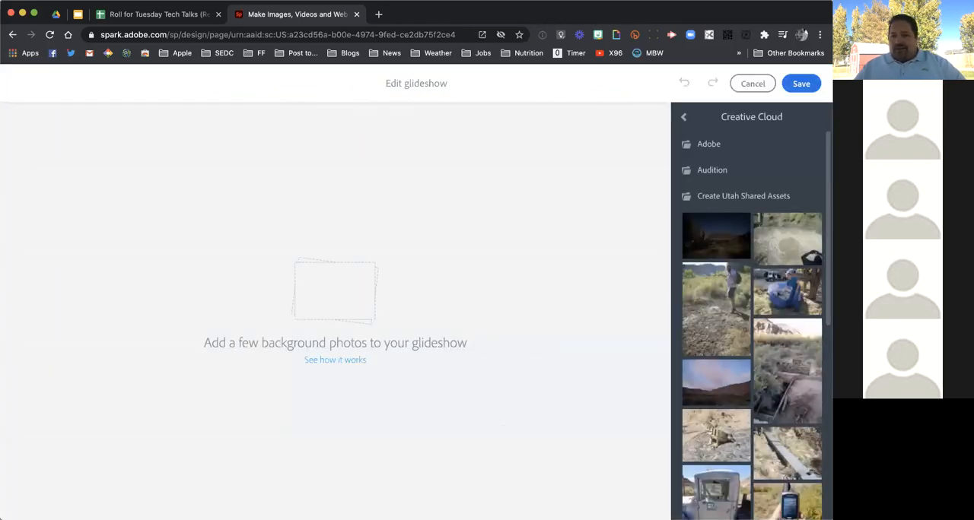
scroll(779, 344, "down", 3)
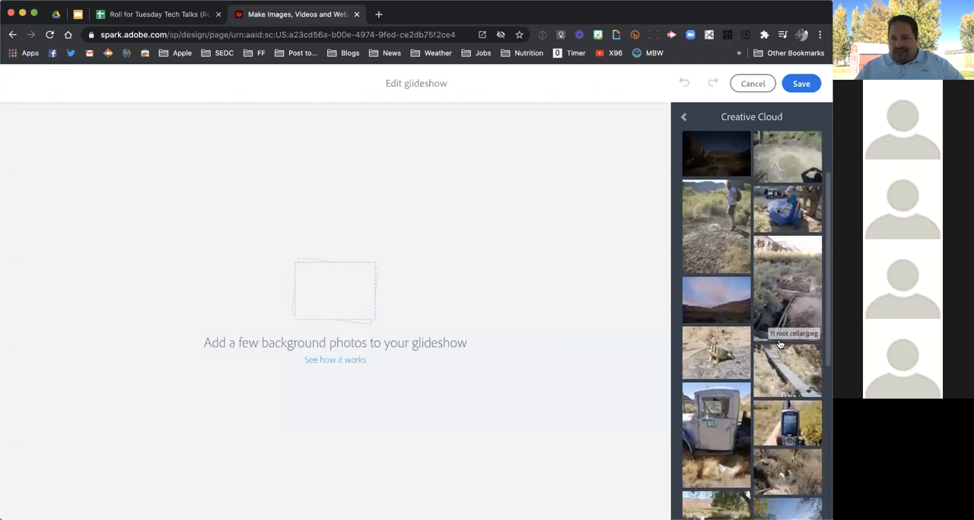
scroll(779, 344, "down", 1)
left_click(715, 322)
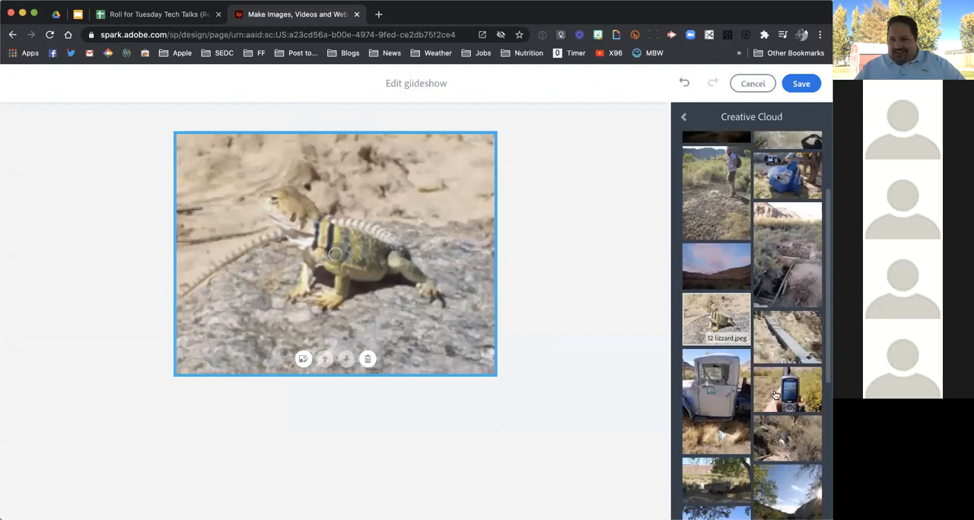
Add the photo of the participants by the river and the two ant mapping photos to the glideshow
scroll(775, 395, "down", 5)
scroll(775, 395, "down", 3)
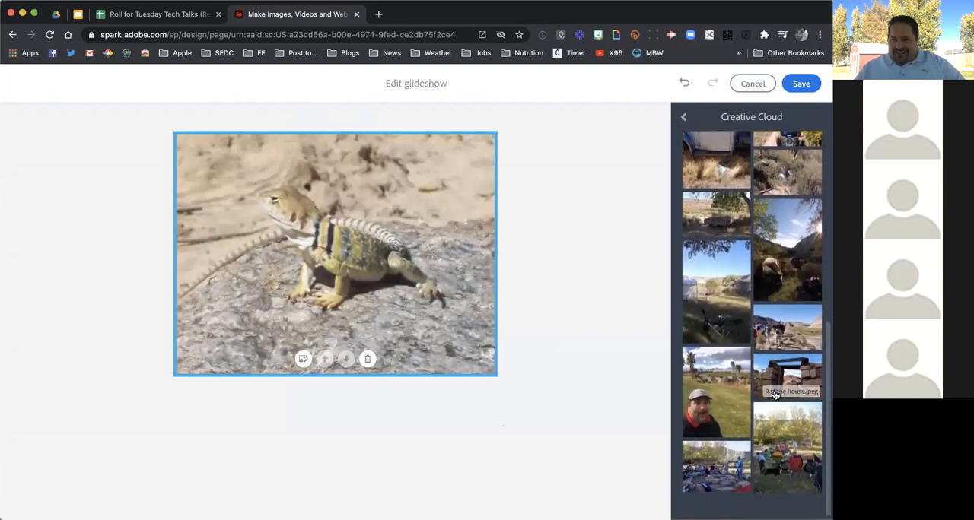
left_click(790, 319)
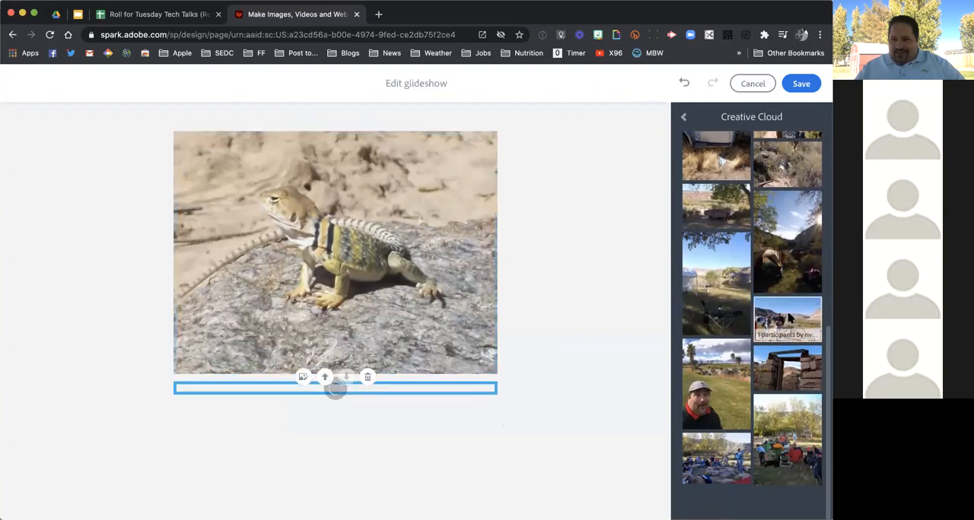
scroll(776, 342, "up", 5)
scroll(776, 343, "up", 5)
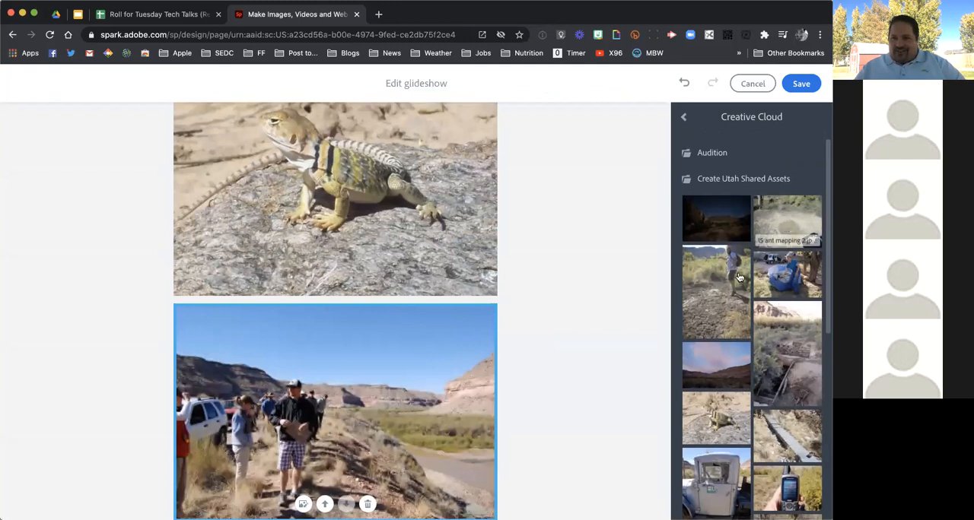
left_click(793, 226)
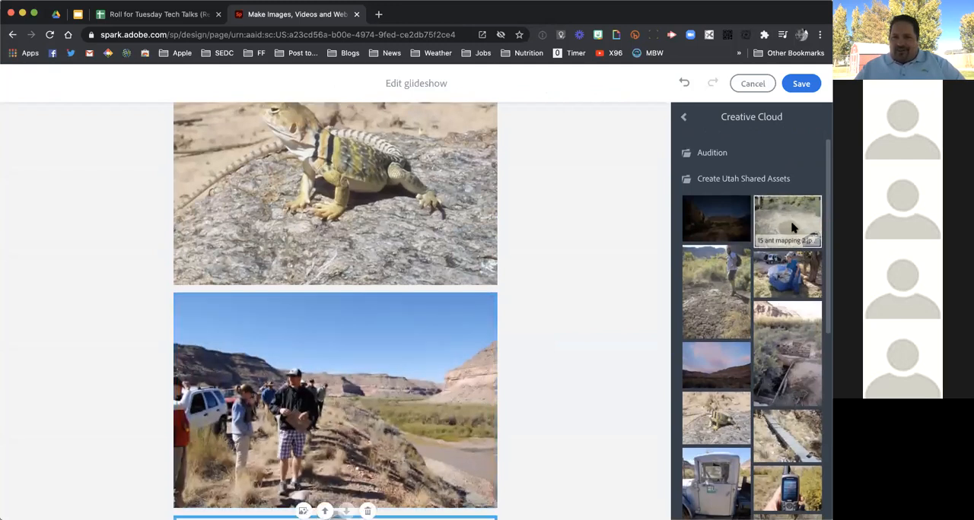
left_click(731, 286)
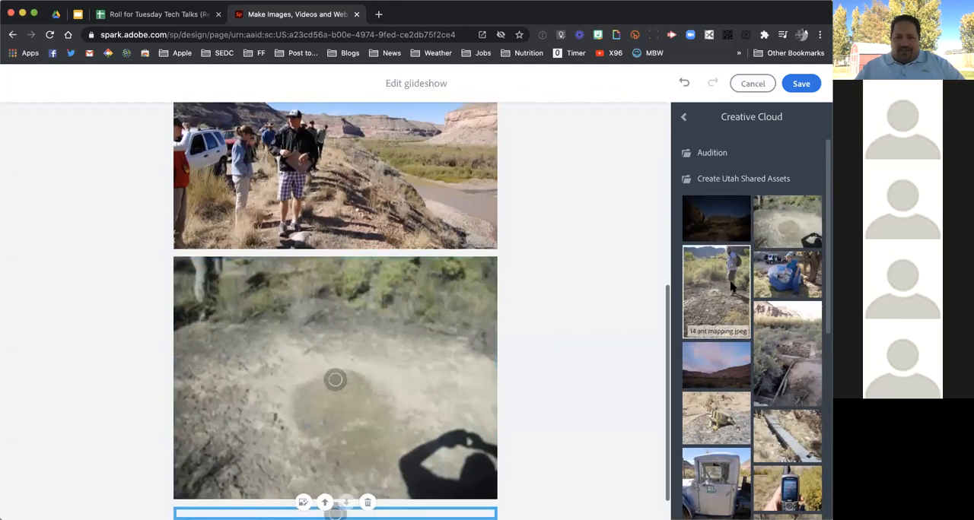
scroll(789, 427, "down", 5)
scroll(789, 427, "down", 3)
left_click(788, 326)
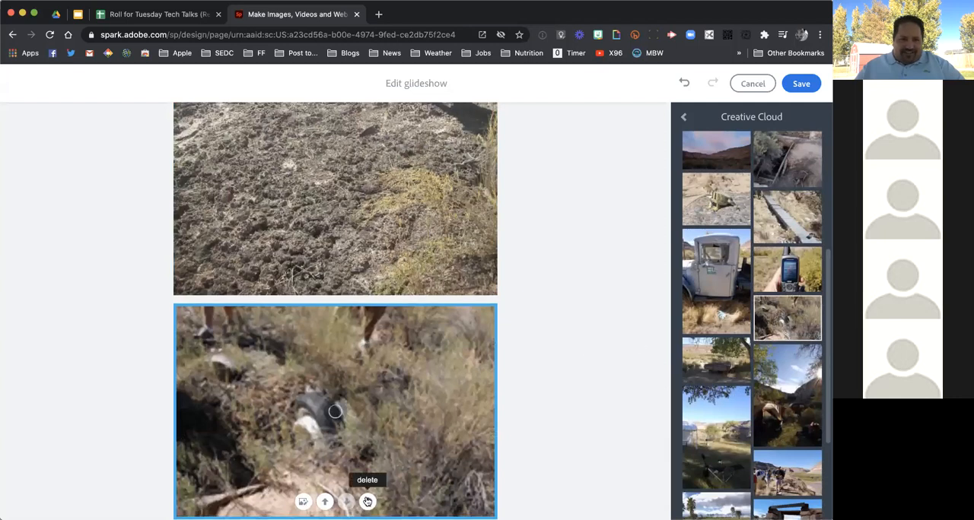
left_click(368, 501)
Add "13 back at camp.jpeg" as the last glideshow photo and save the glideshow
scroll(744, 387, "down", 5)
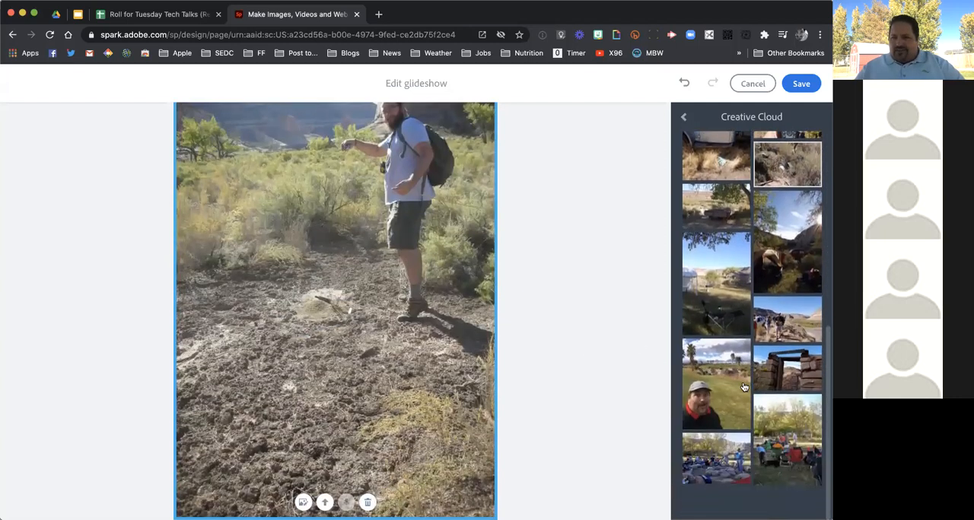
left_click(786, 432)
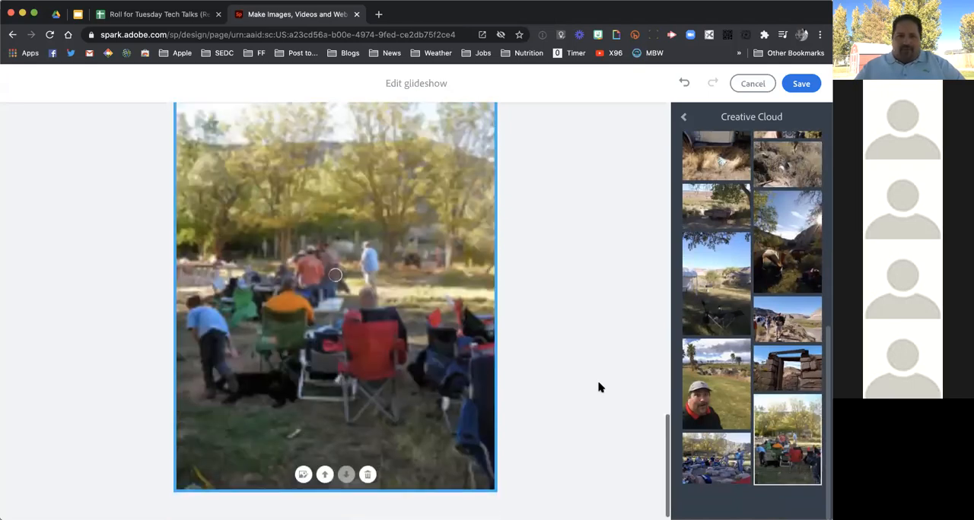
left_click(800, 85)
Add a text block over the lizard photo in the glideshow and paste the copied text into it
scroll(638, 205, "down", 5)
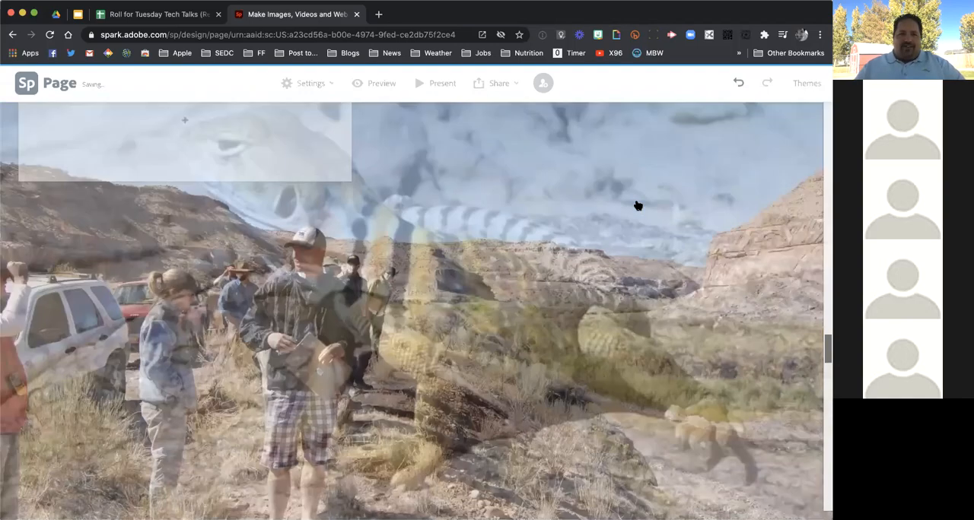
scroll(637, 205, "up", 8)
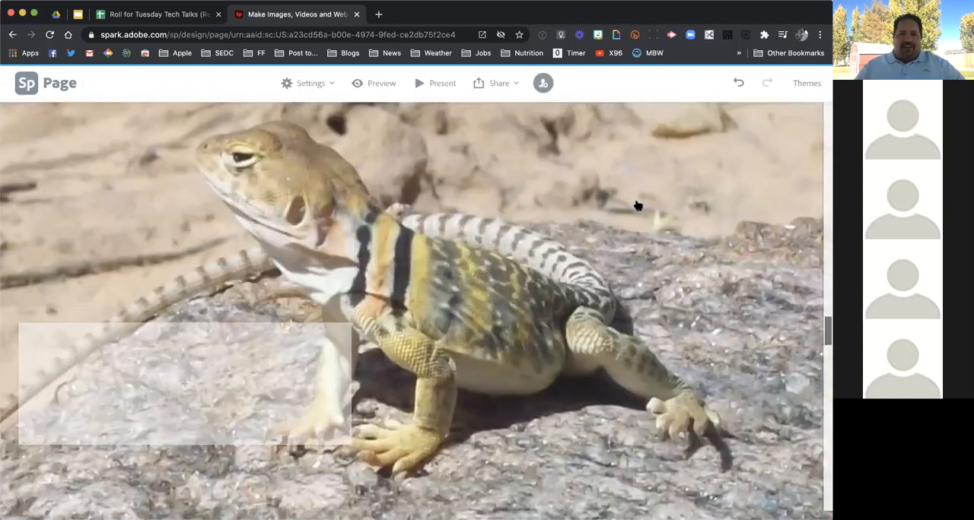
scroll(637, 206, "up", 5)
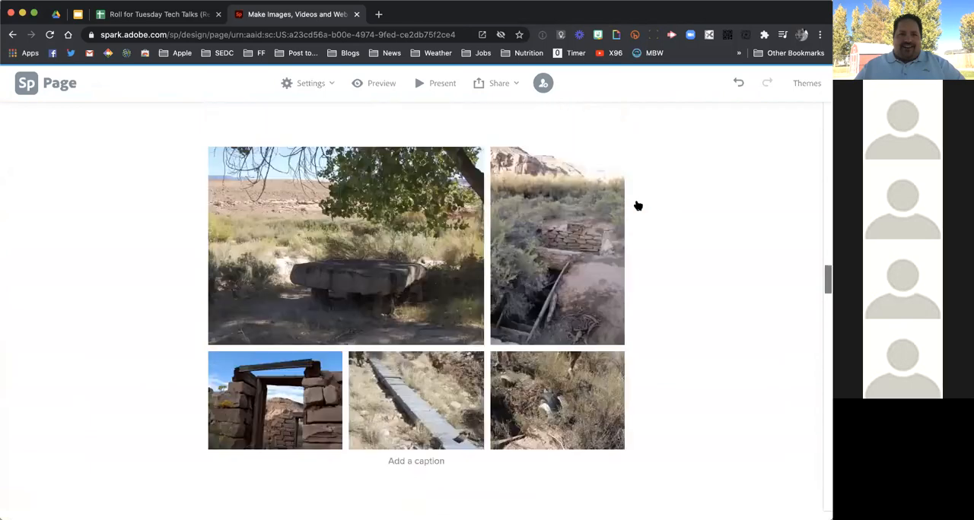
scroll(638, 206, "down", 10)
scroll(637, 205, "down", 5)
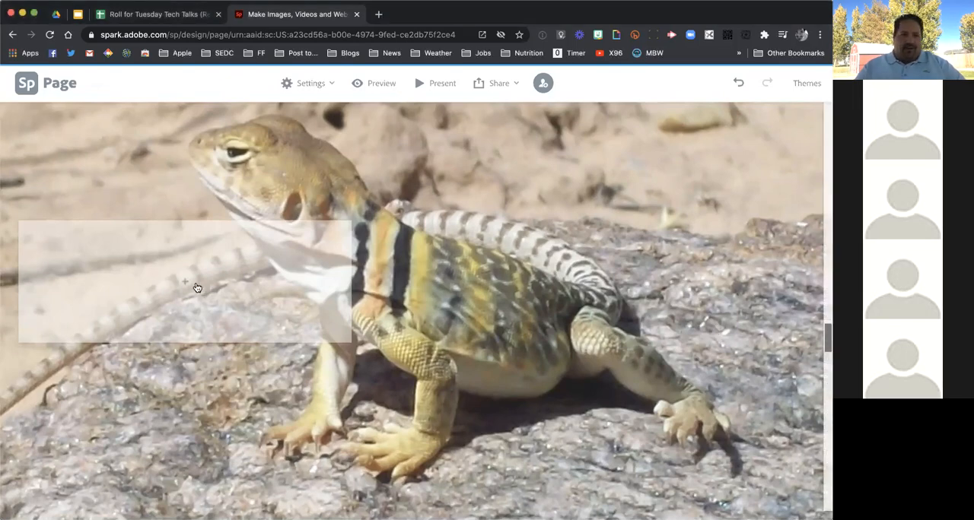
left_click(173, 281)
left_click(167, 244)
type("We’d even find some wildlife from time to time.")
Add the text "Teacher in Research Mode!" over the glideshow photo of the participants by the river
scroll(481, 355, "down", 10)
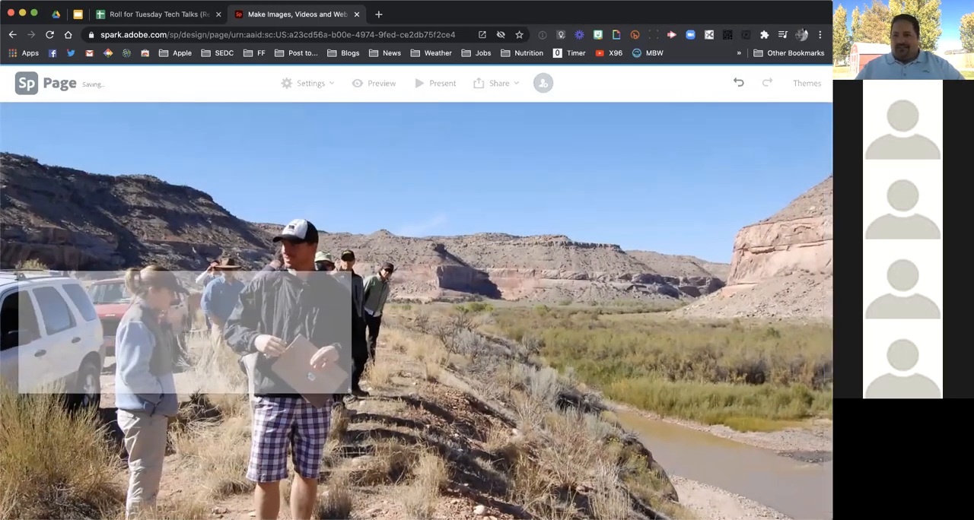
key("super+Tab")
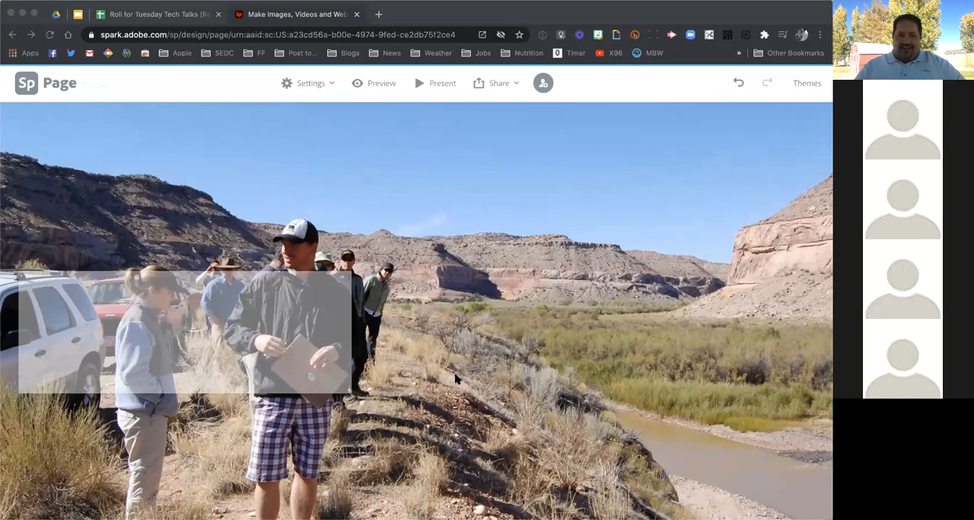
left_click(809, 341)
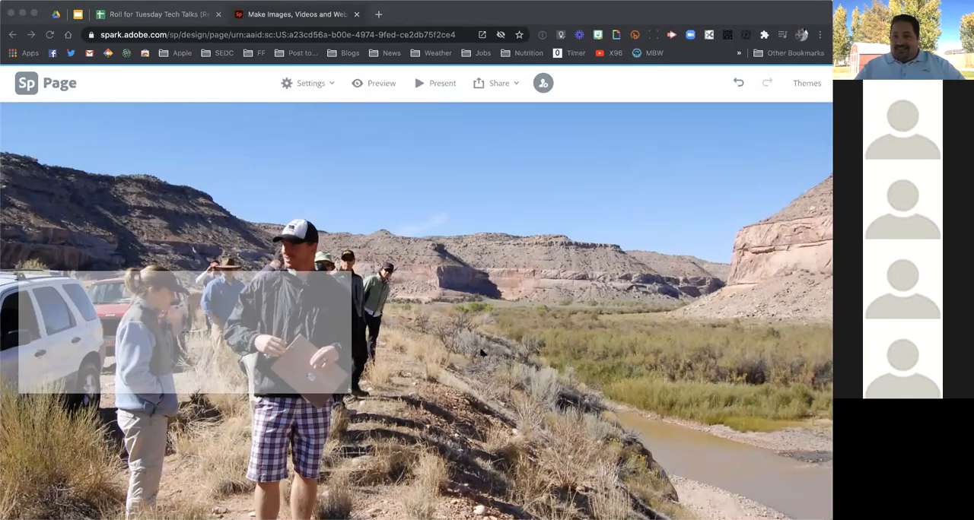
left_click(173, 326)
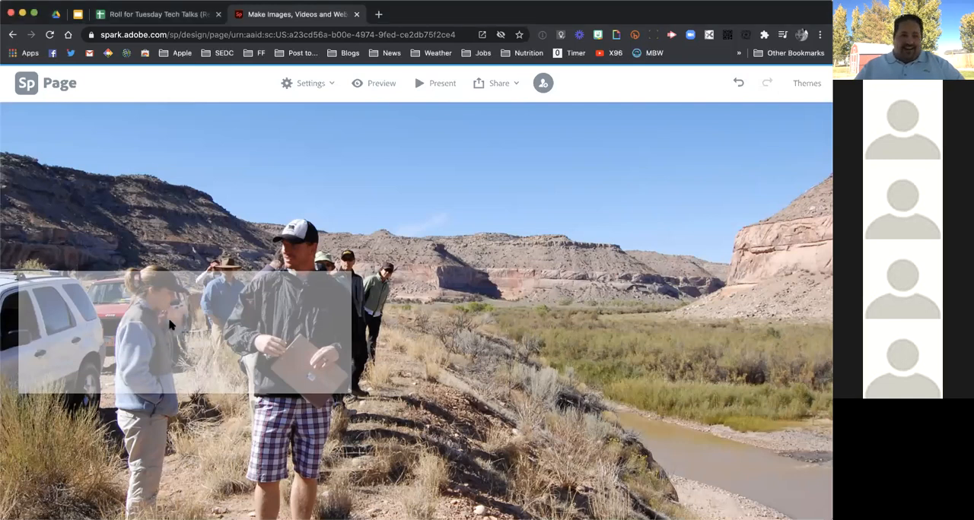
left_click(187, 343)
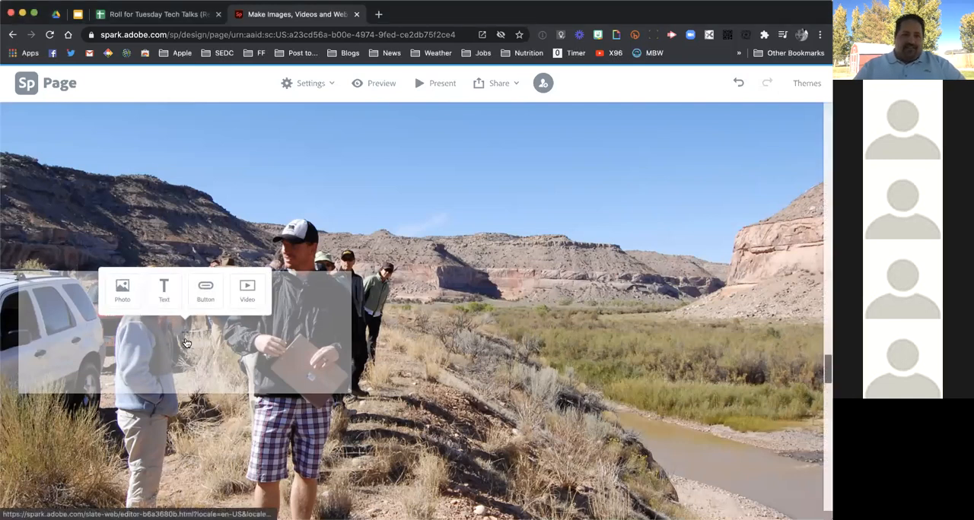
left_click(164, 288)
type("Teacher in")
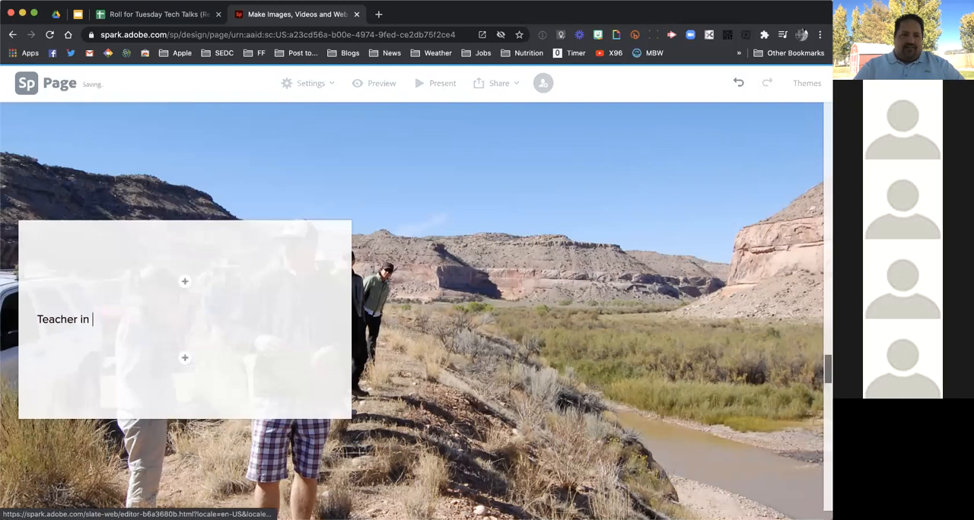
type(" Research Mode!")
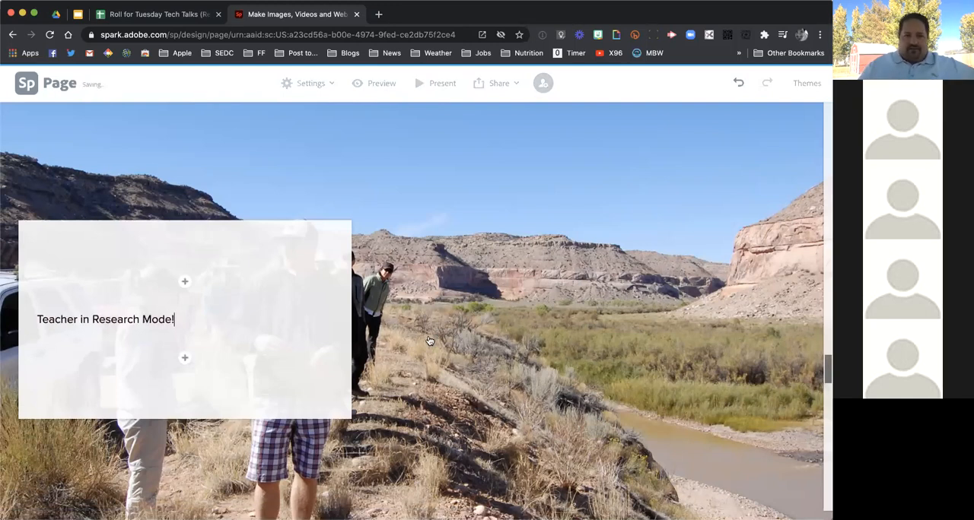
Add the text "Ant colonies" over the glideshow photo of the ant mound
scroll(429, 341, "down", 8)
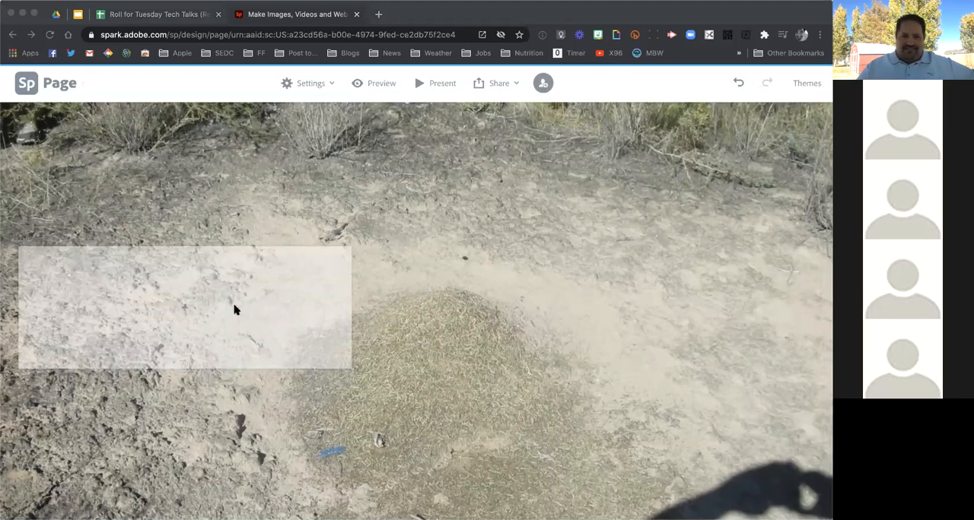
left_click(186, 320)
scroll(185, 310, "up", 1)
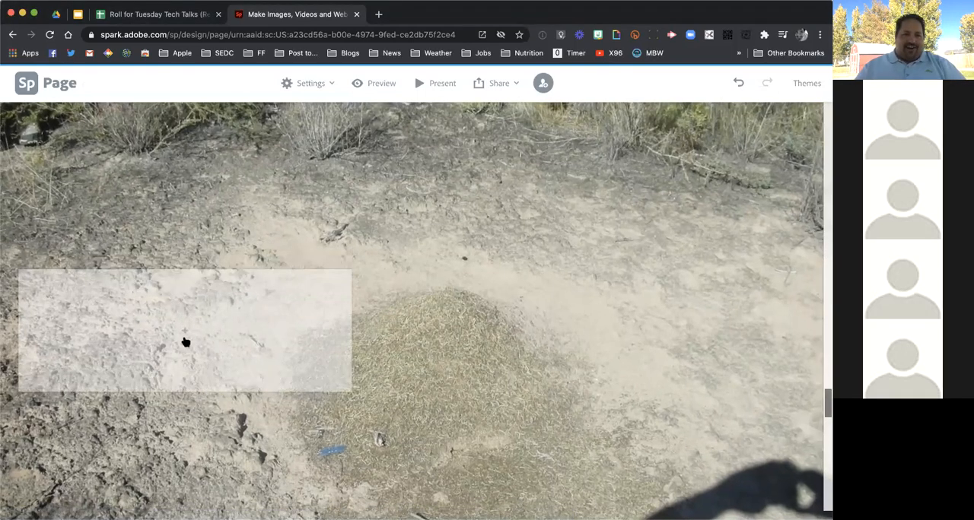
left_click(185, 340)
left_click(165, 286)
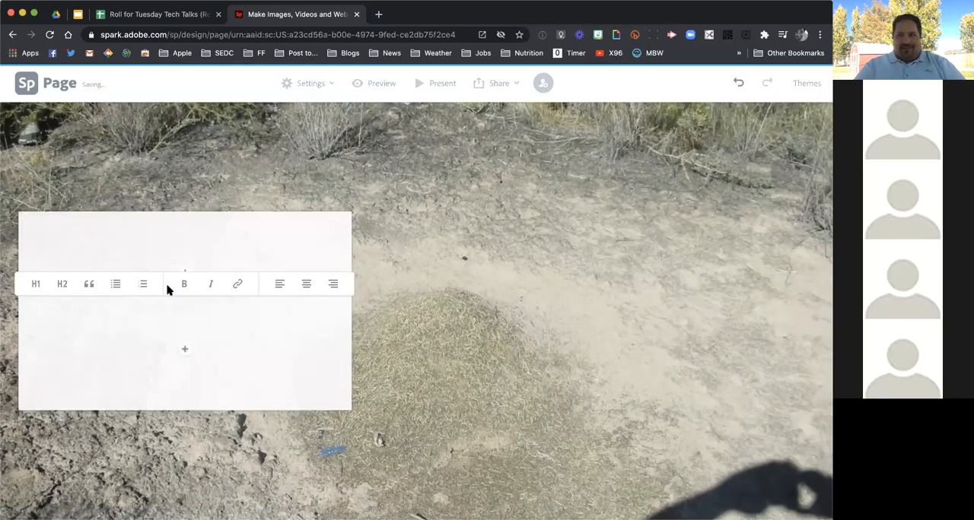
type("A")
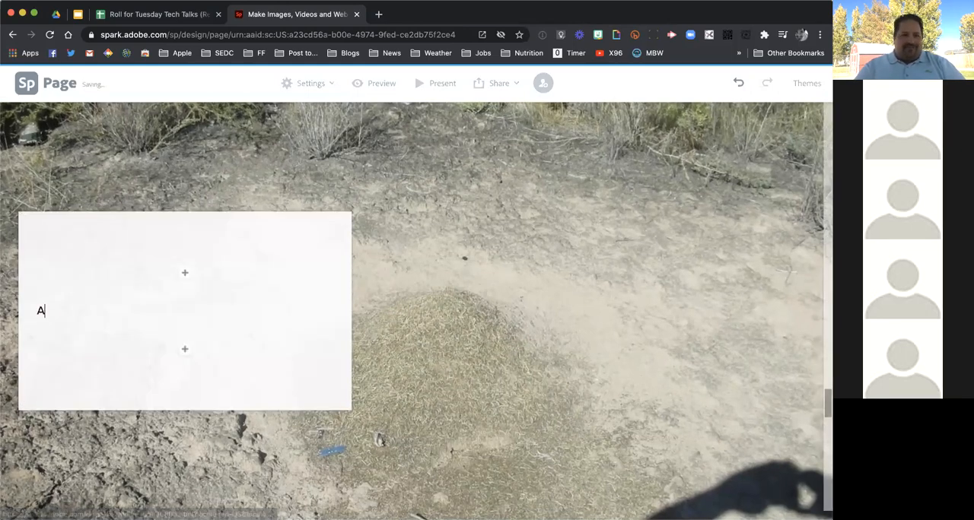
type("ndt col")
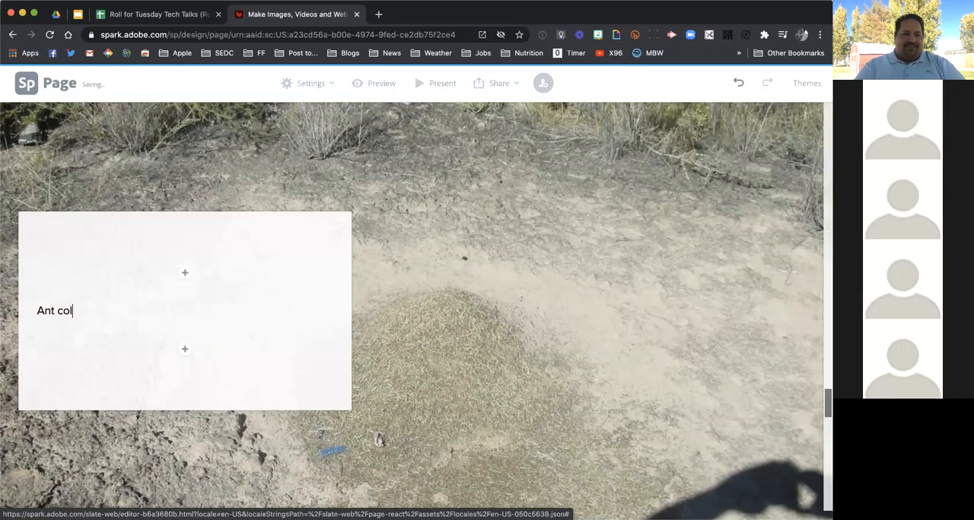
type("onies")
left_click(536, 285)
Paste the copied paragraph about research on ant populations into a text block over the glideshow photo "14 ant mapping.jpeg"
scroll(536, 286, "down", 3)
scroll(536, 286, "down", 5)
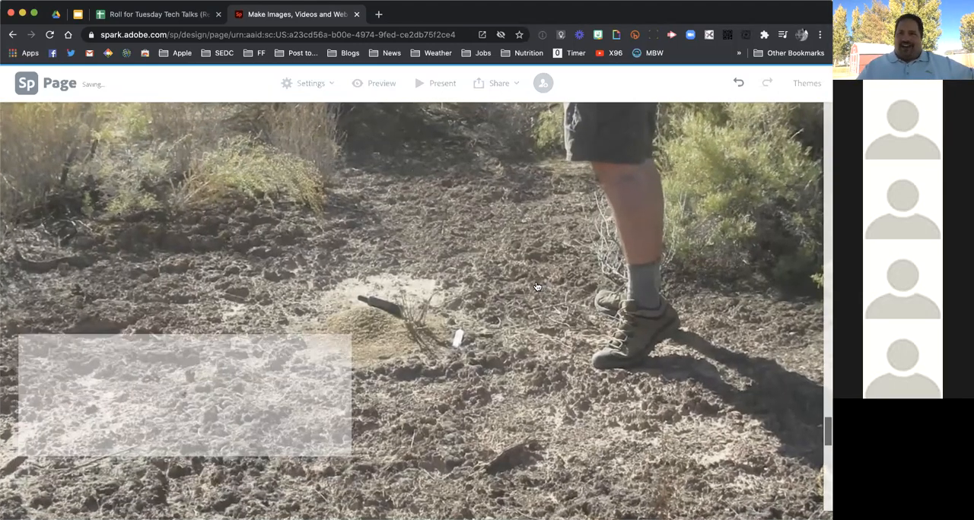
scroll(537, 286, "down", 5)
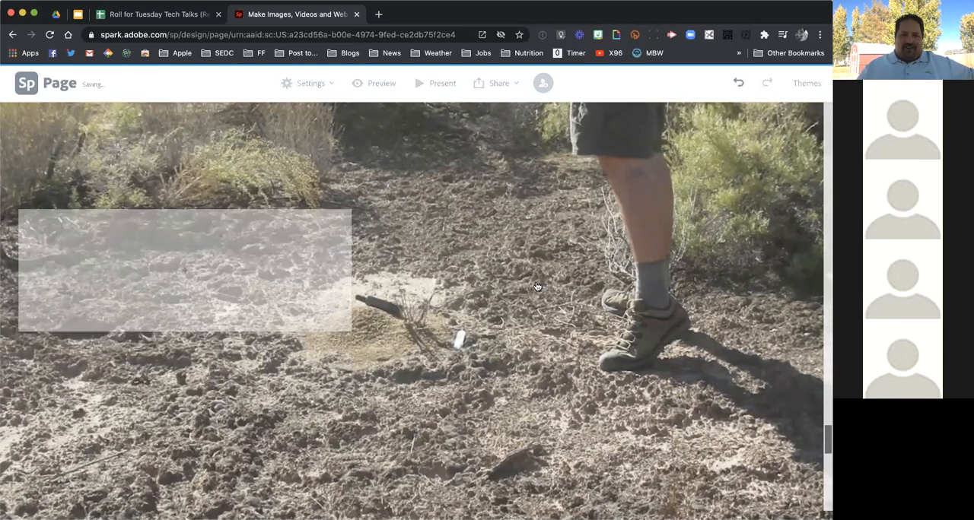
scroll(536, 286, "down", 3)
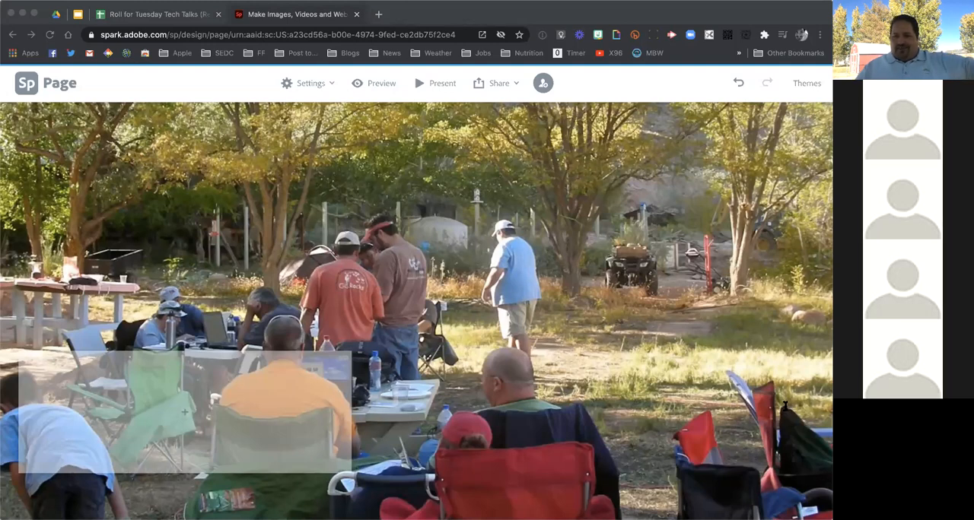
scroll(396, 304, "down", 5)
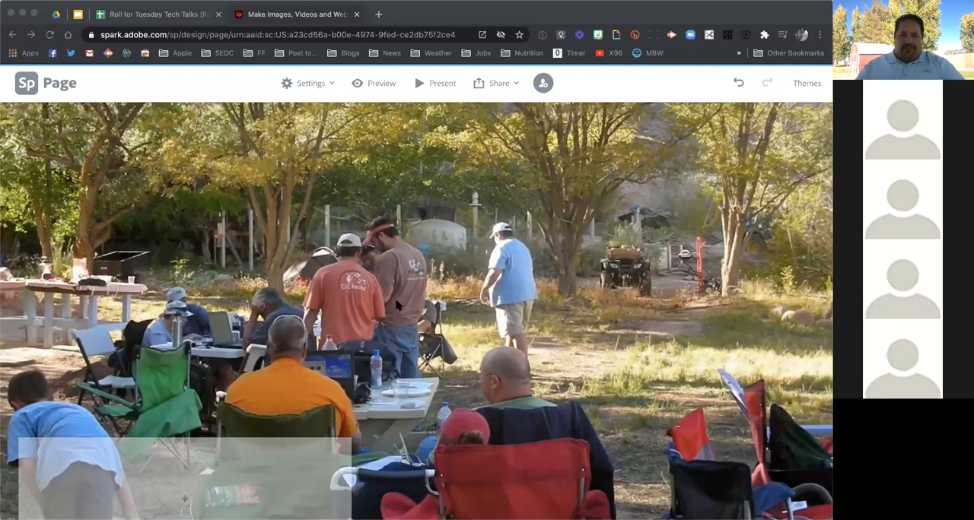
mouse_move(179, 309)
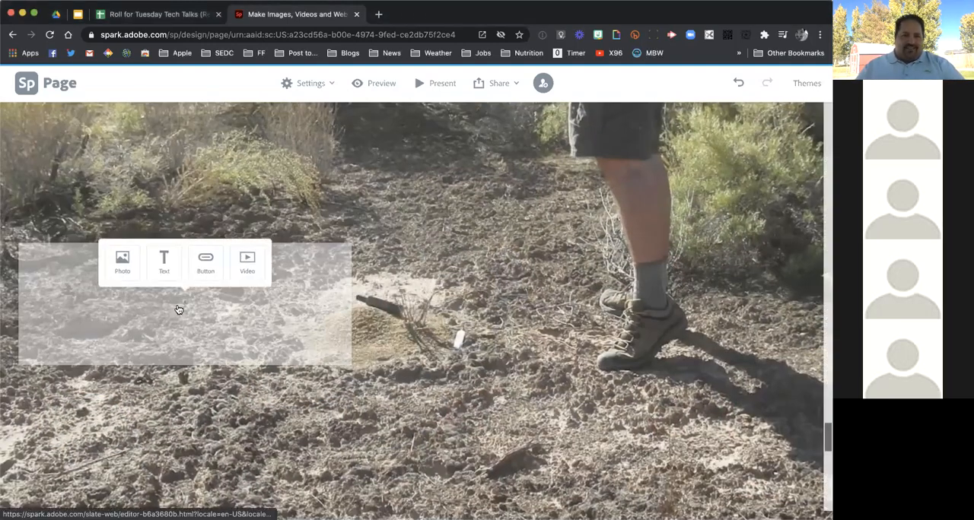
left_click(164, 261)
type("Eventually some more scientific questions were addressed and eventually we participated in, believe it or not, research on ant populations in the area! It sounds boring, and I won't get too deep into the details, but it was in fact quite interesting. We mapped the various locations and extent of two different species of seed gathering ants....")
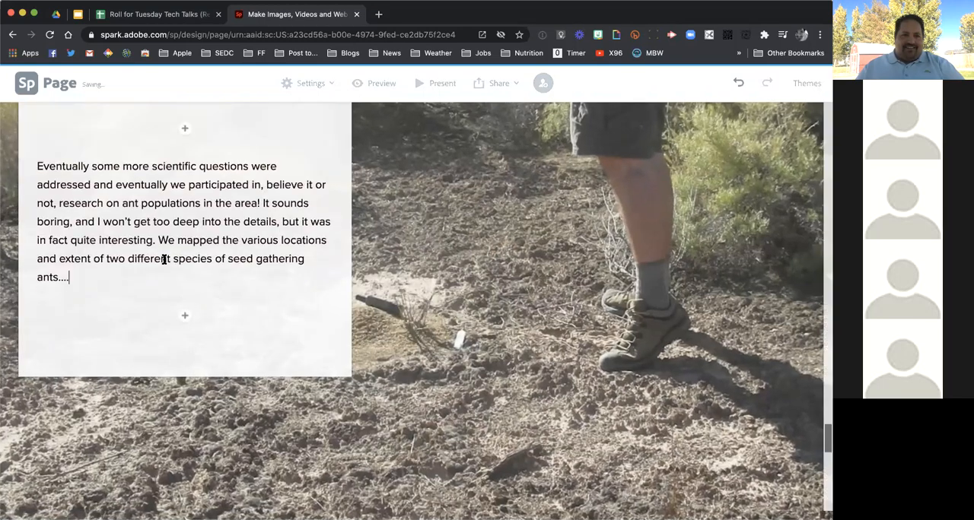
left_click(504, 315)
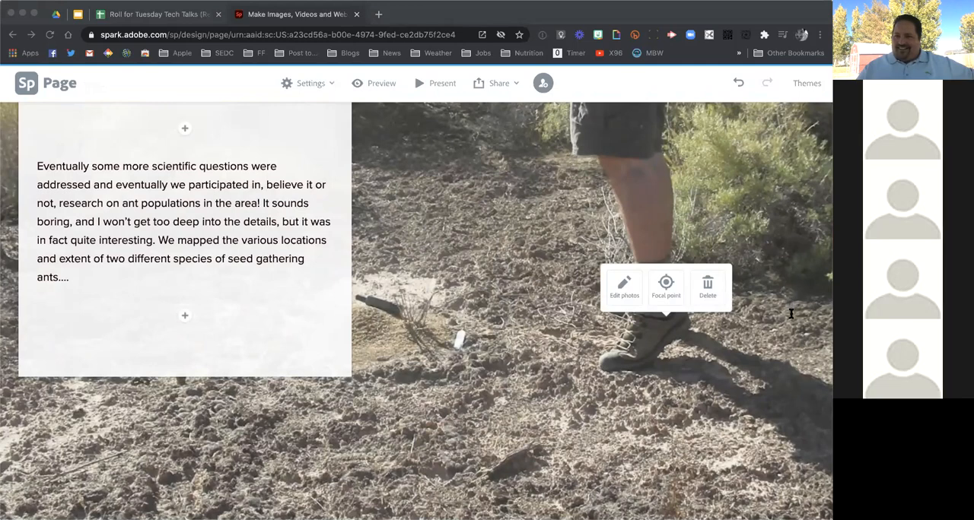
Add the text "Back at camp making our maps!" over the glideshow photo of the group working at the camp tables
scroll(522, 331, "down", 6)
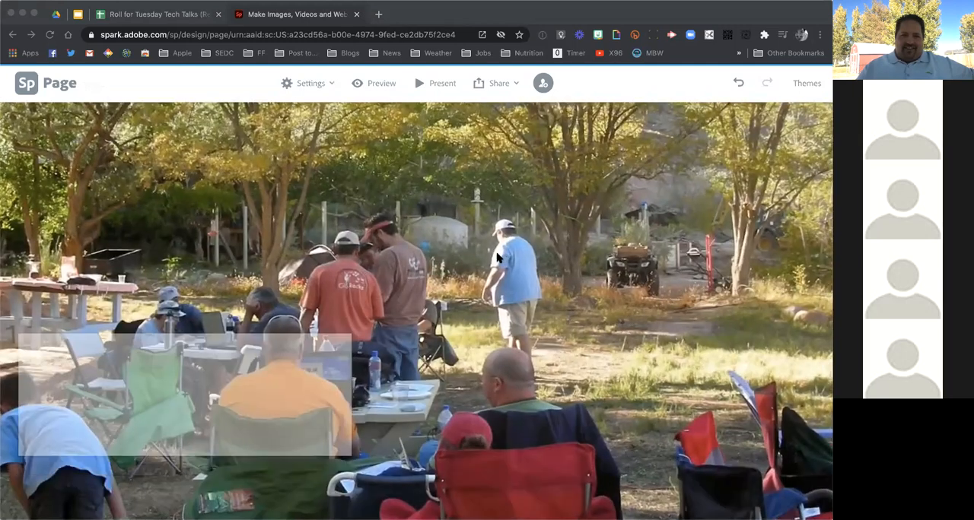
left_click(190, 378)
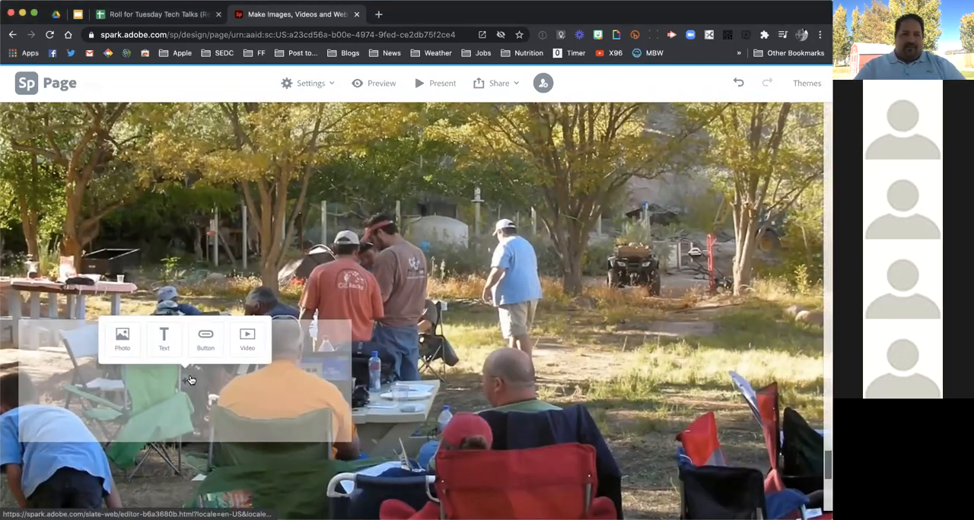
left_click(163, 339)
type("Ba")
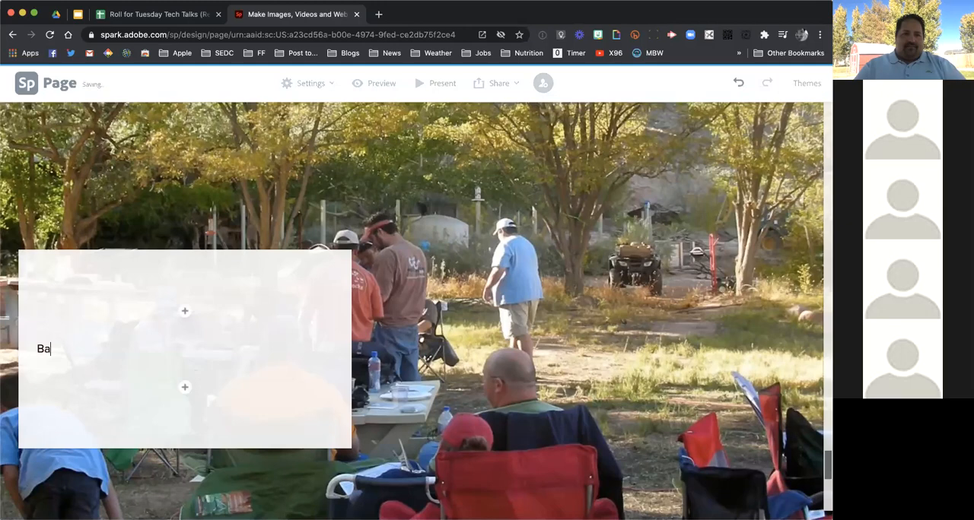
type("ck at camp making our maps!")
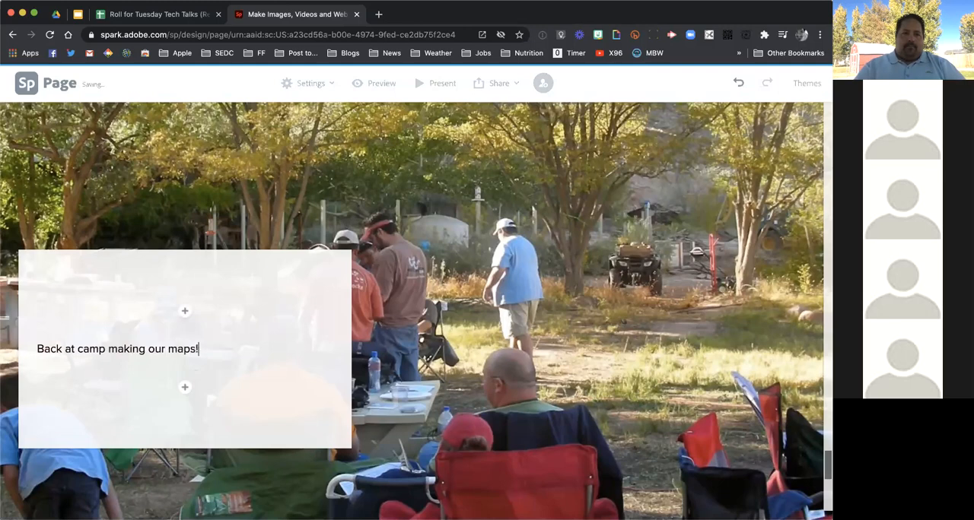
Embed the "Rio Mesa 2013" video below the glideshow by pasting its copied link
scroll(360, 400, "down", 10)
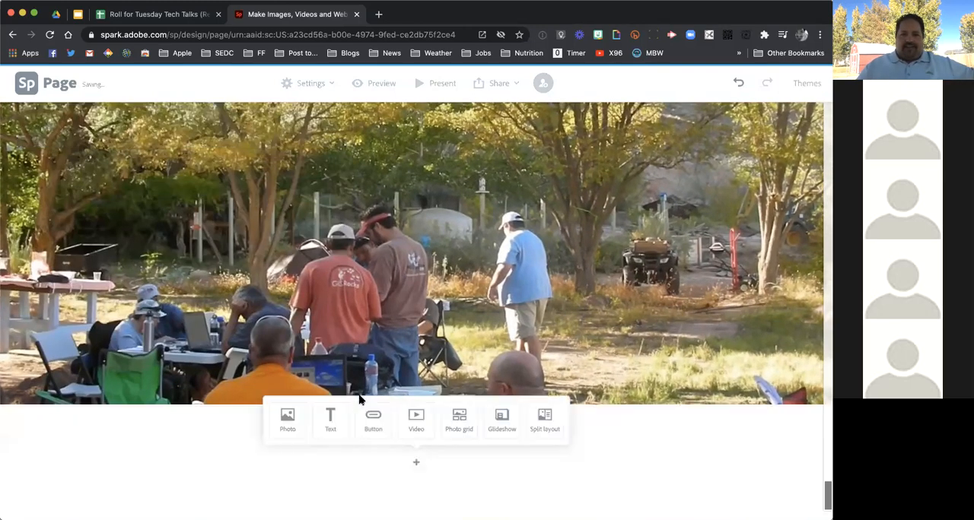
left_click(416, 424)
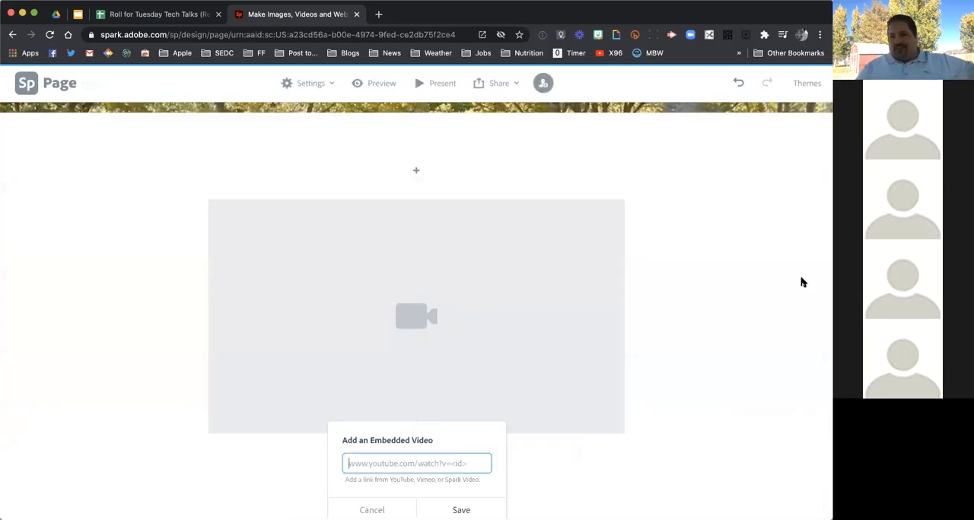
left_click(818, 308)
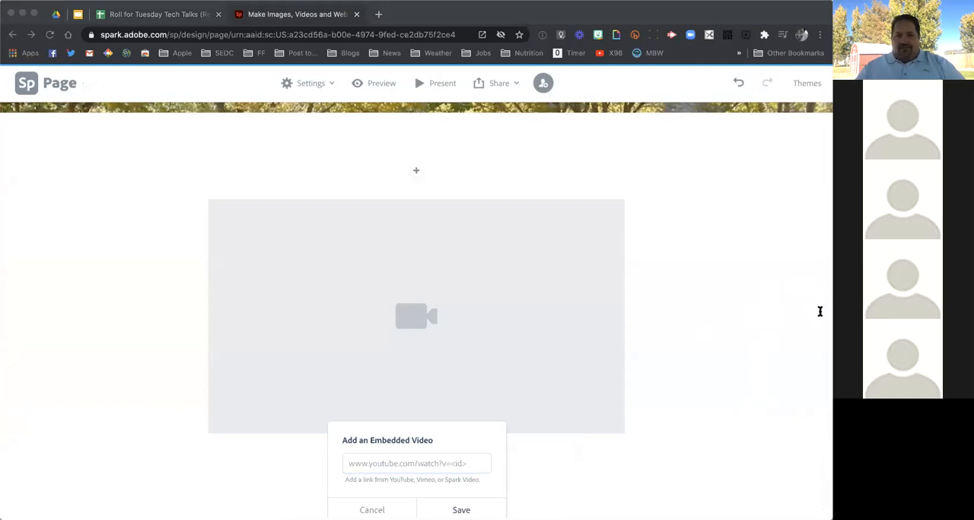
left_click(454, 466)
key("ctrl+v")
left_click(445, 502)
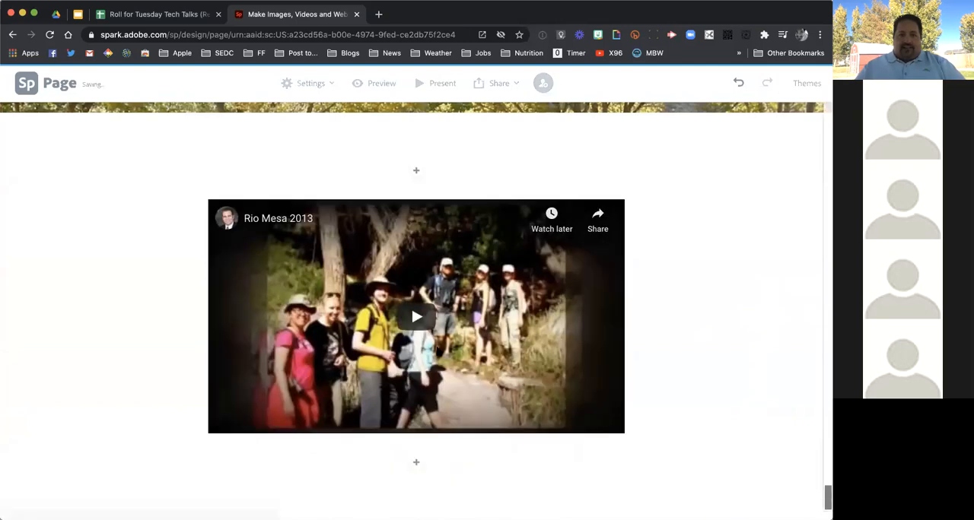
Insert a text block above the embedded video and paste the copied sentence about other educational events at Rio Mesa
left_click(417, 172)
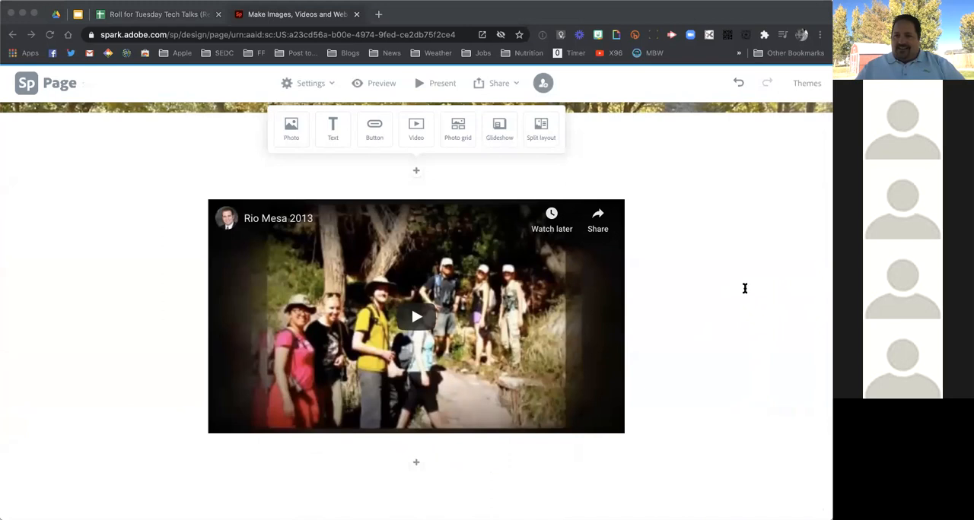
left_click(332, 128)
type("Other educational events and activities also take place at Rio Mesa - take a look at the adventures from a University Biology course back in 2013")
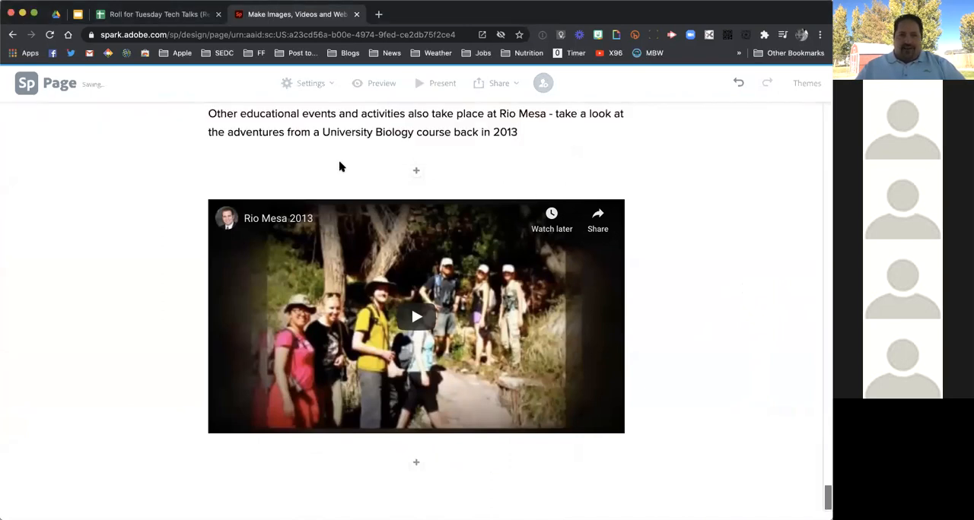
Insert a text block below the video and paste the copied closing sentence, "It was a beautiful and educational experience..."
scroll(410, 162, "up", 1)
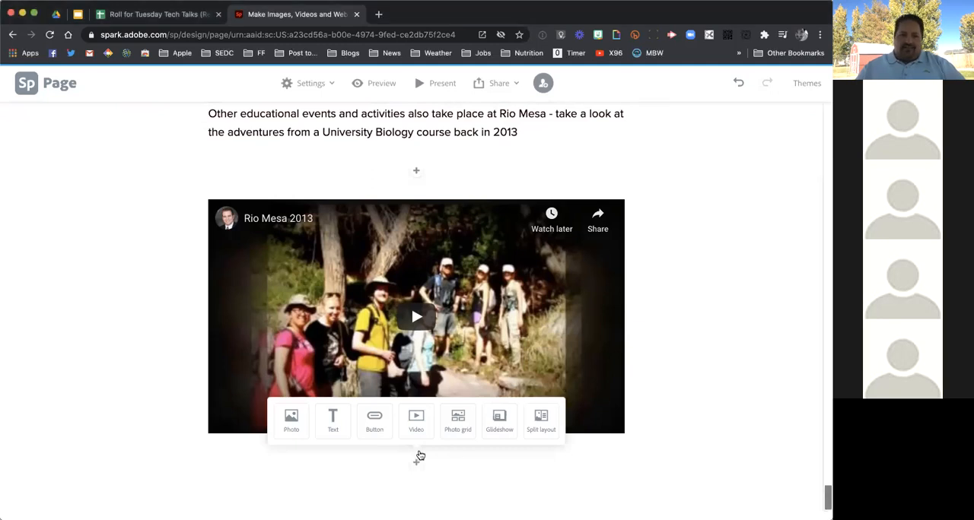
left_click(336, 419)
type("It was a beautiful and educational experience, as well as a whole heck of a lot of fun, for all involved!")
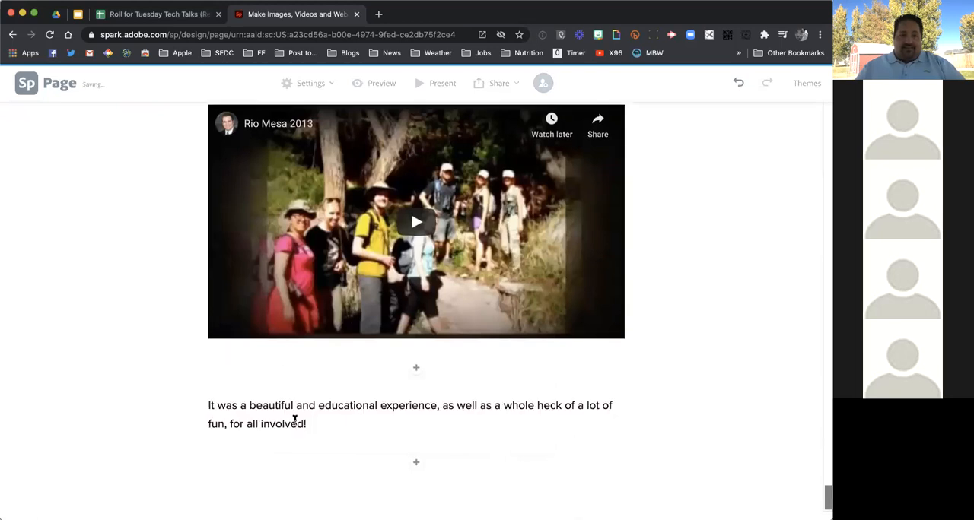
Format the closing sentence below the video as an H1 heading and centre it
left_click(324, 419)
left_click(184, 400)
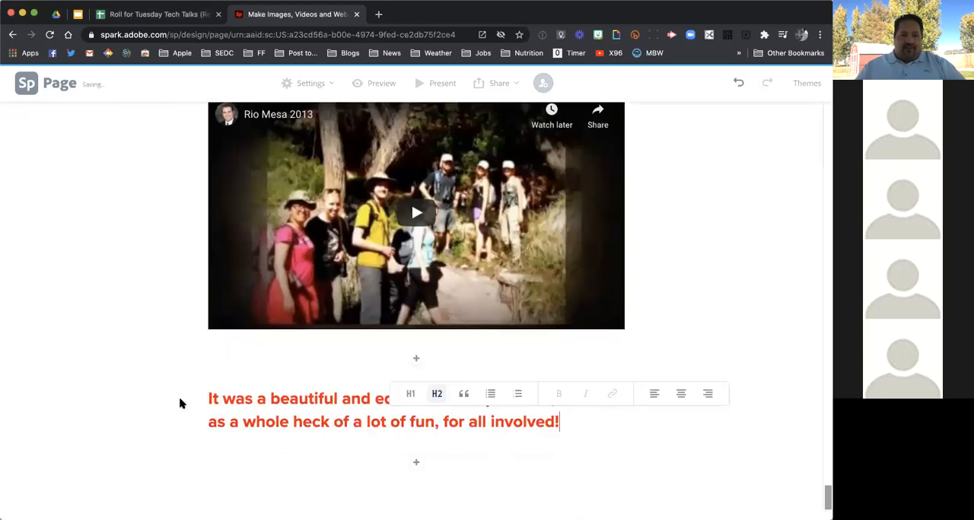
left_click(410, 393)
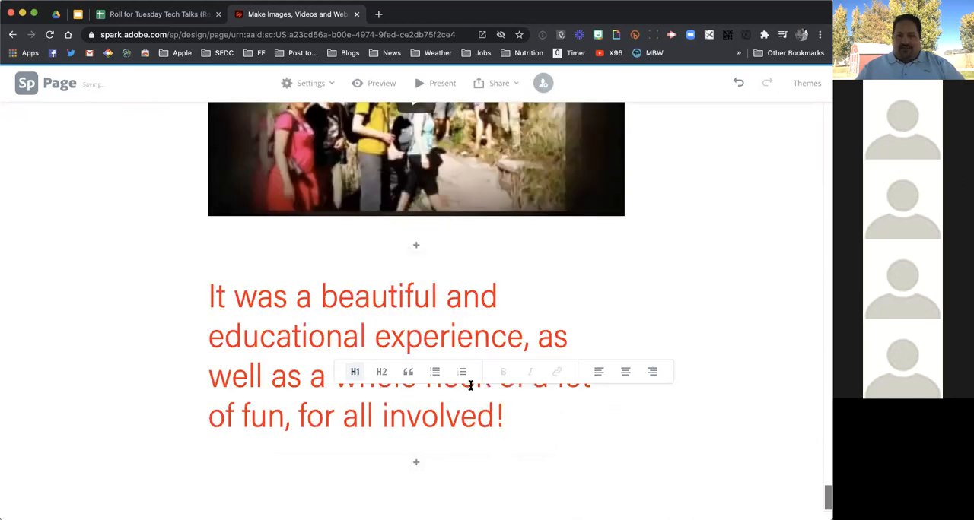
left_click(625, 371)
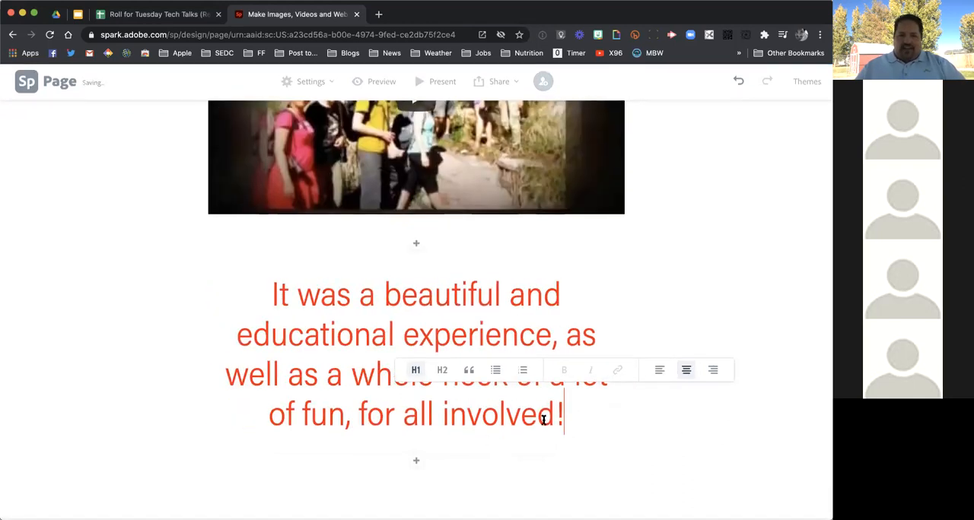
Add the starry night canyon photo from Creative Cloud below the closing heading and display it at full width
left_click(416, 462)
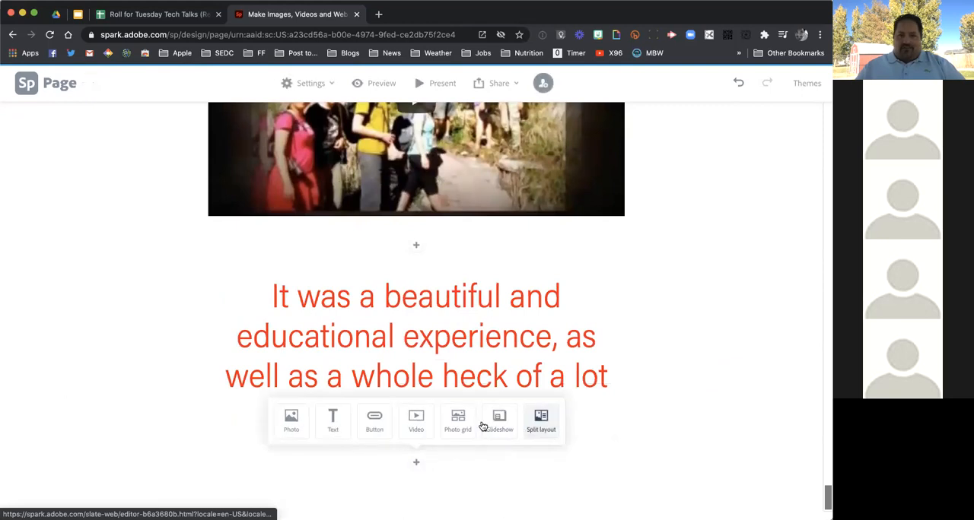
left_click(291, 418)
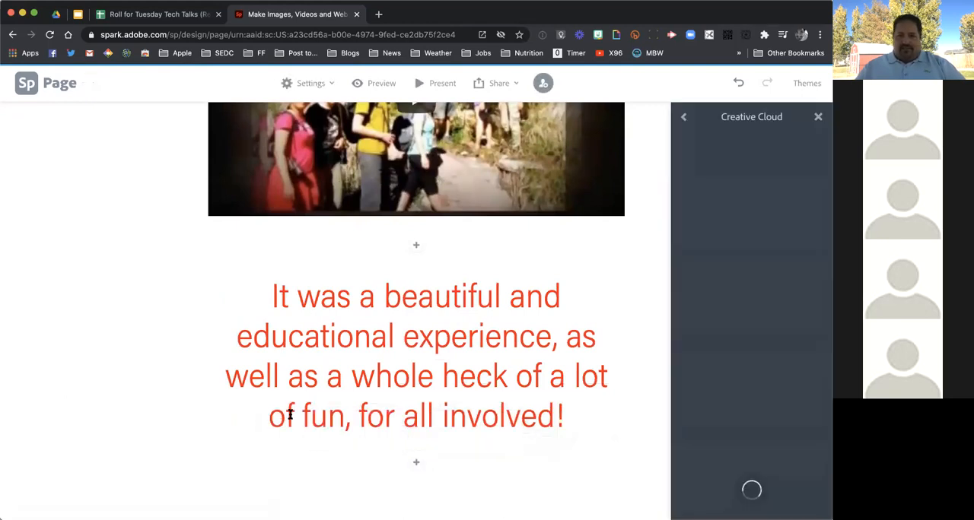
left_click(724, 251)
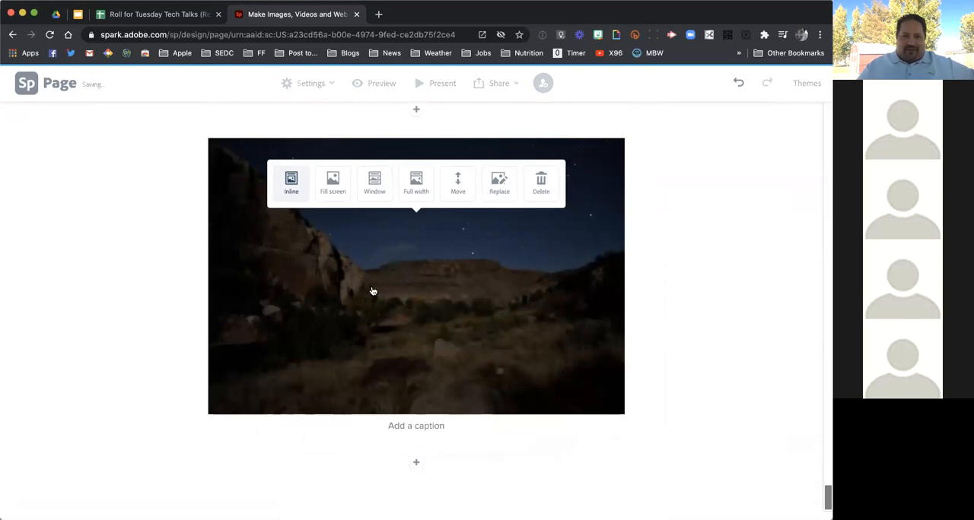
left_click(423, 181)
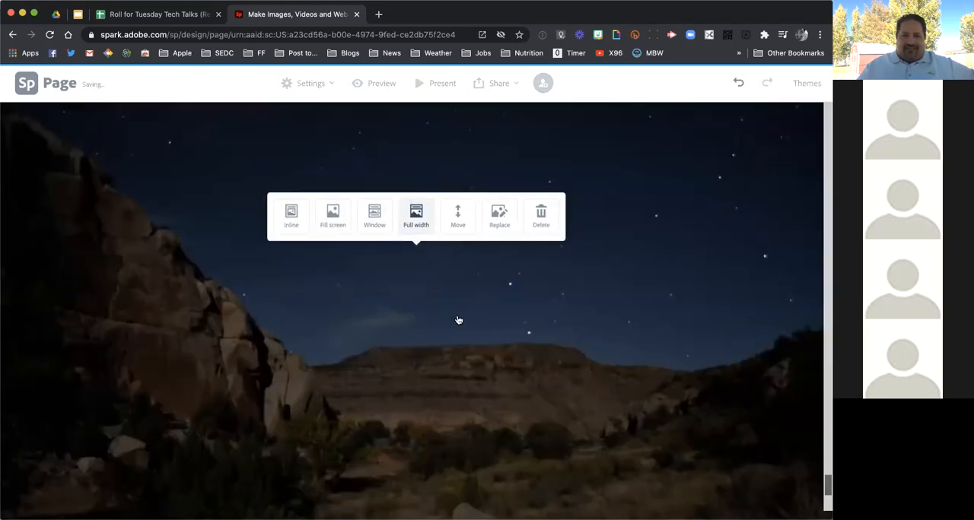
scroll(458, 319, "down", 4)
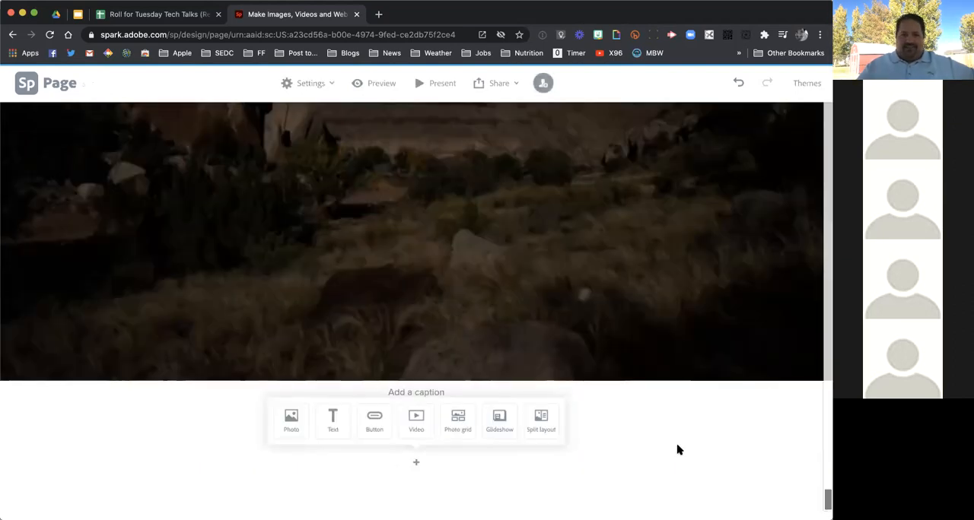
scroll(679, 451, "up", 10)
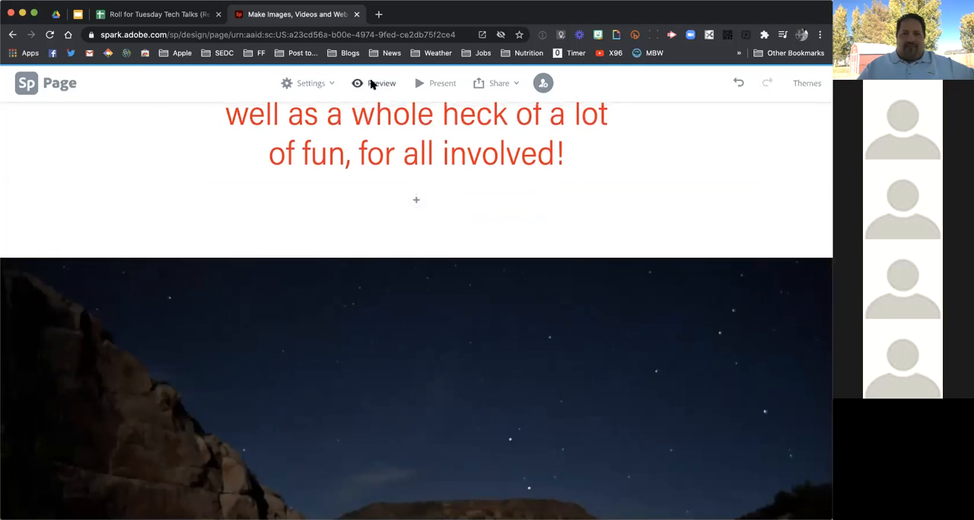
Preview the page and review it from the title photo through the intro text, photo grids and split layout
left_click(372, 85)
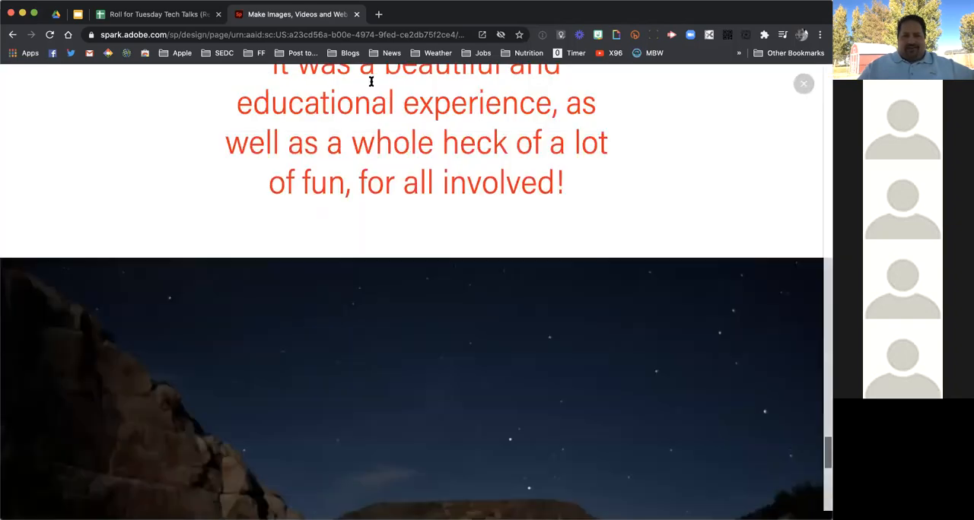
scroll(417, 240, "down", 15)
scroll(562, 278, "down", 10)
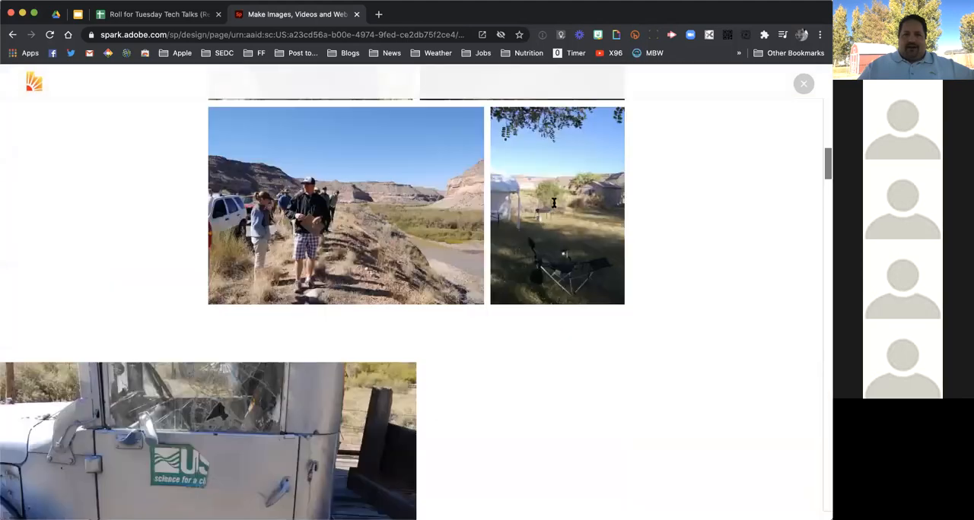
scroll(554, 203, "up", 15)
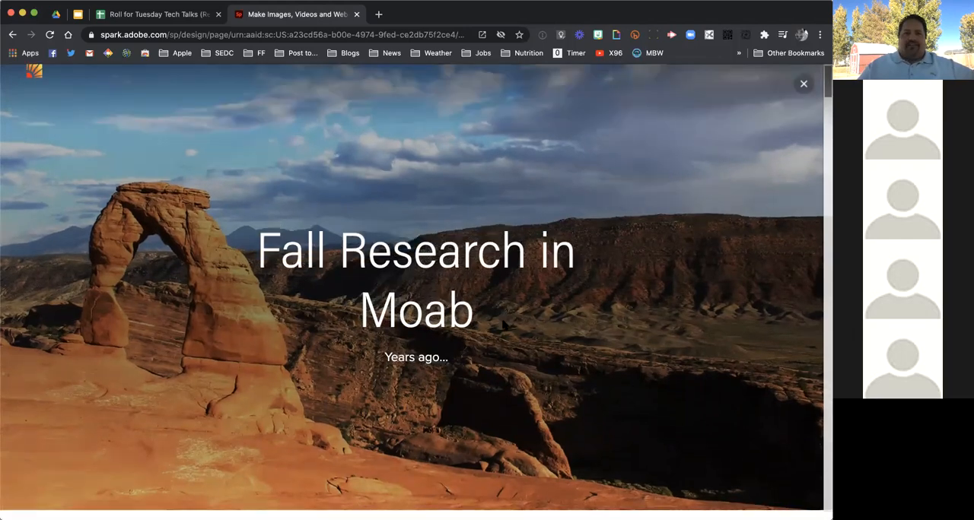
scroll(503, 323, "down", 2)
scroll(502, 325, "down", 5)
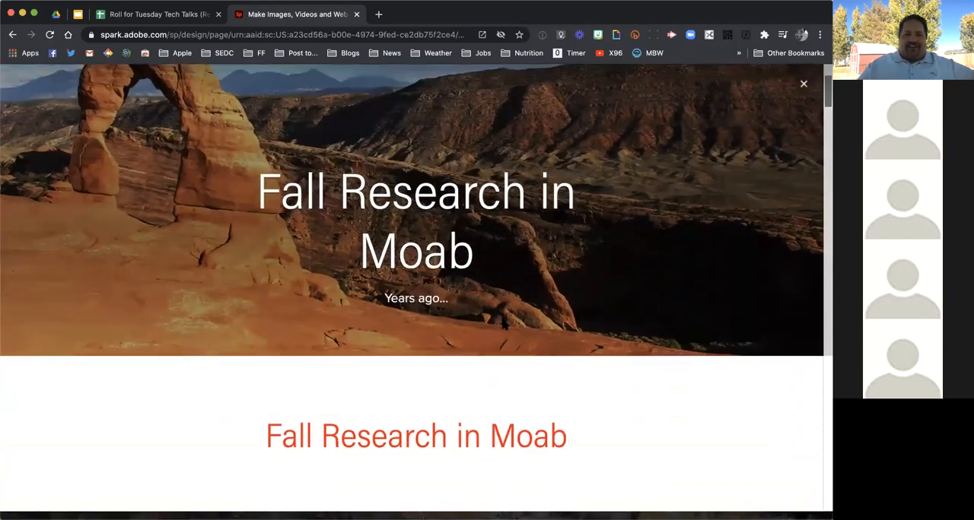
scroll(502, 324, "down", 5)
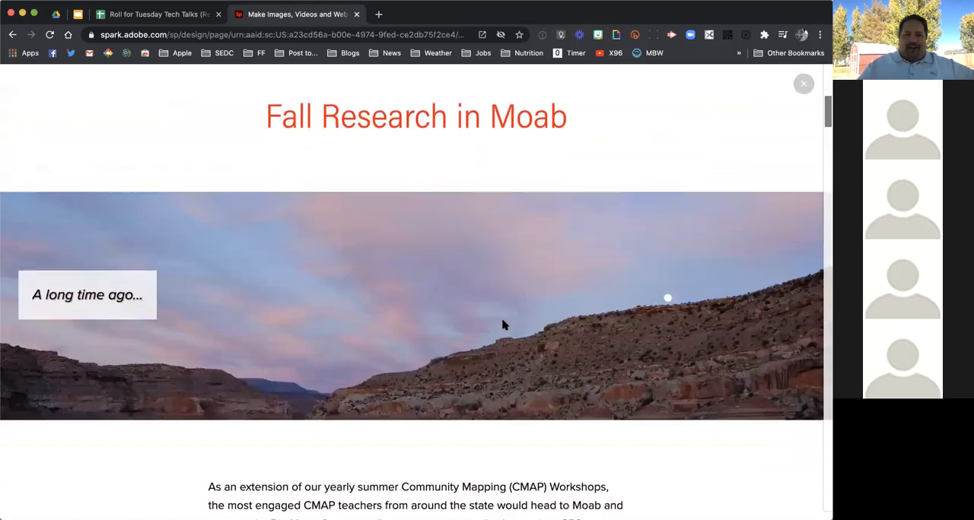
scroll(502, 325, "down", 5)
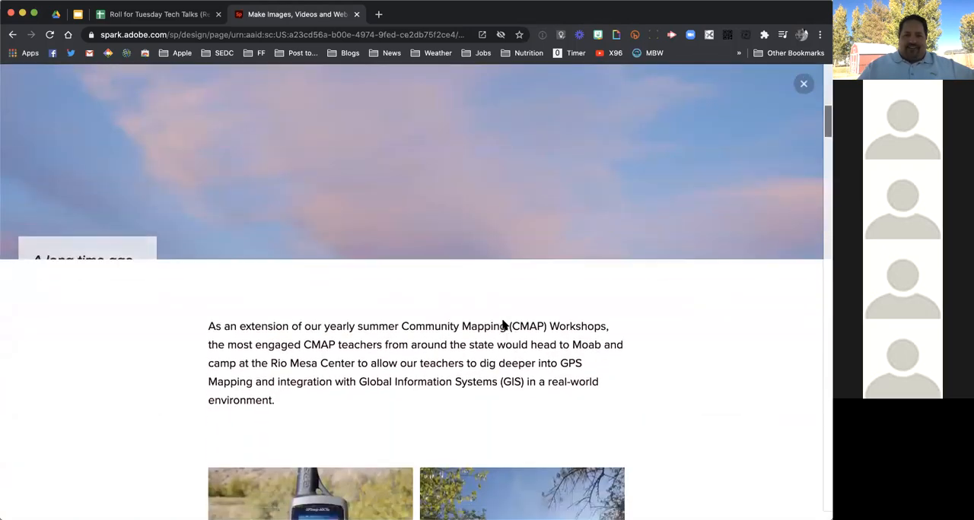
scroll(502, 325, "down", 2)
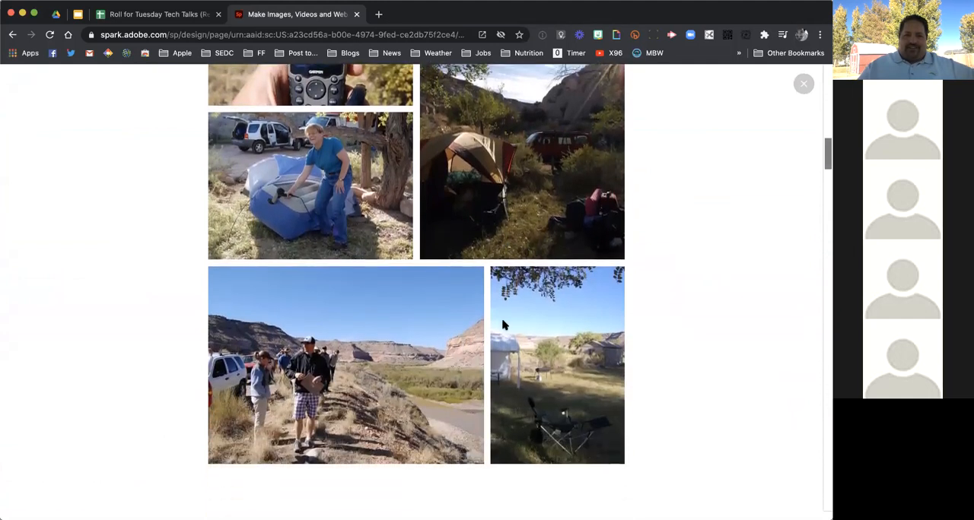
scroll(502, 325, "down", 5)
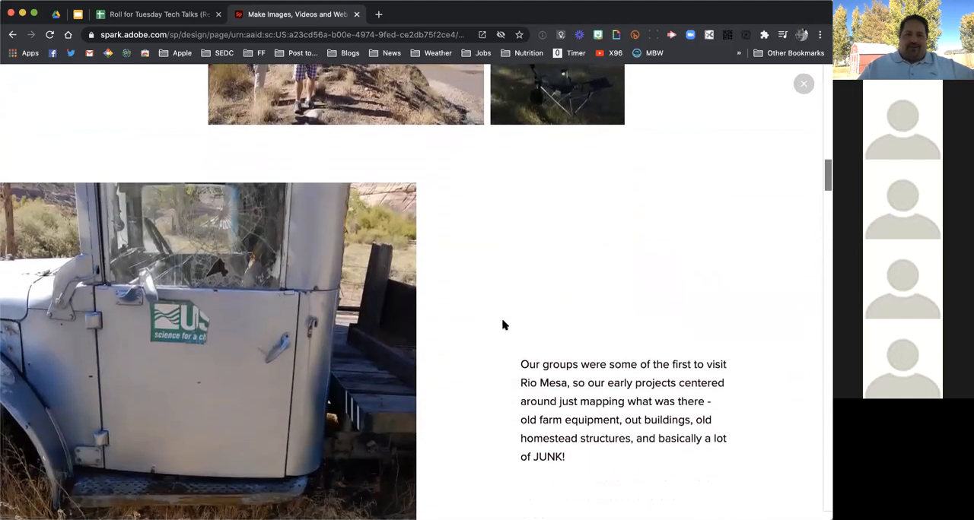
scroll(502, 325, "down", 5)
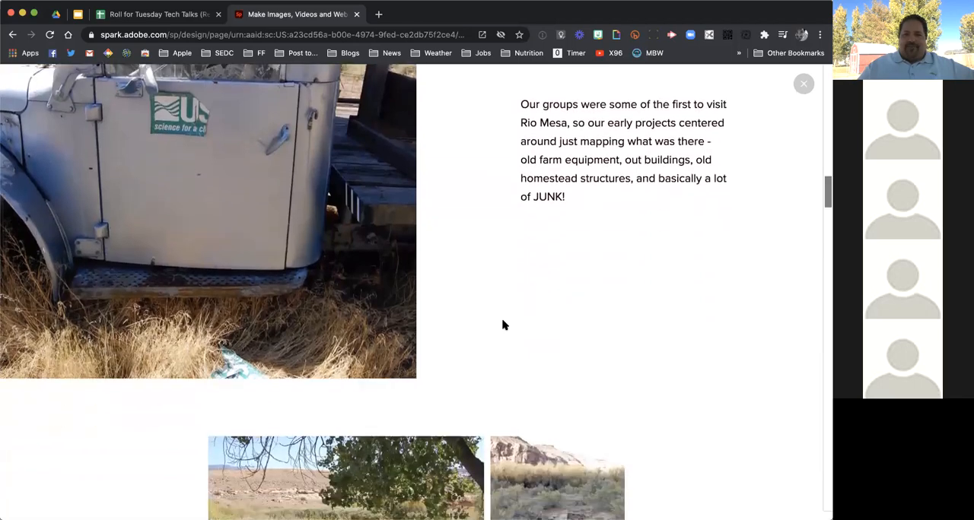
scroll(502, 325, "down", 8)
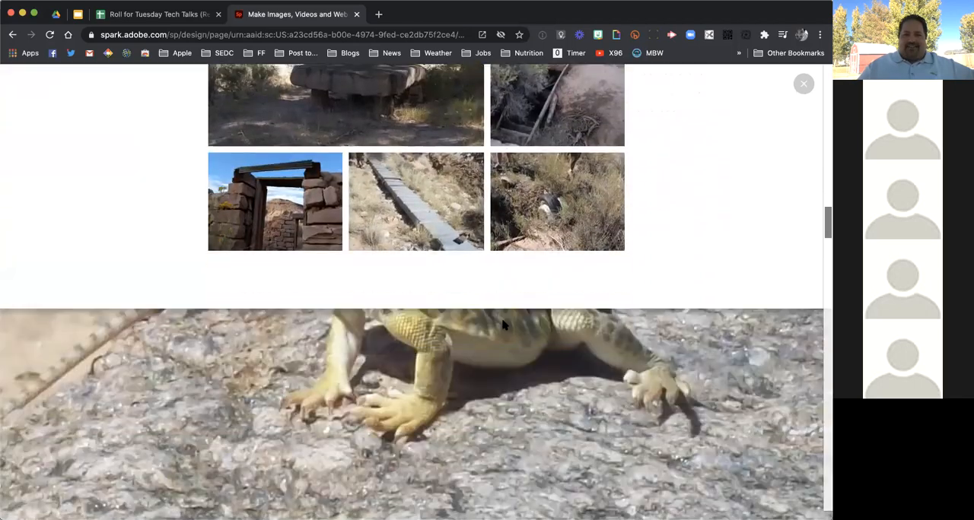
Review the glideshow photos and their captions in the preview, from the lizard to the camp map-making scene
scroll(502, 325, "down", 3)
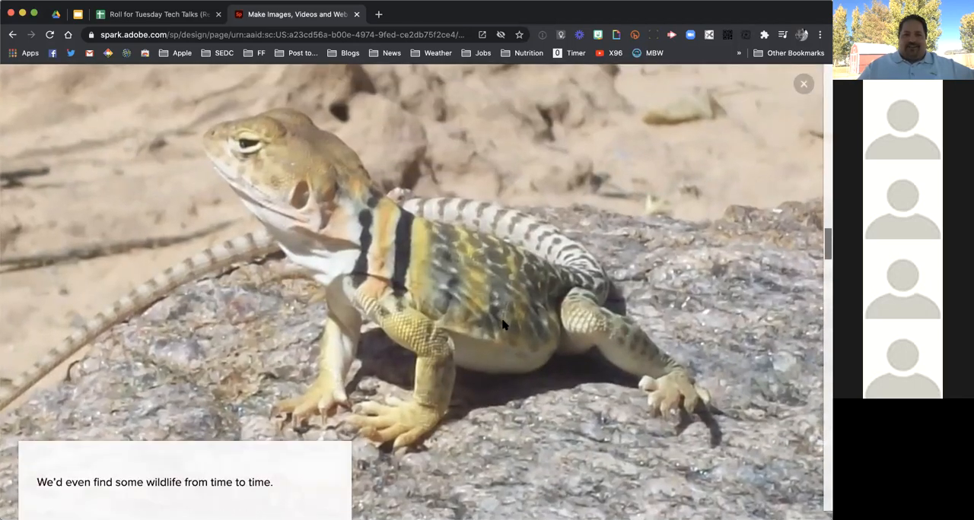
scroll(502, 325, "down", 5)
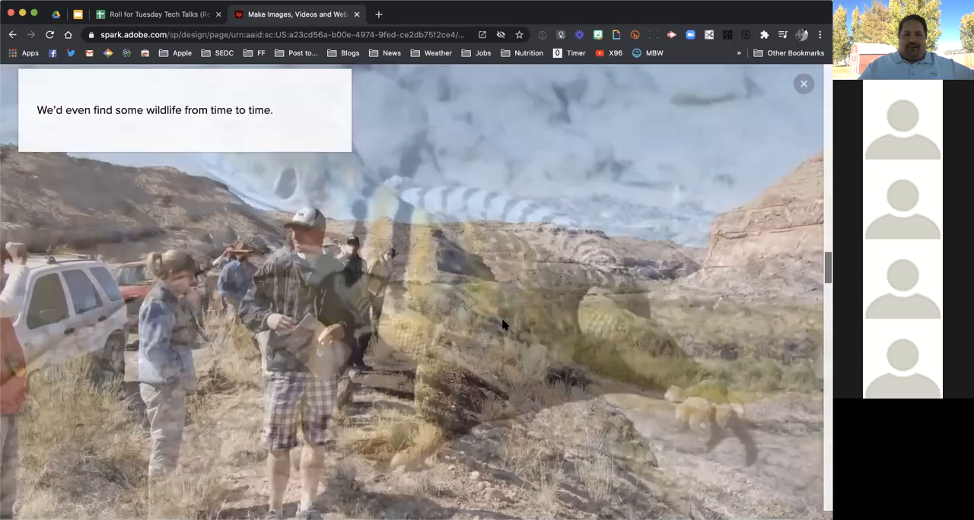
scroll(502, 325, "down", 6)
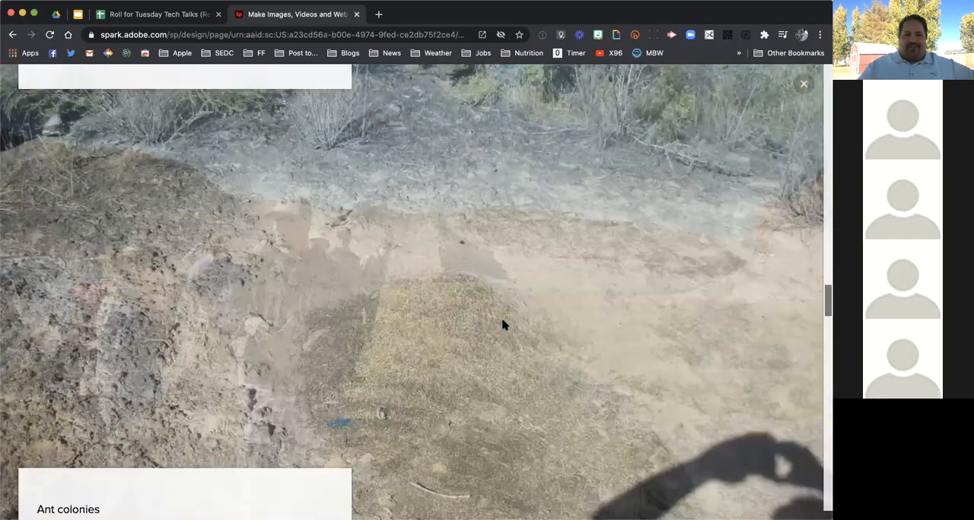
scroll(502, 324, "up", 5)
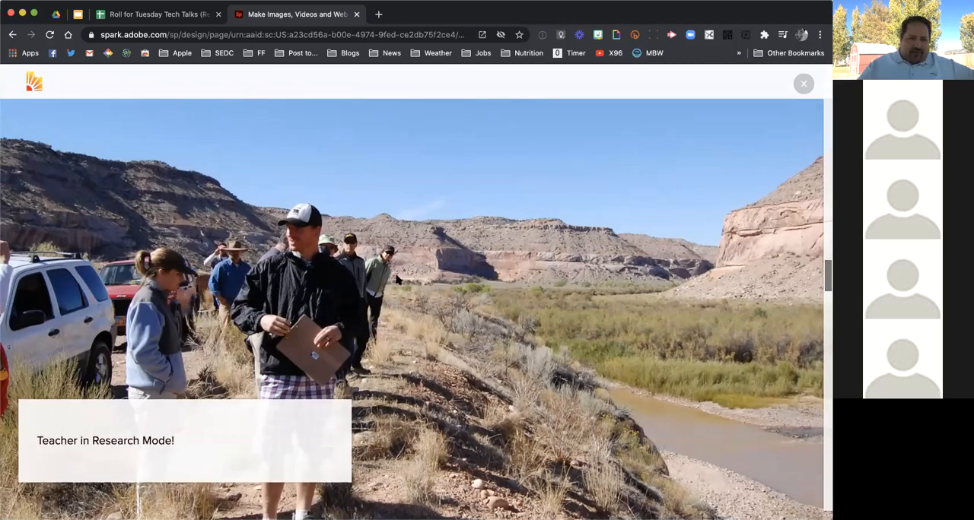
scroll(397, 280, "down", 5)
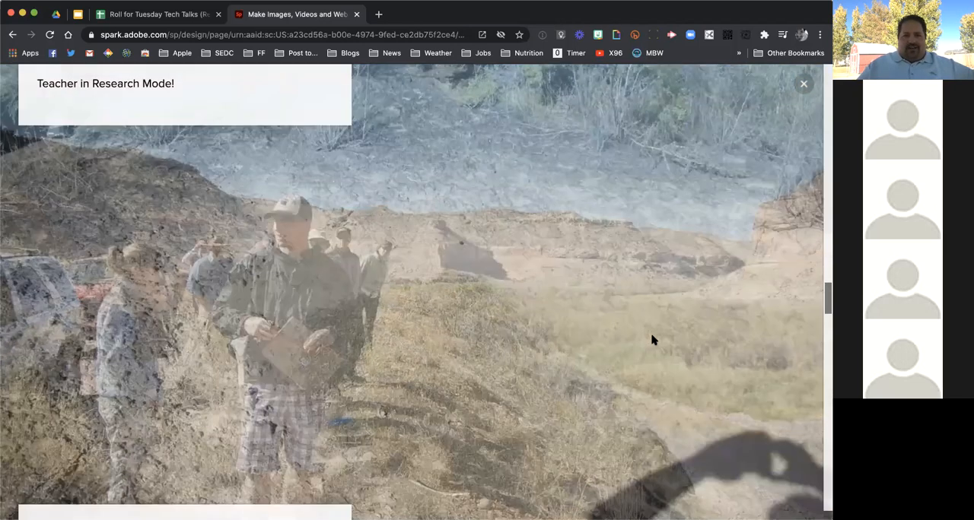
scroll(652, 340, "down", 5)
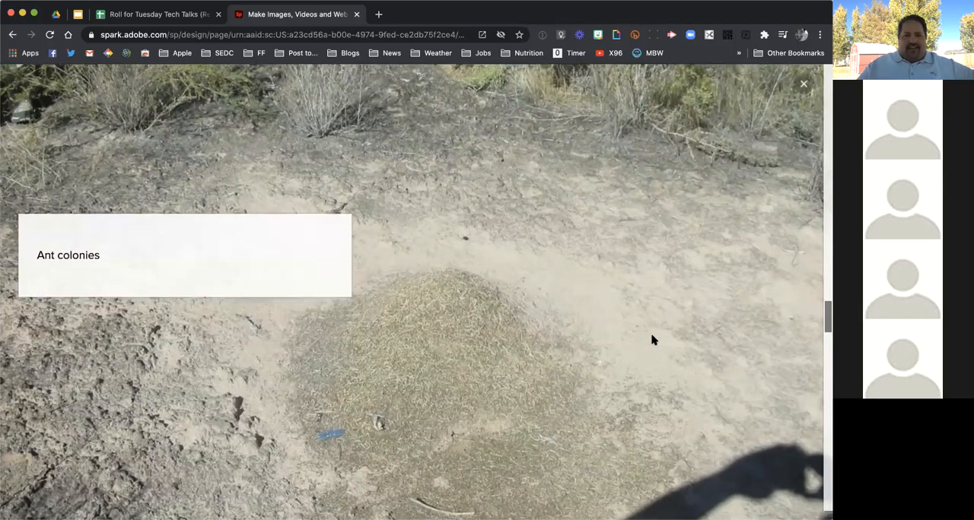
scroll(652, 340, "down", 5)
scroll(652, 340, "down", 5)
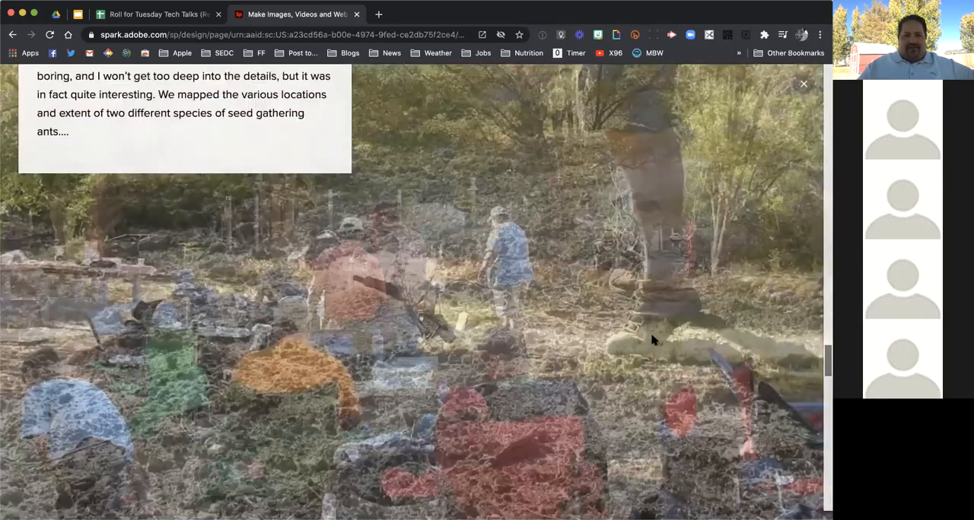
scroll(652, 340, "down", 5)
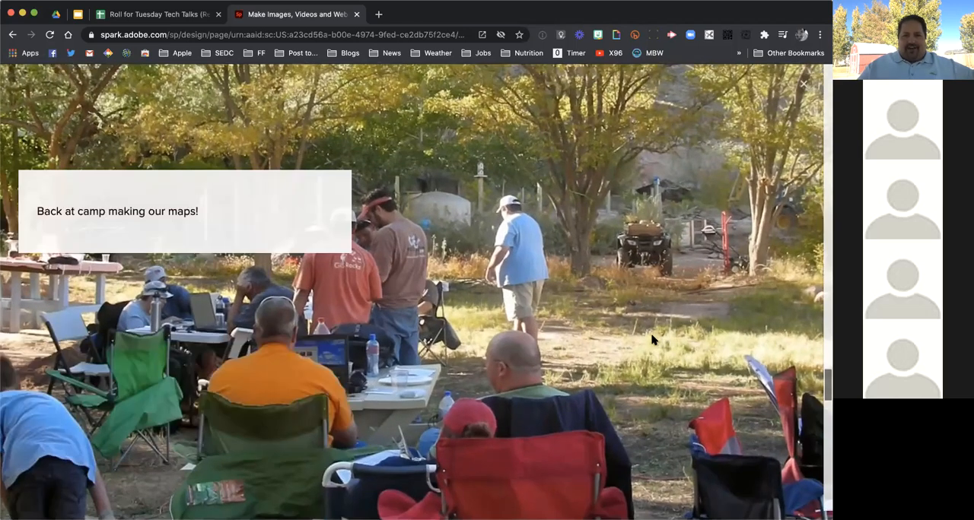
scroll(652, 340, "down", 5)
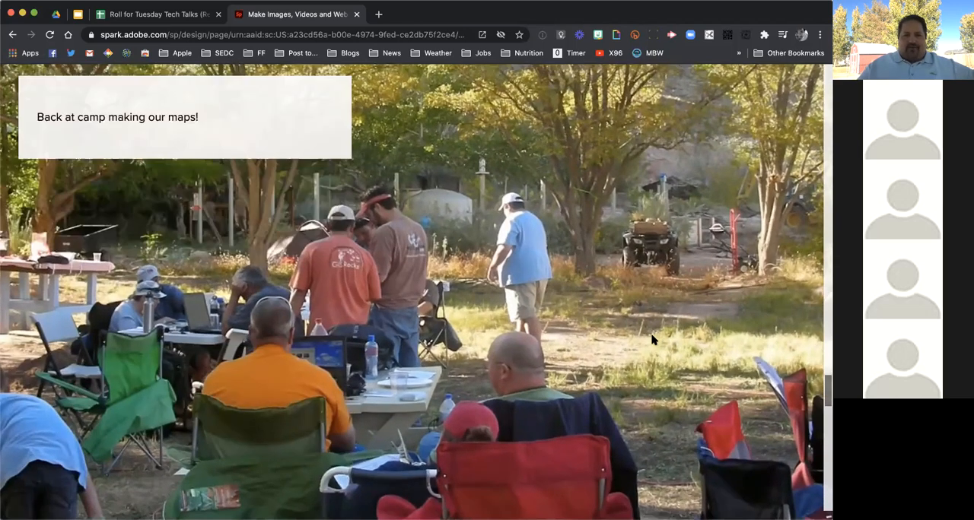
scroll(652, 340, "down", 3)
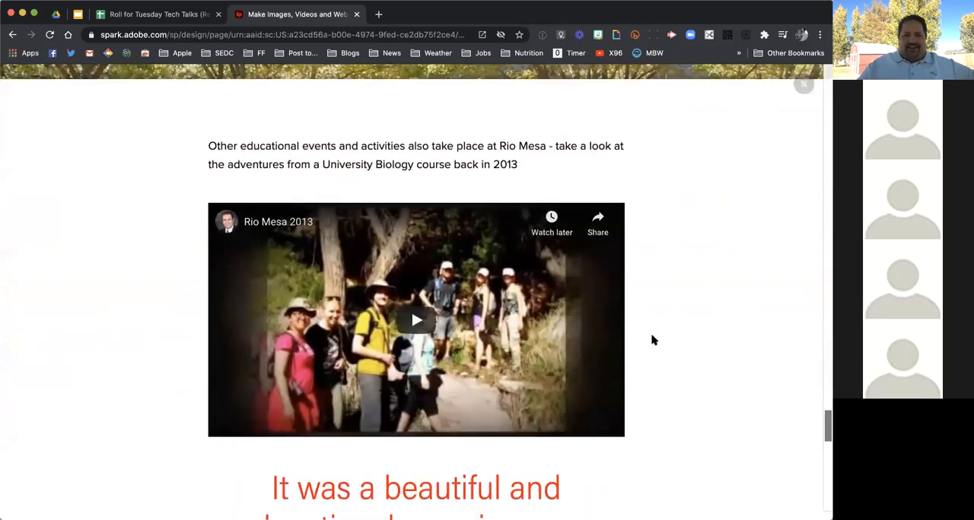
Test the embedded "Rio Mesa 2013" video in the preview by playing it briefly, pausing it and closing the player
left_click(416, 266)
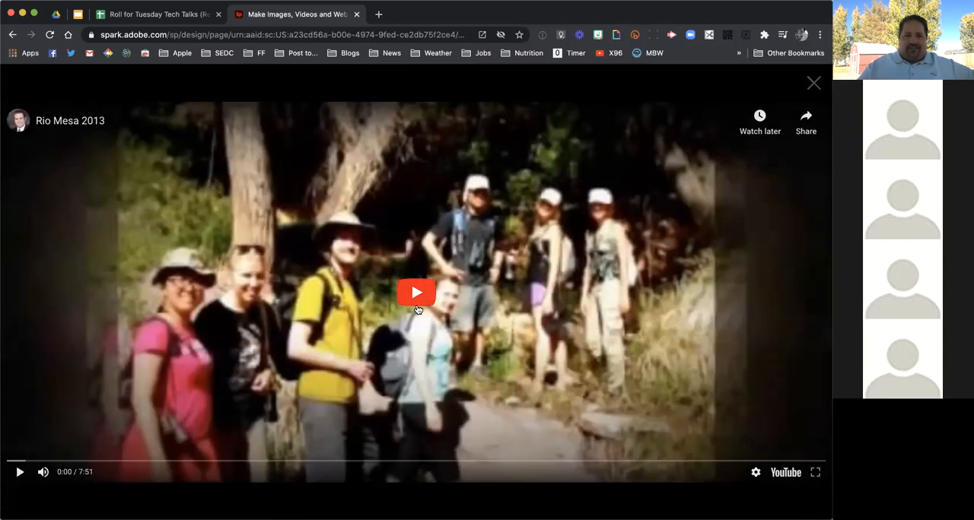
left_click(416, 305)
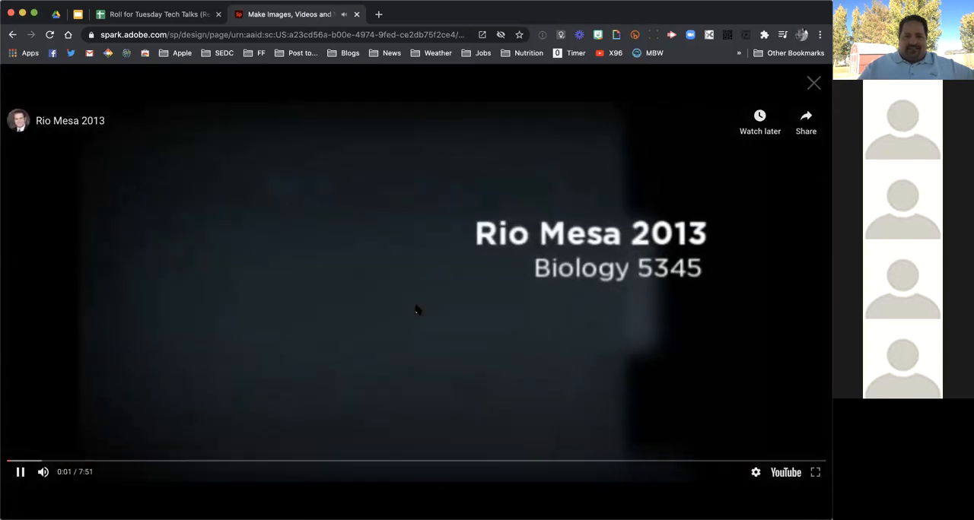
left_click(416, 309)
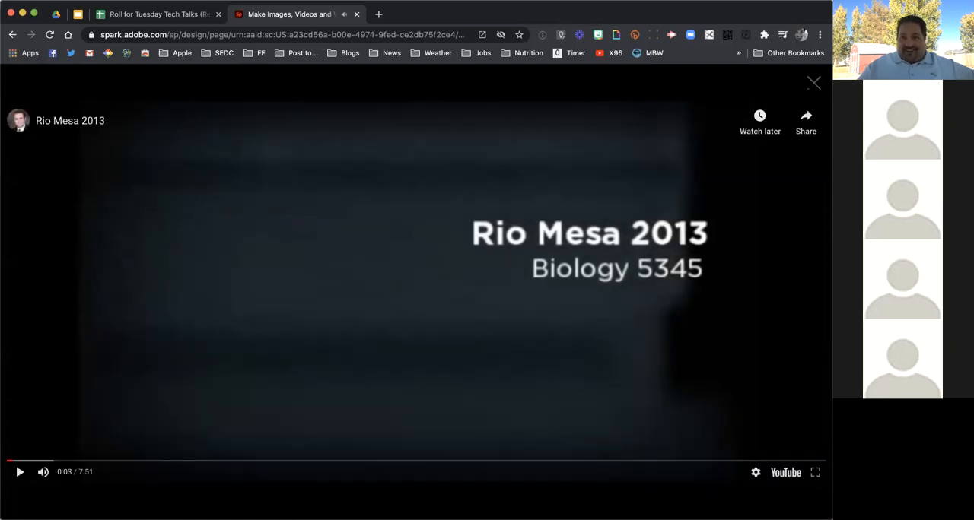
left_click(813, 82)
Review the closing heading, the full-width night photo and the credits, and exit the preview
scroll(723, 386, "down", 4)
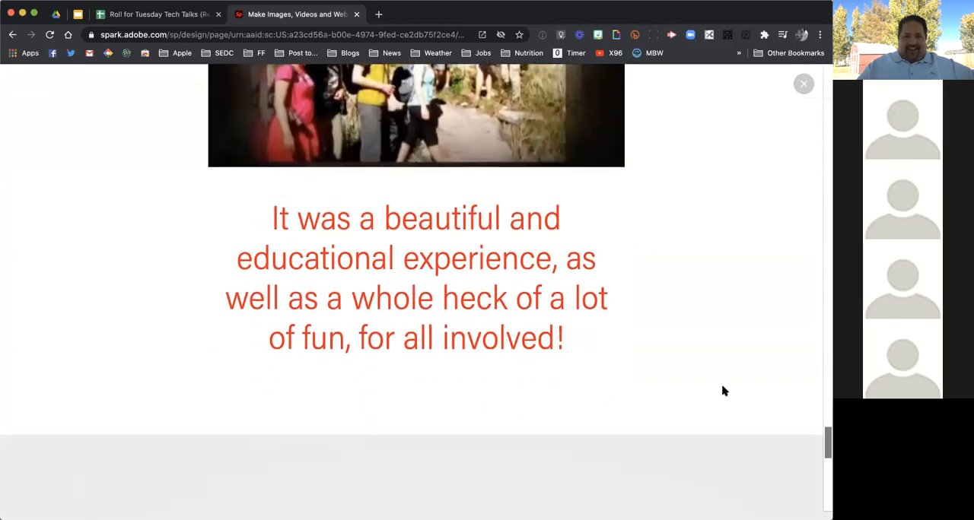
scroll(723, 391, "down", 5)
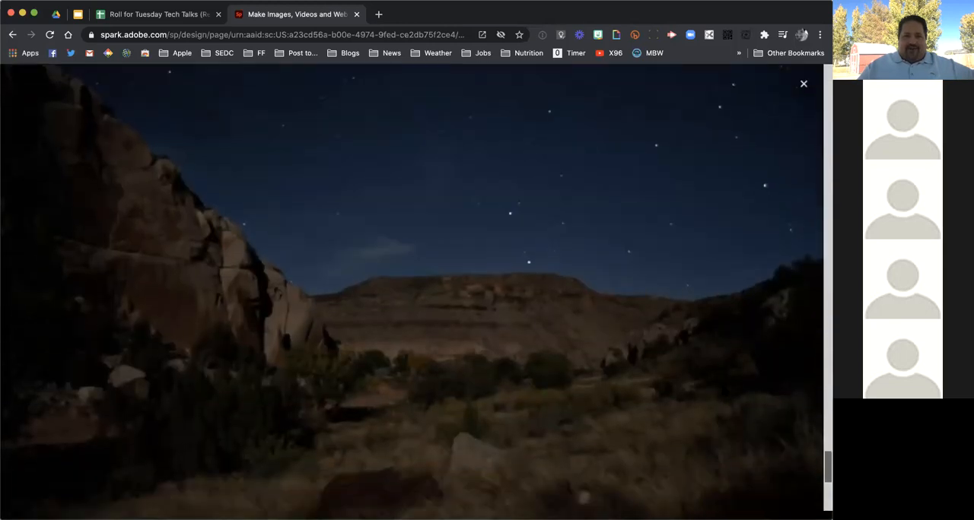
scroll(411, 289, "down", 4)
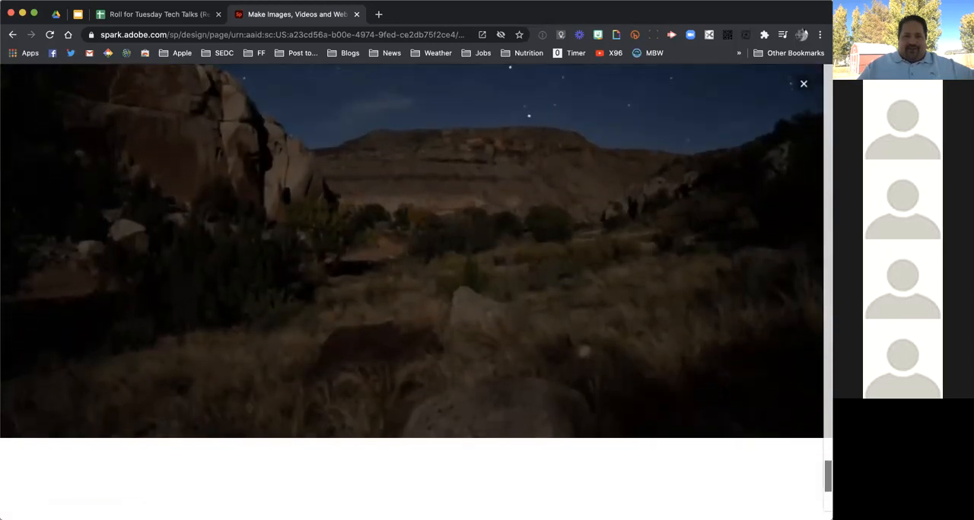
scroll(722, 388, "down", 6)
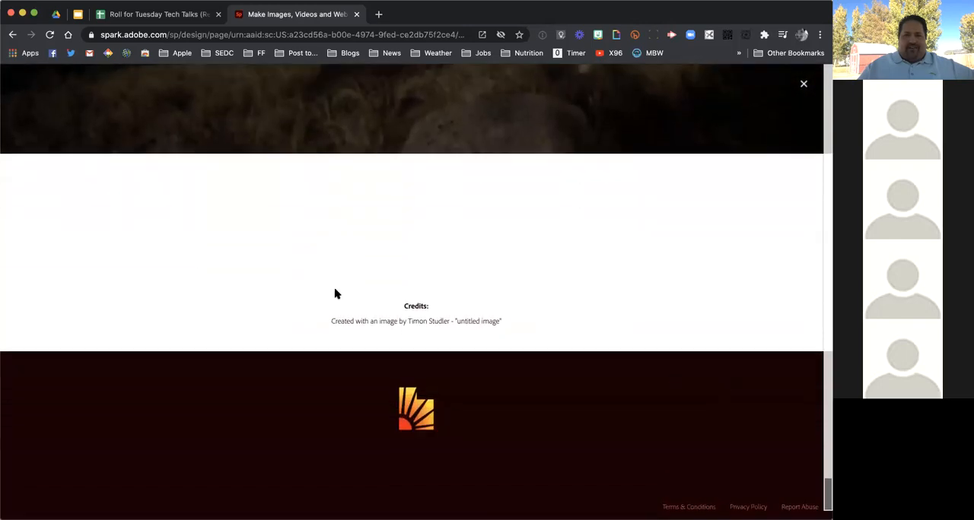
scroll(585, 398, "up", 10)
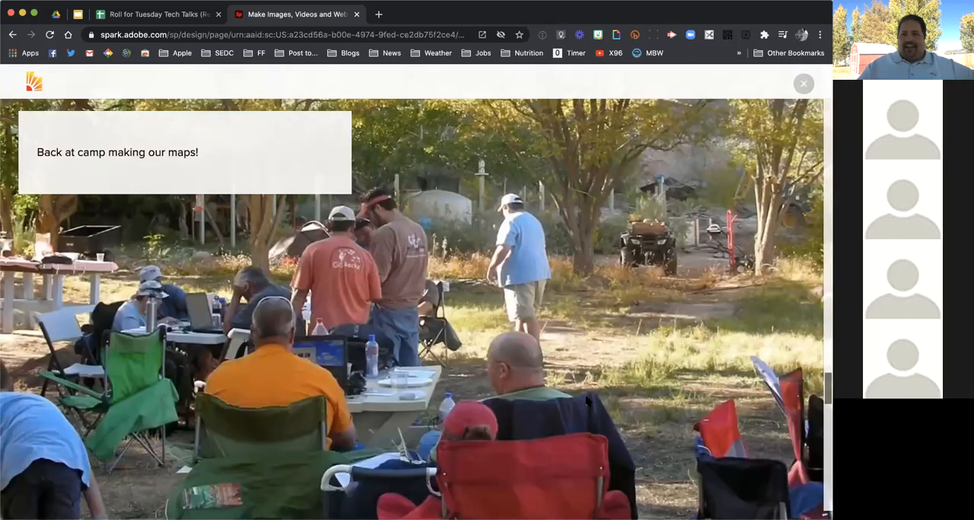
left_click(804, 83)
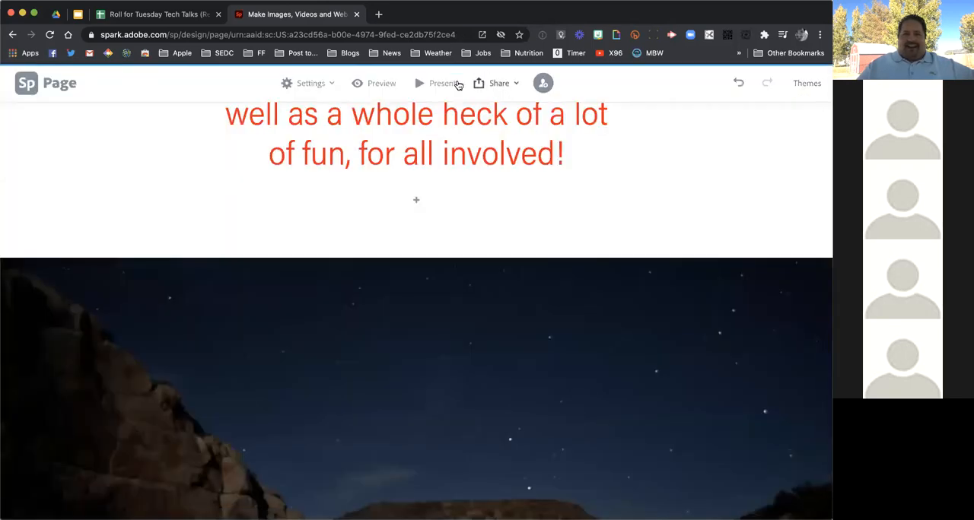
Publish the page "Fall Research in Moab" in the Education category and copy its shareable link
left_click(502, 85)
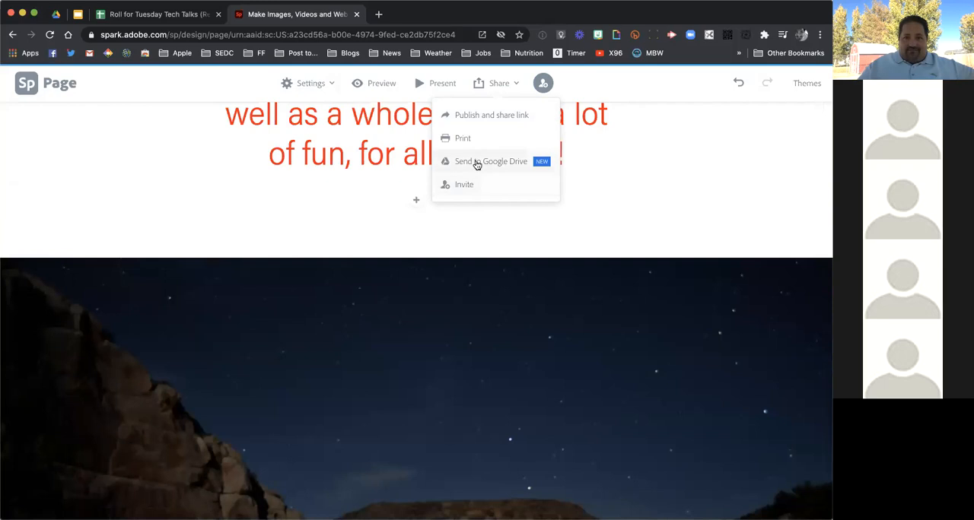
left_click(498, 115)
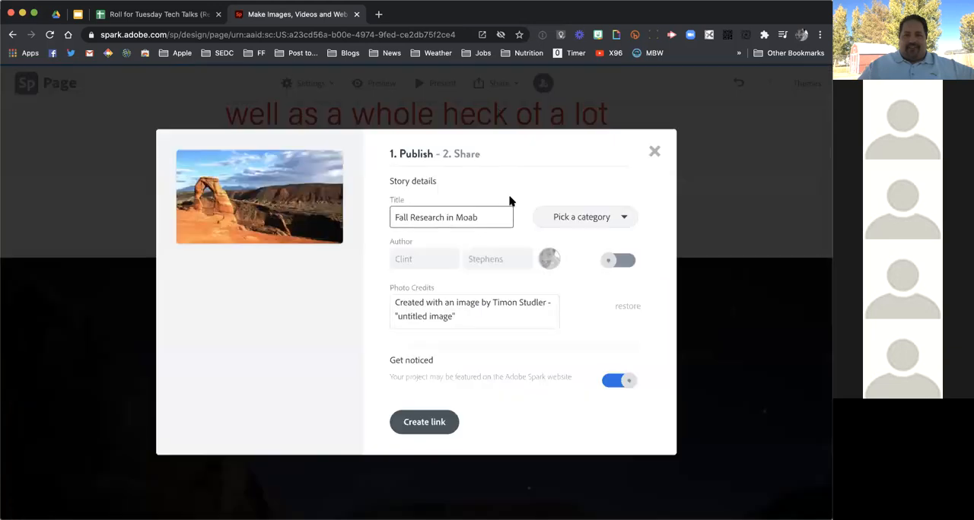
left_click(583, 219)
left_click(575, 280)
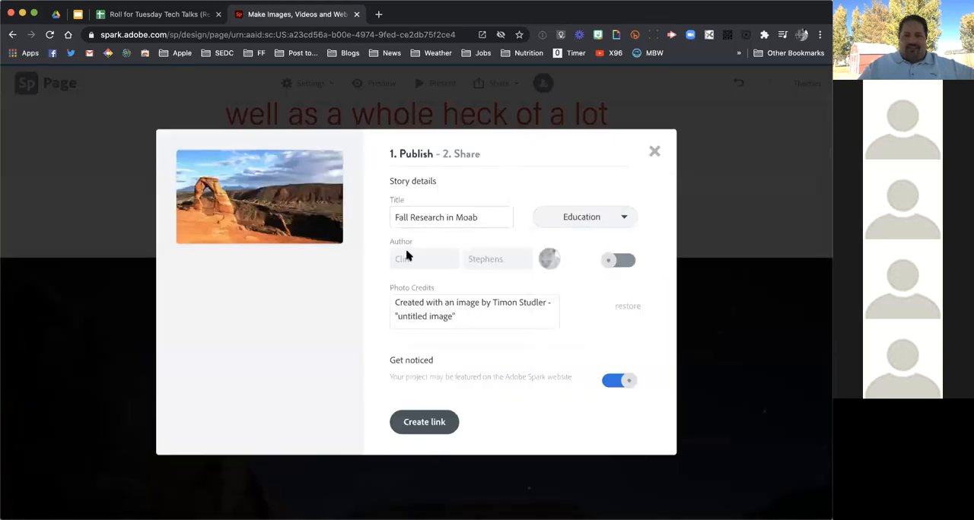
left_click(425, 424)
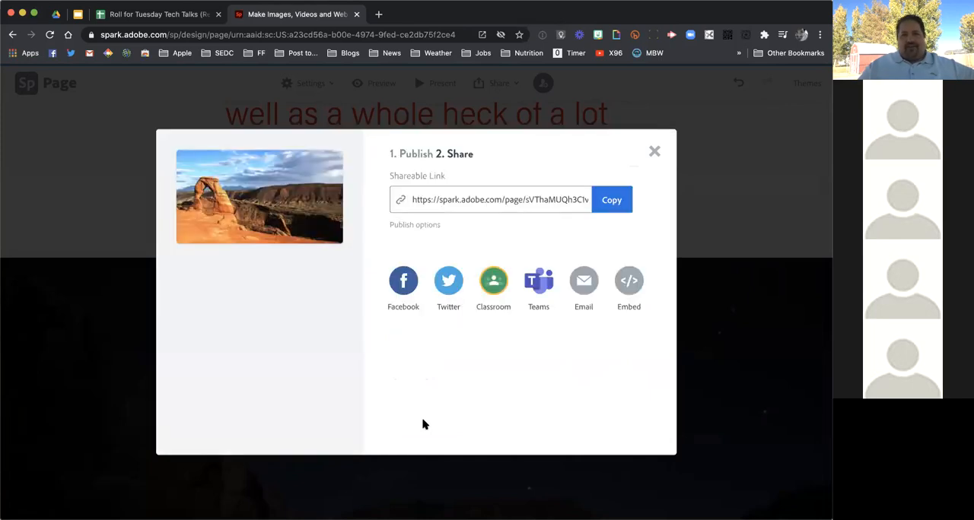
left_click(613, 201)
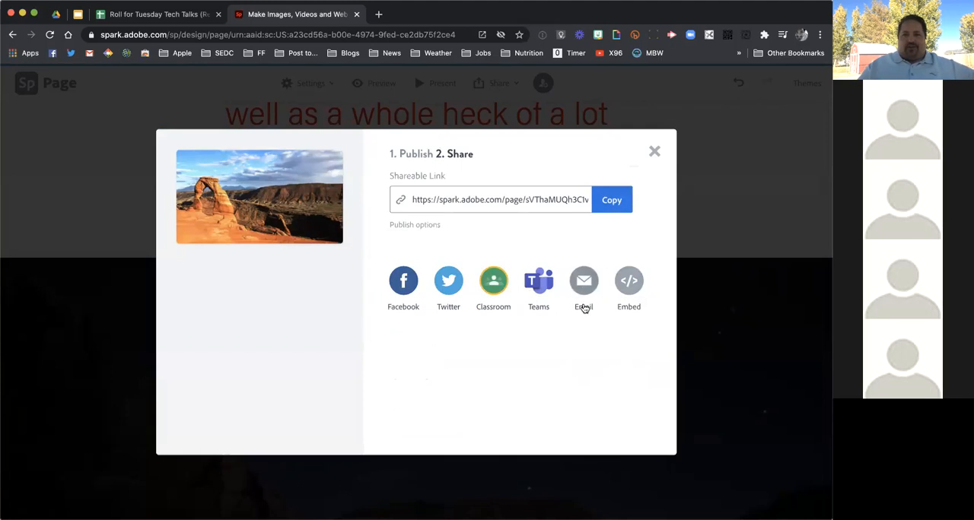
left_click(655, 153)
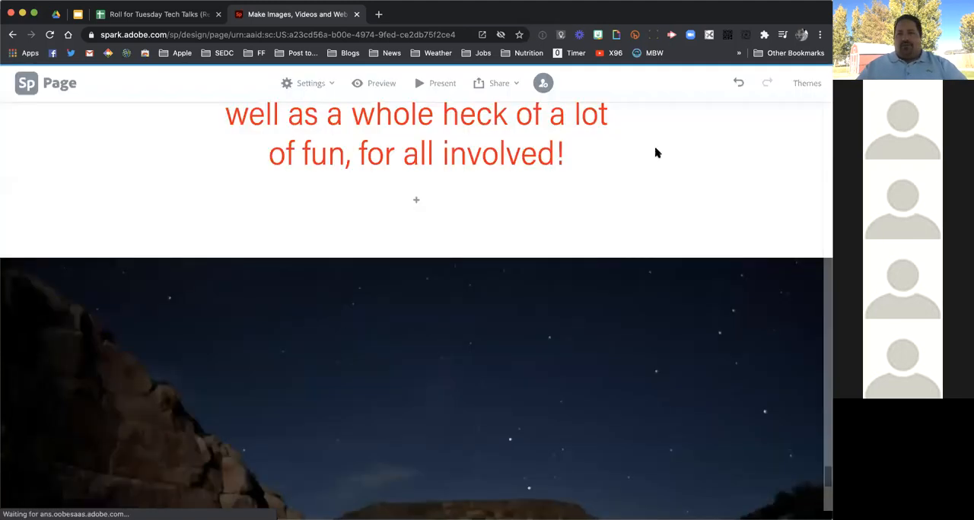
scroll(599, 376, "down", 5)
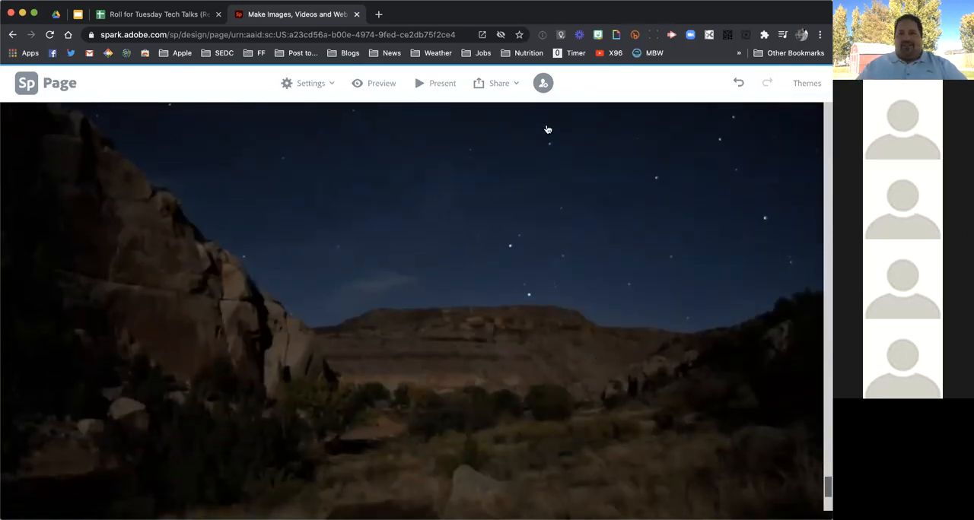
left_click_drag(826, 68, 824, 68)
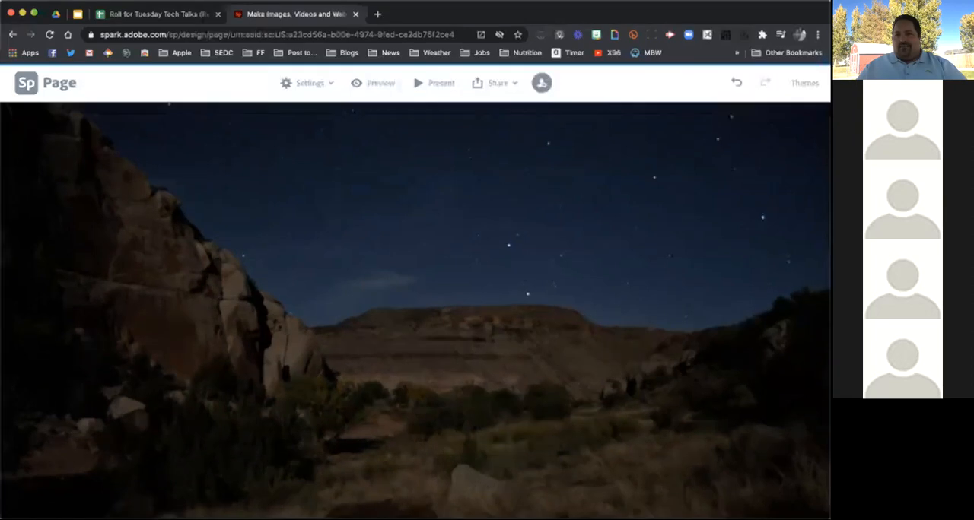